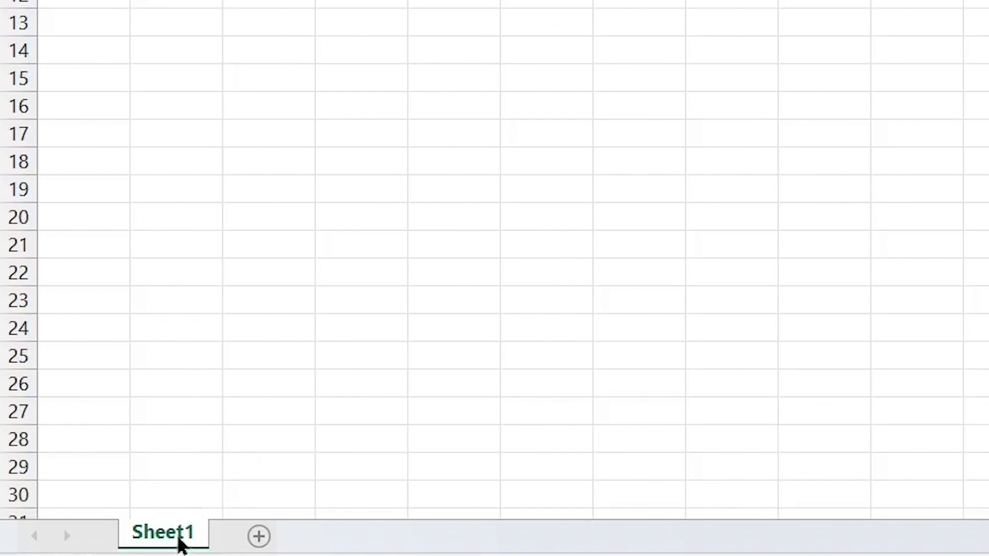
Step: Rename the worksheet Sheet1 as STOCK
right_click(182, 543)
click(292, 200)
text(S)
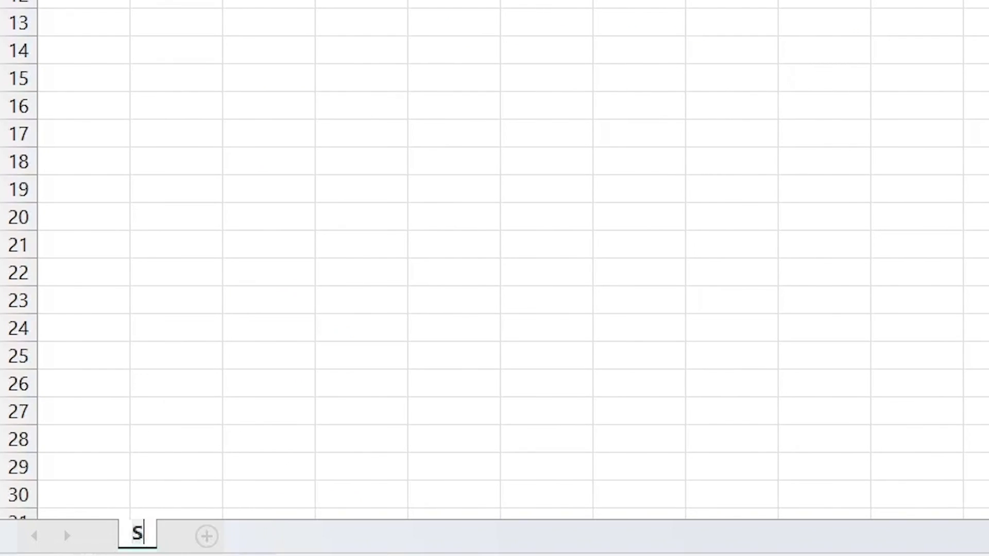
text(TOCK)
key(Return)
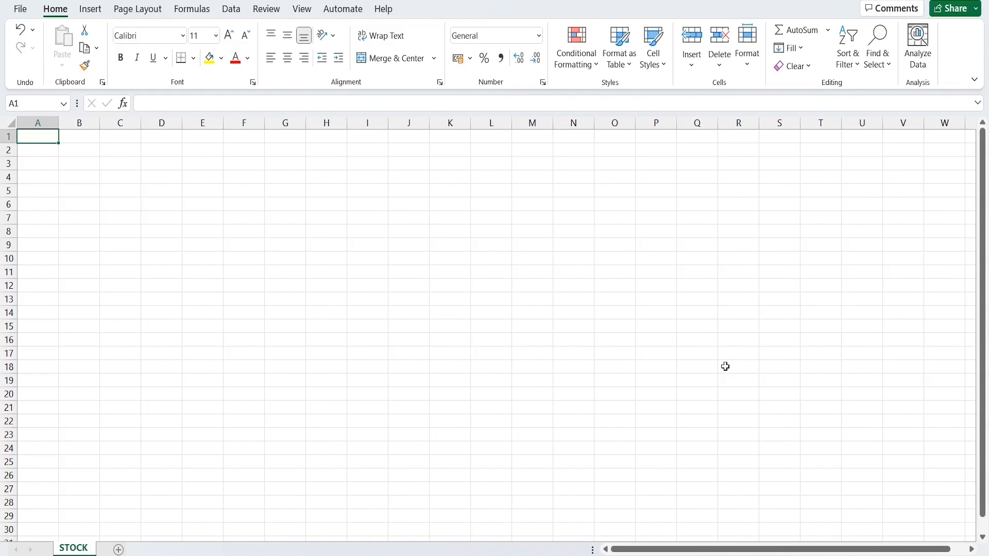
Step: Enter the title KARTU STOCK PERSEDIAAN BARANG in cell A1
scroll(911, 547, up, 1)
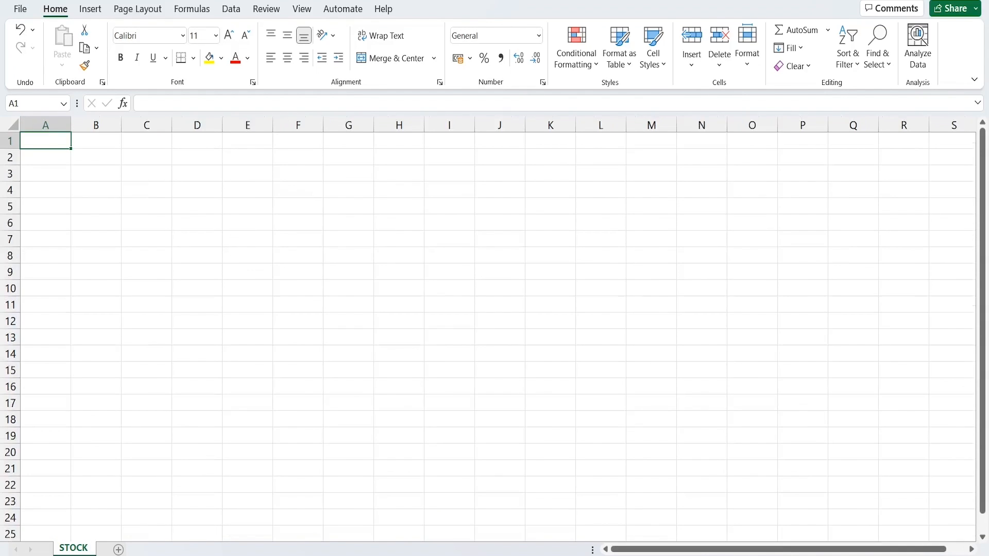
scroll(488, 329, up, 1)
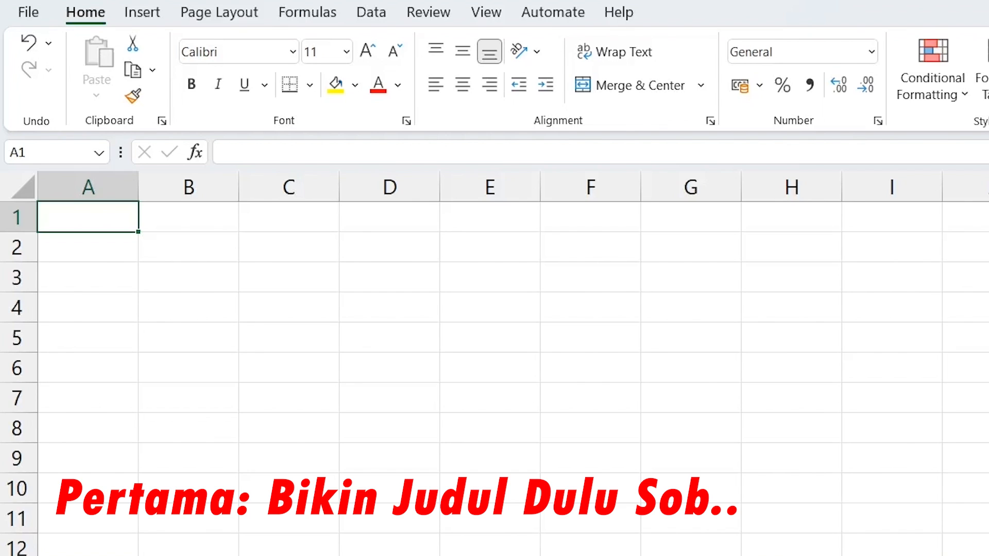
text(KARTU C)
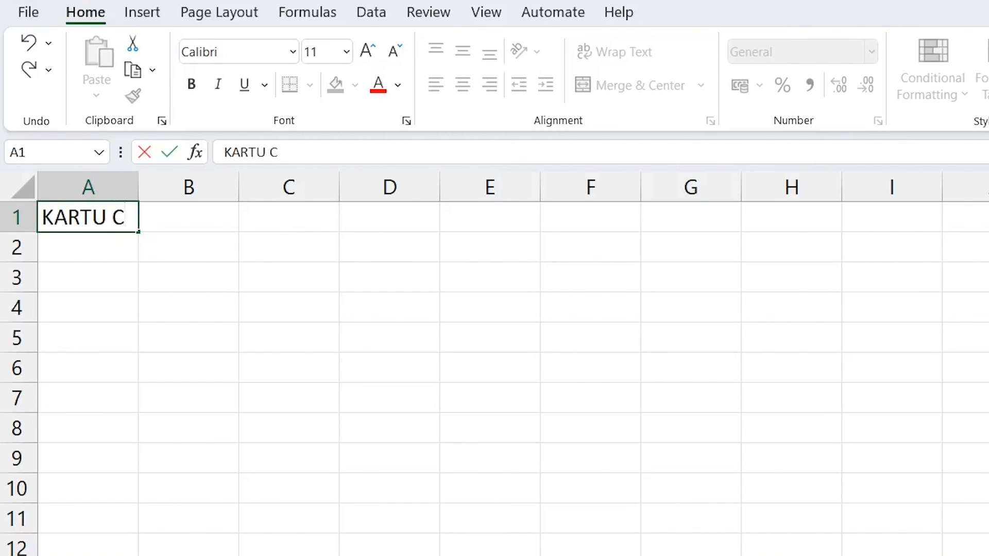
key(BackSpace)
text(STOCK P)
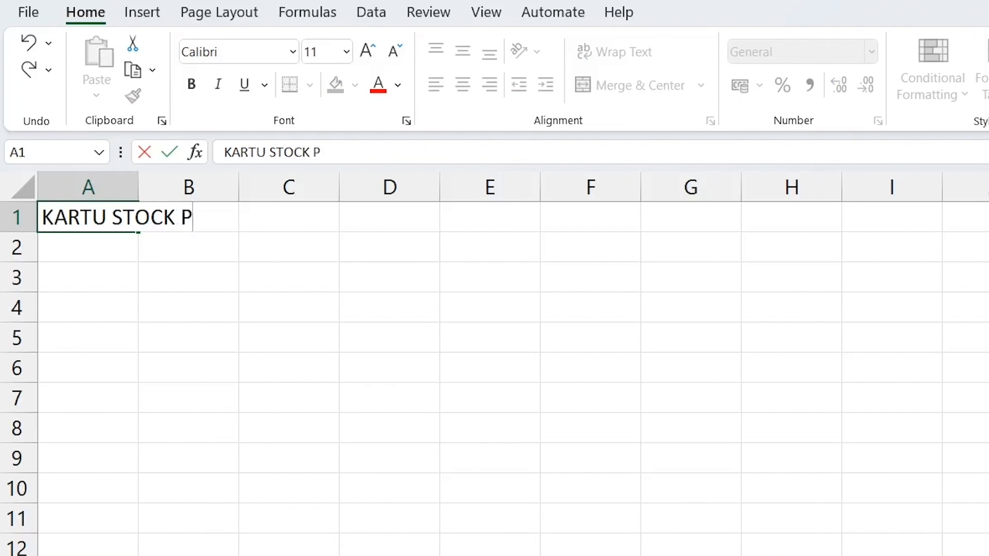
text(ERSEDIAAN )
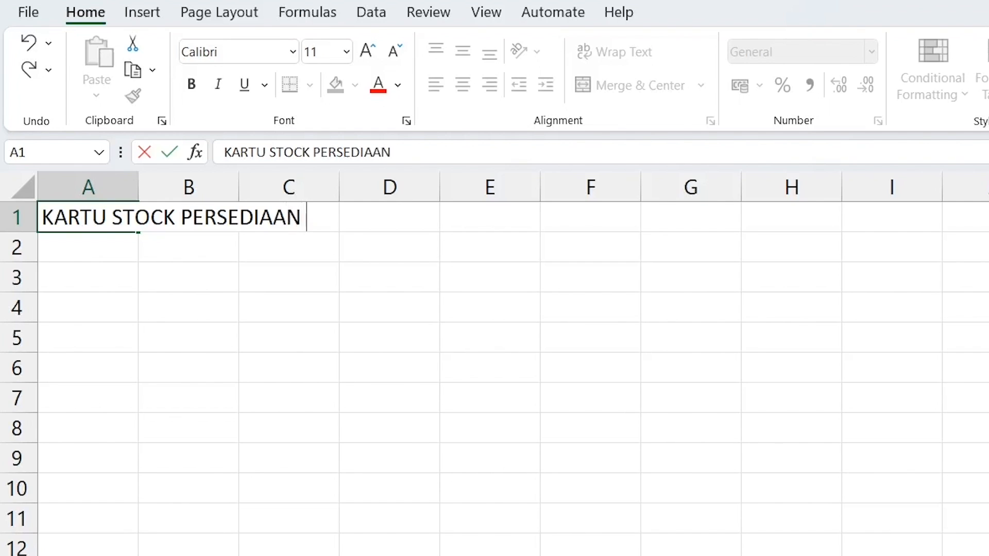
text(BARANG)
key(Return)
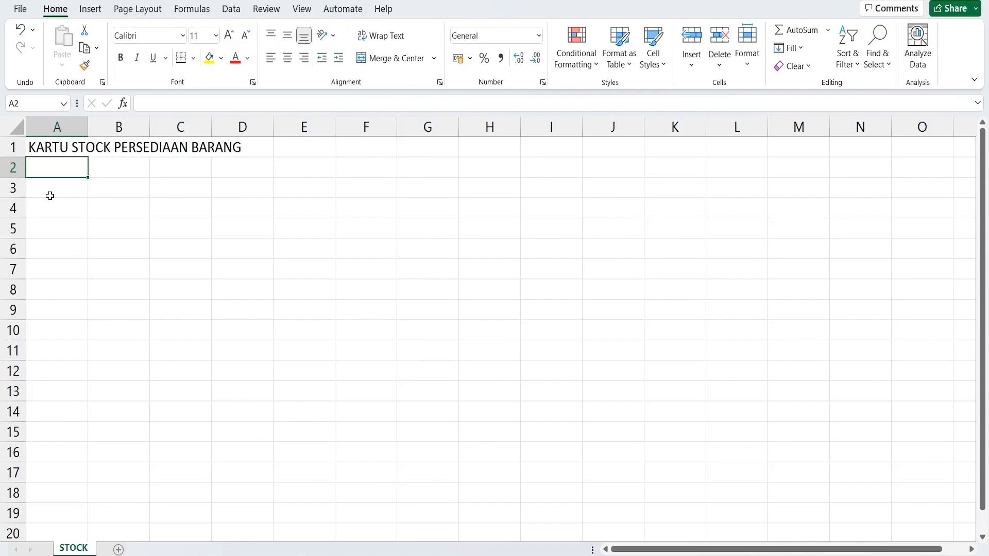
Step: Enter the column headers NOMOR, KODE BARANG and NAMA BARANG in cells A3 to C3
click(79, 289)
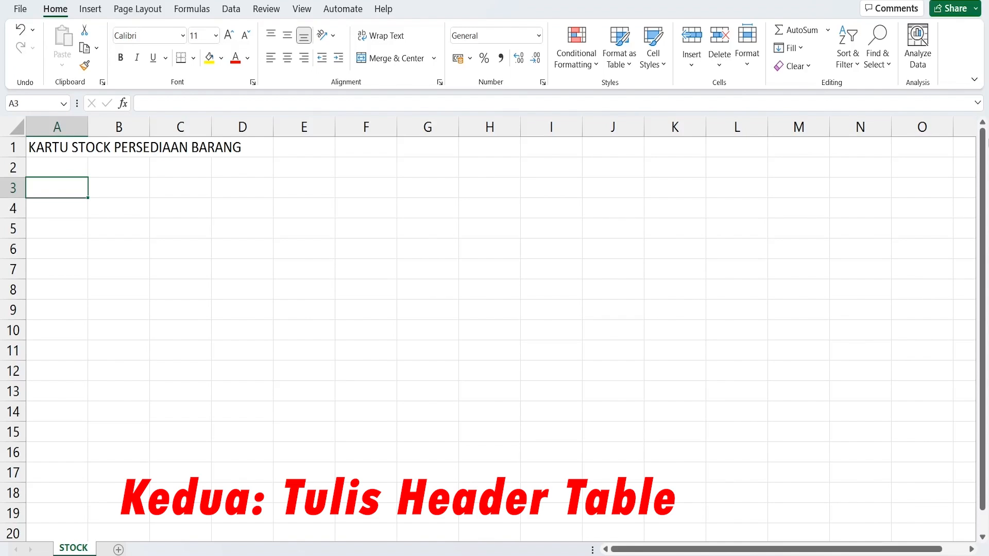
text(NOMOR)
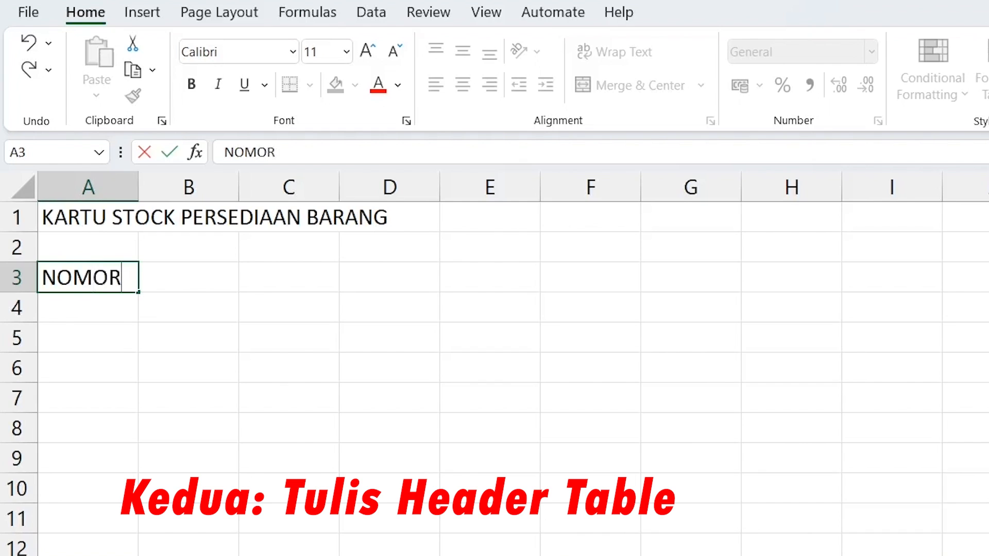
key(Tab)
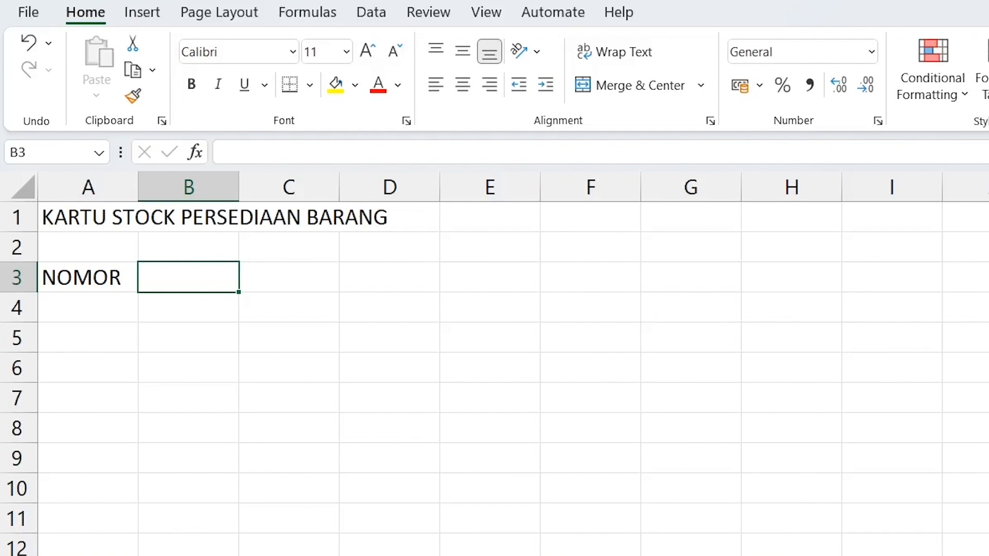
text(KODE BARANG)
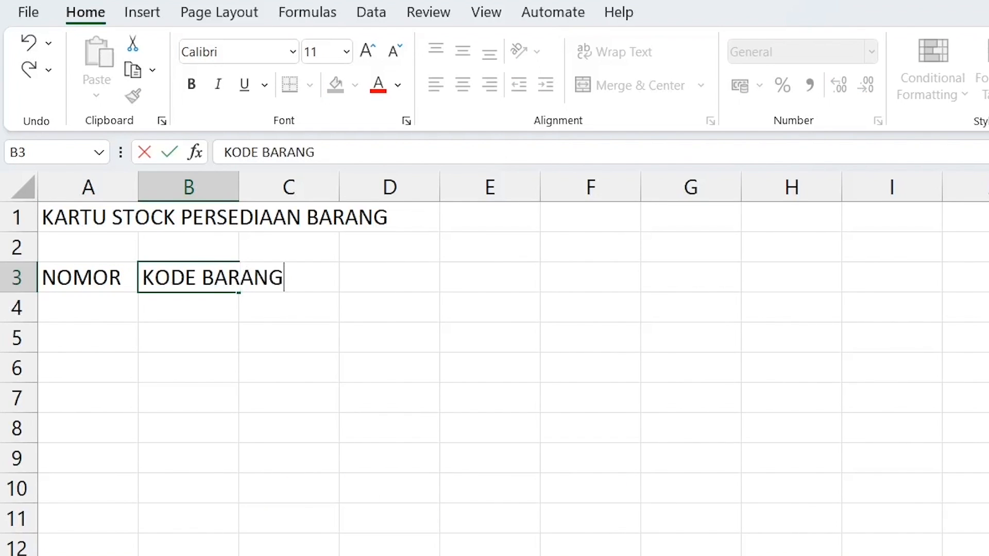
key(Tab)
text(NAMA)
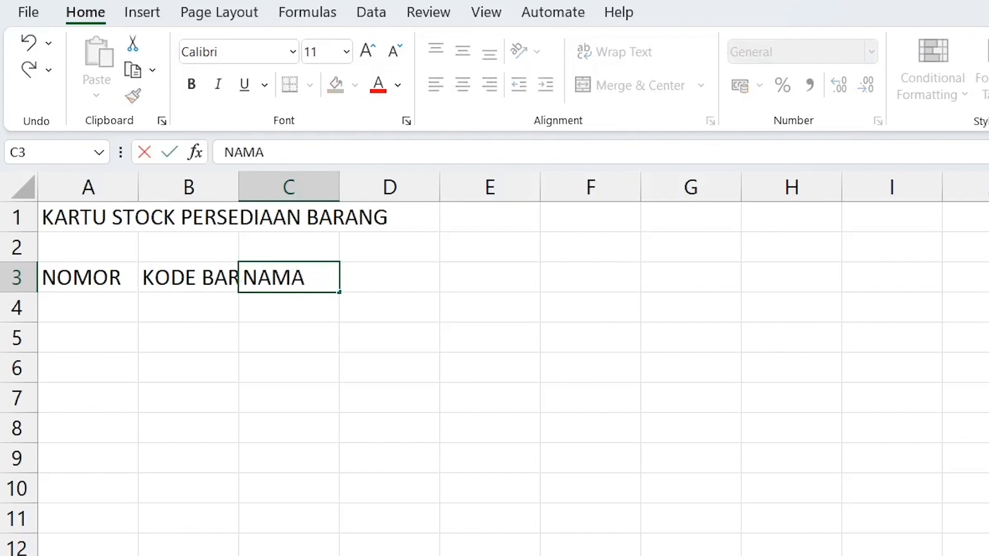
text( BARANG)
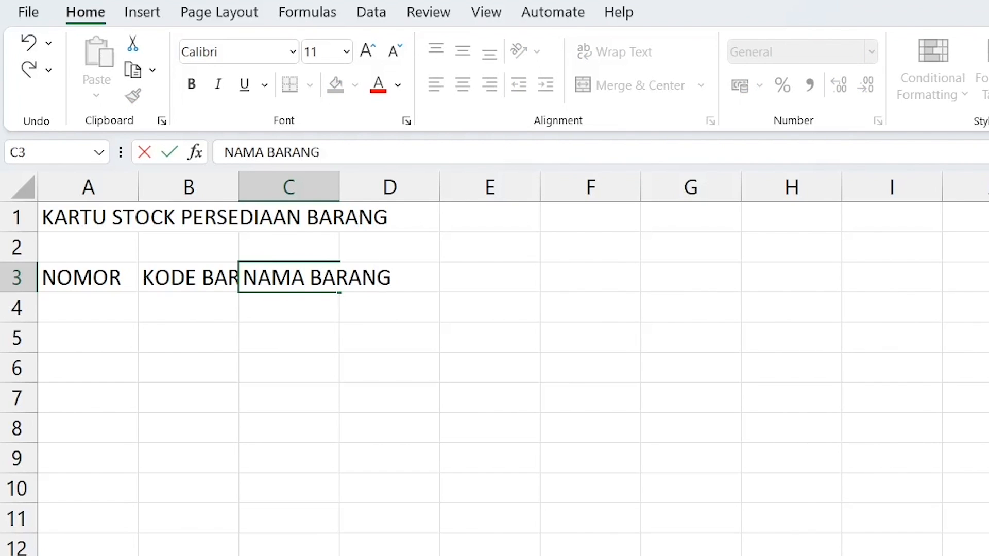
key(Tab)
Step: Enter the column headers STOCK AWAL, MASUK, KELUAR and STOCK AKHIR in cells D3 to G3
text(S)
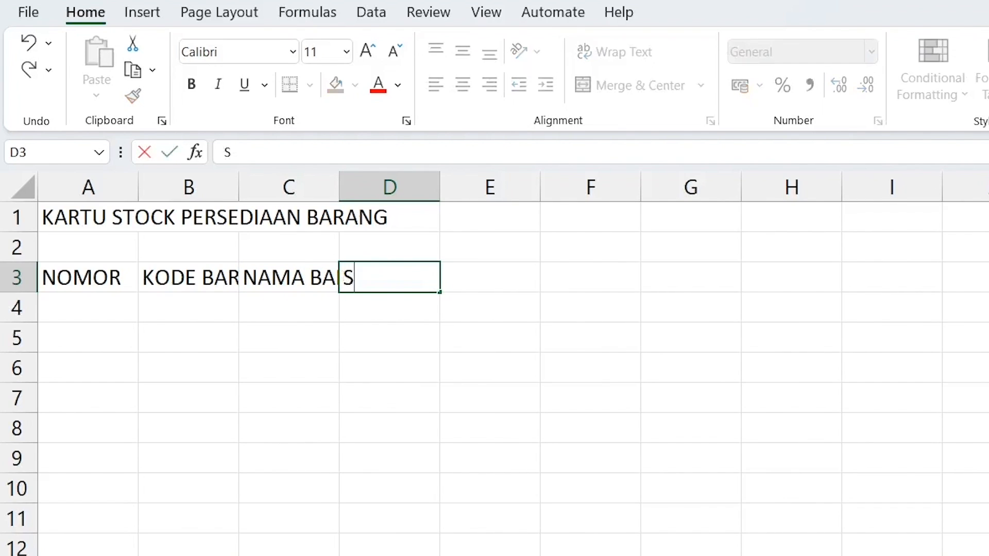
text(TOCK AWAL)
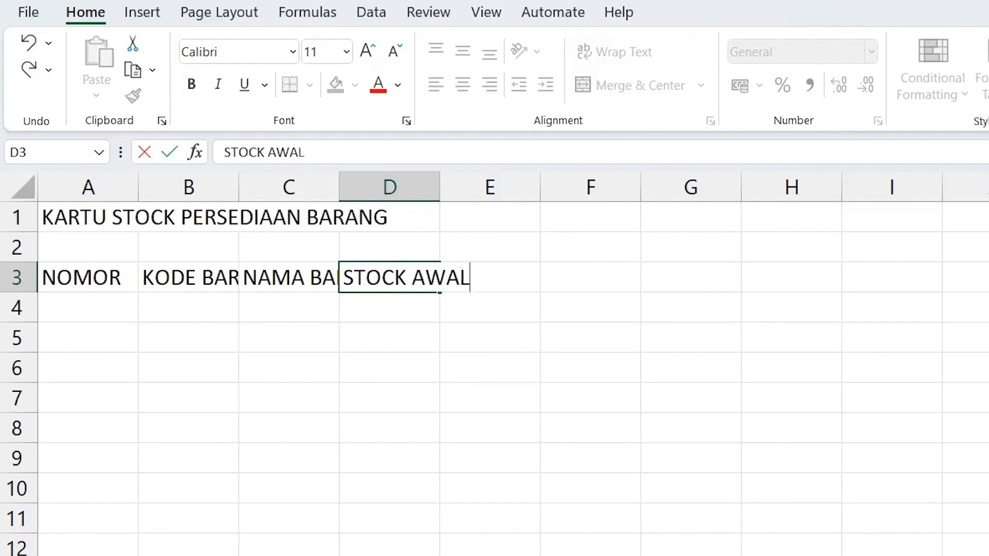
key(Tab)
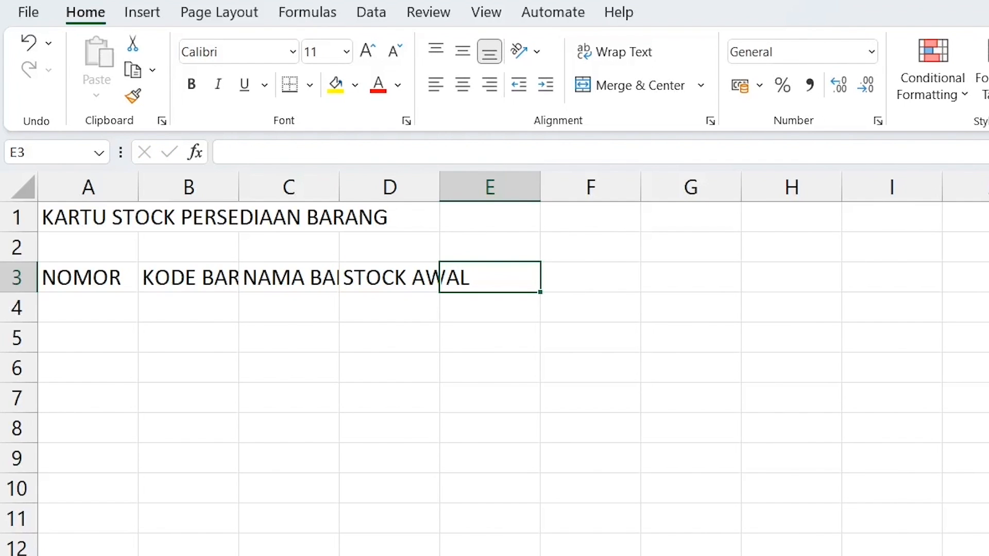
text(MASUK)
key(Tab)
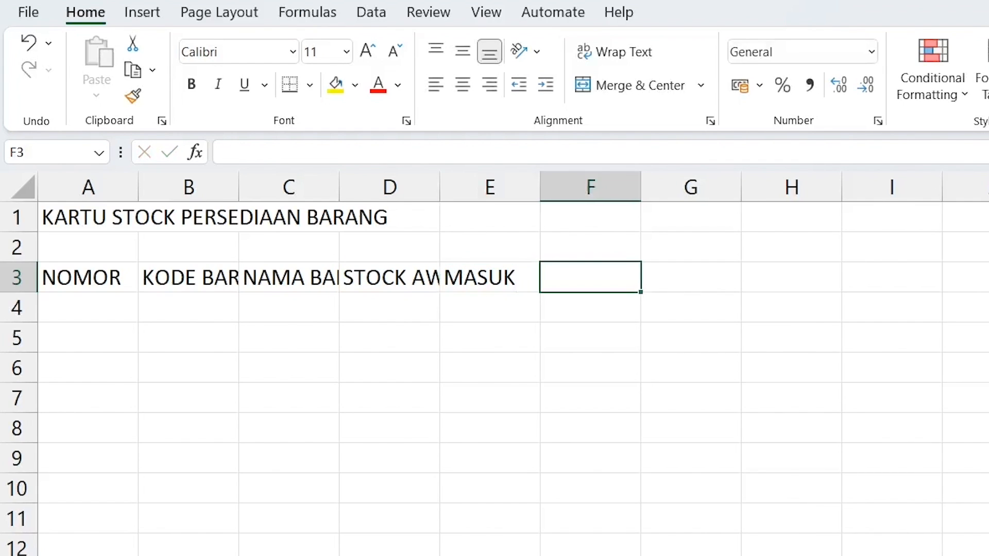
text(KELUAR)
key(Tab)
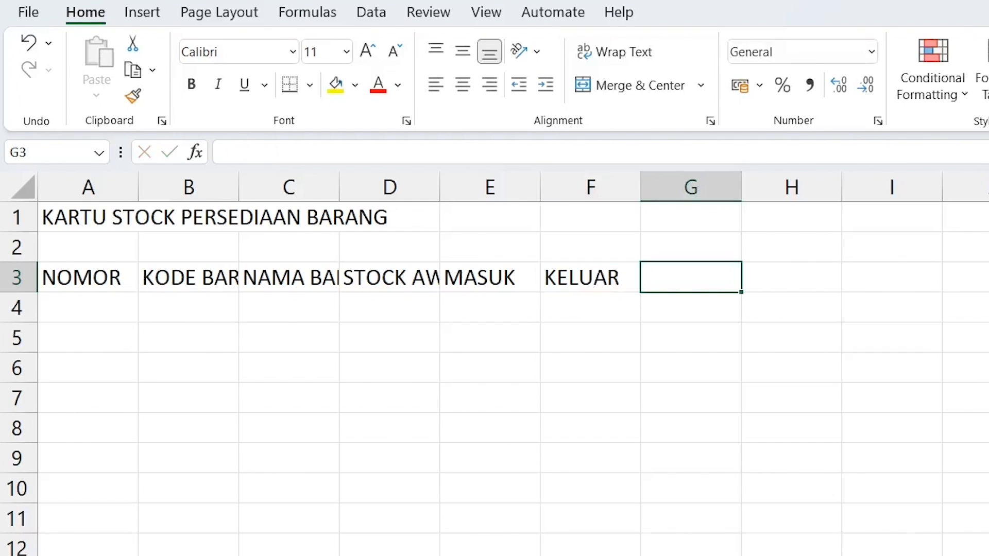
text(S)
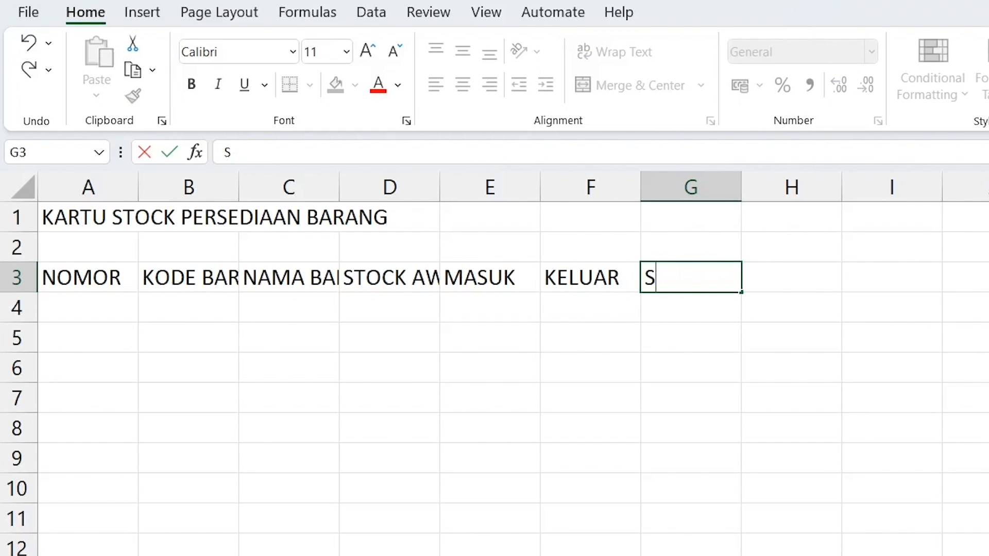
text(TOCK AKHI)
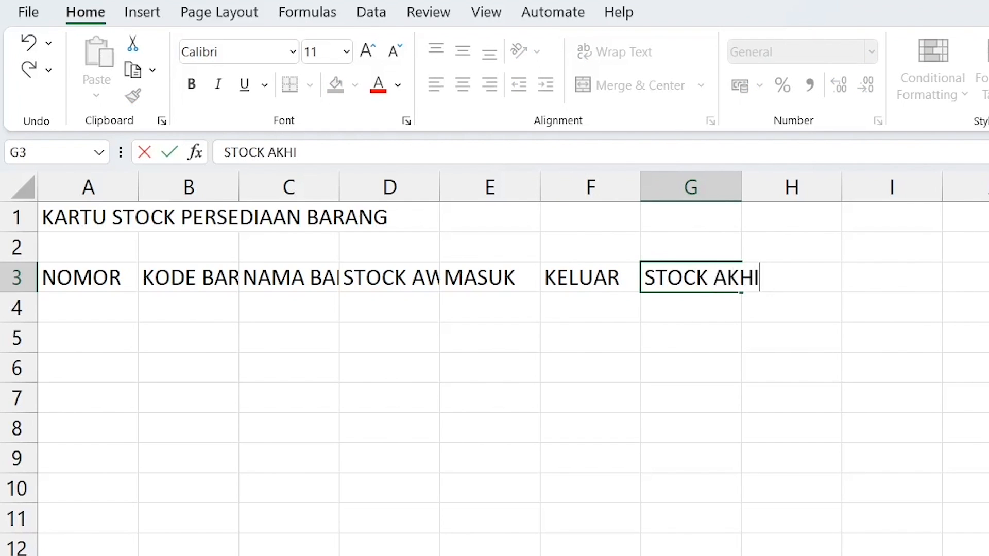
text(R)
key(Return)
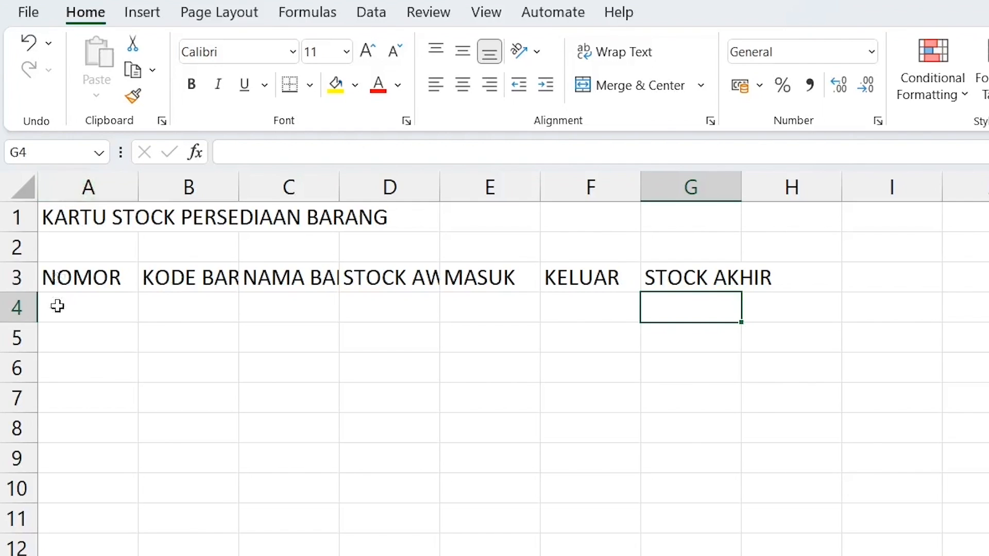
Step: Create a table from the header range A3:G3, with the option that the table has headers enabled
click(17, 278)
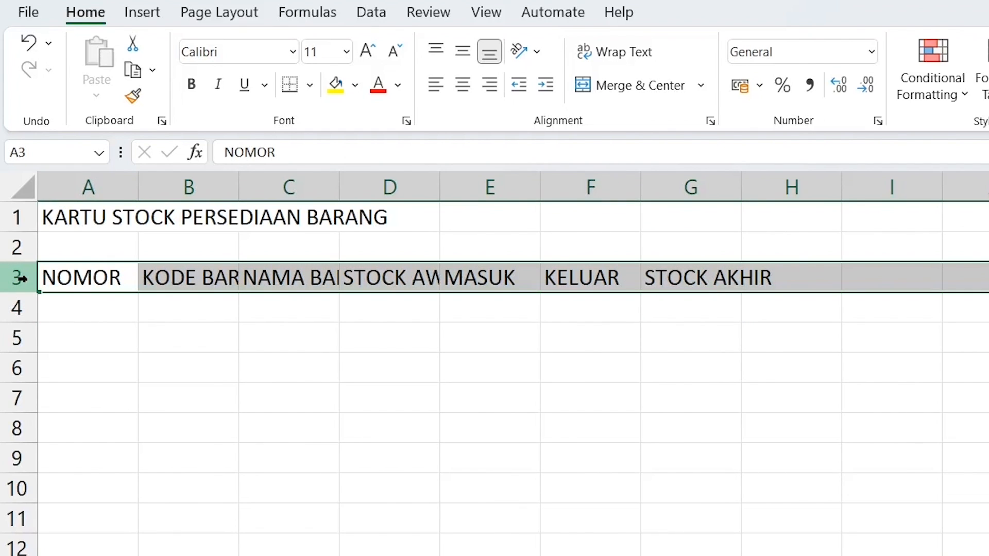
click(261, 387)
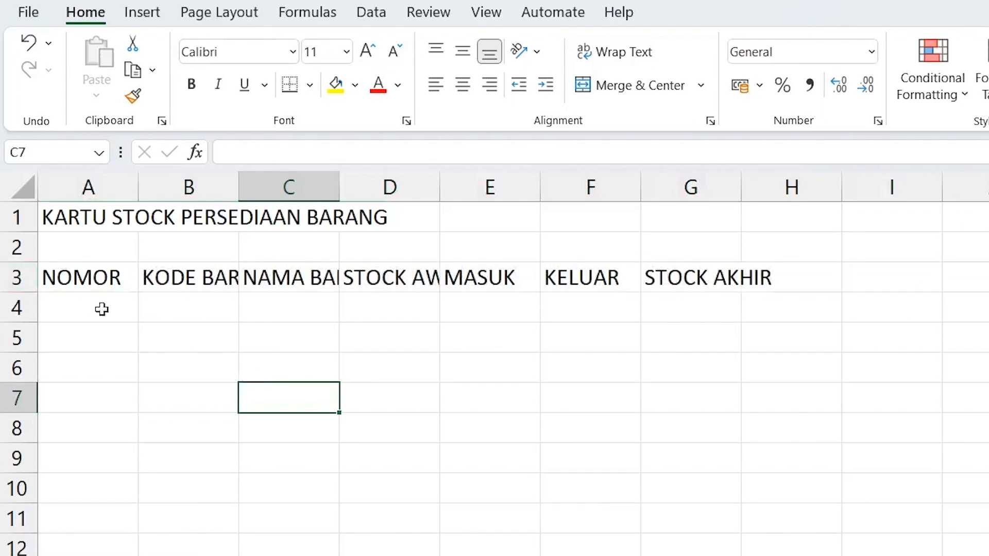
click(63, 278)
drag(63, 278, 695, 273)
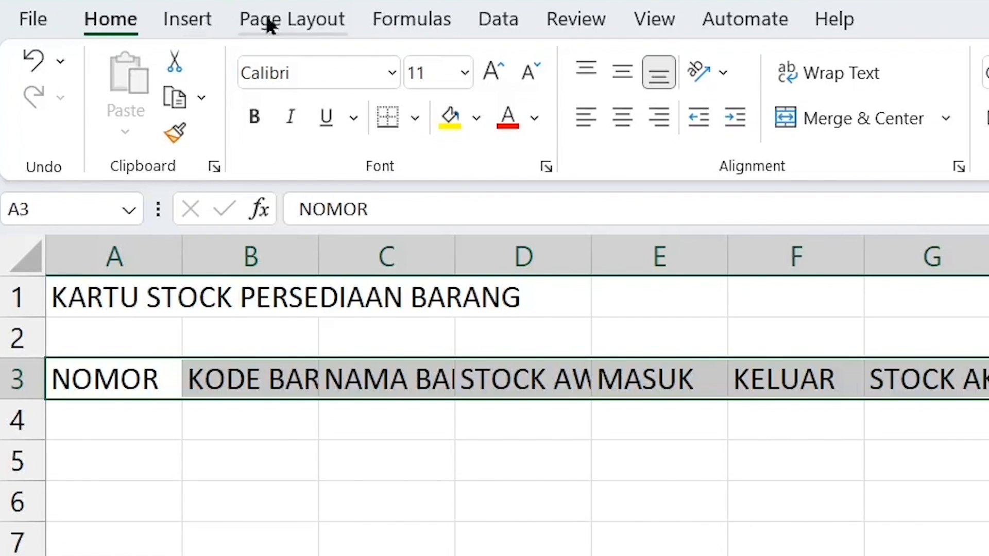
click(196, 21)
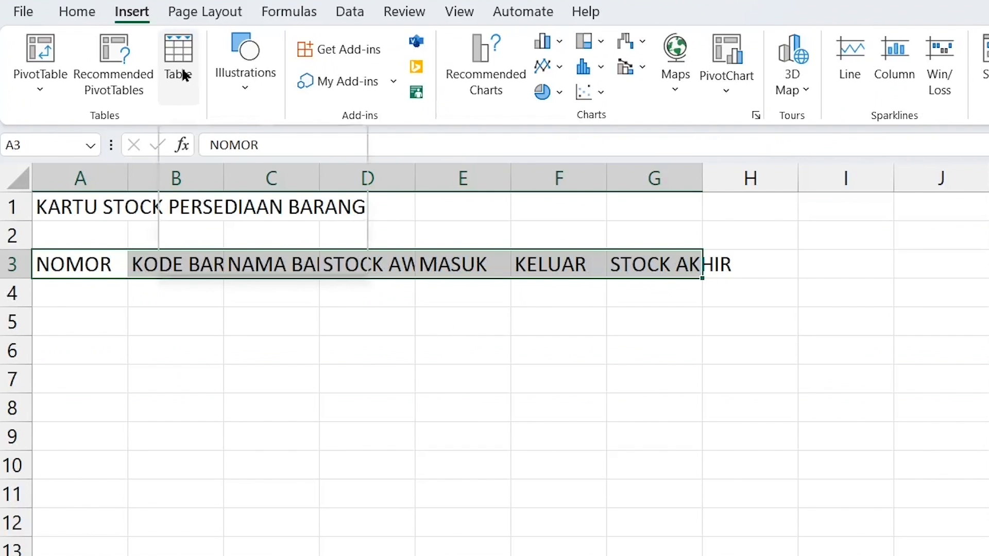
click(183, 76)
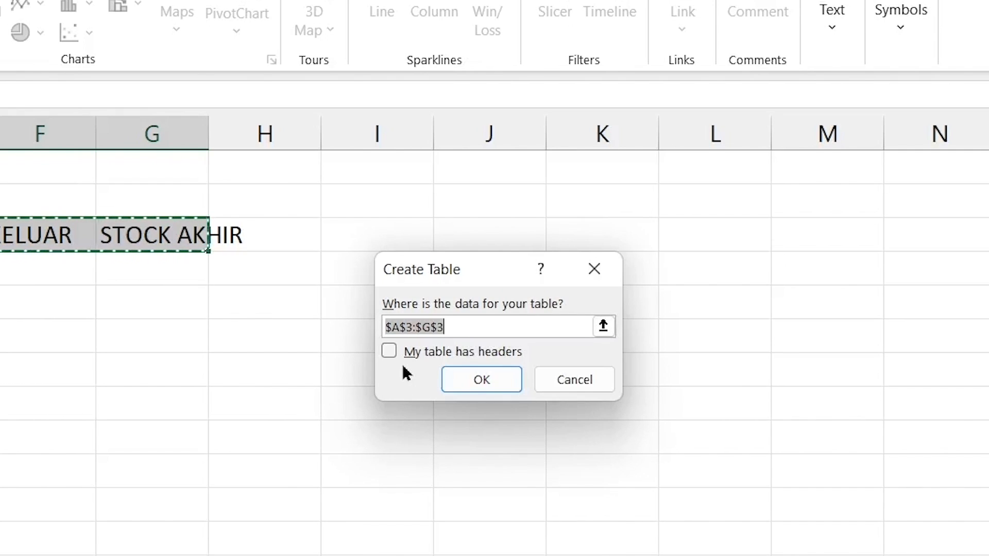
click(391, 351)
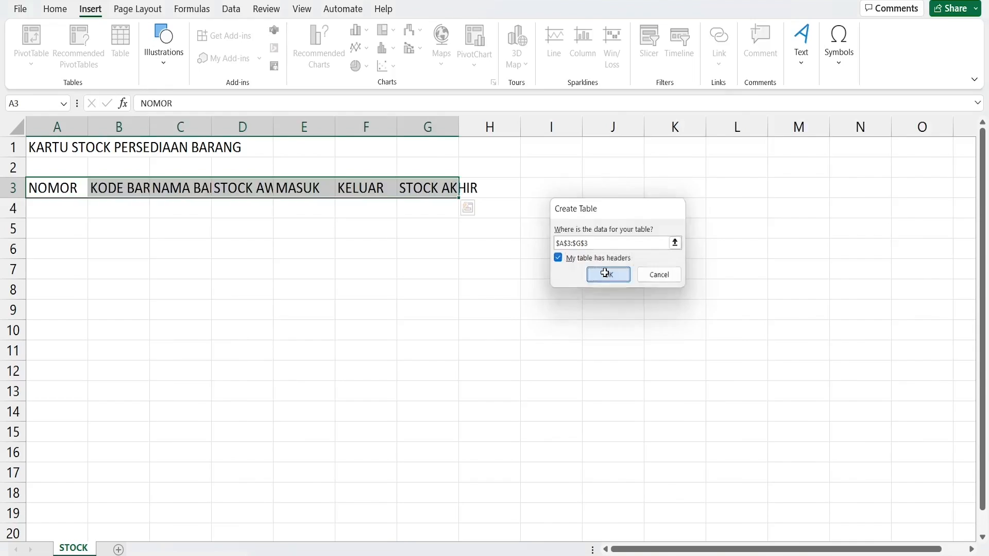
click(479, 379)
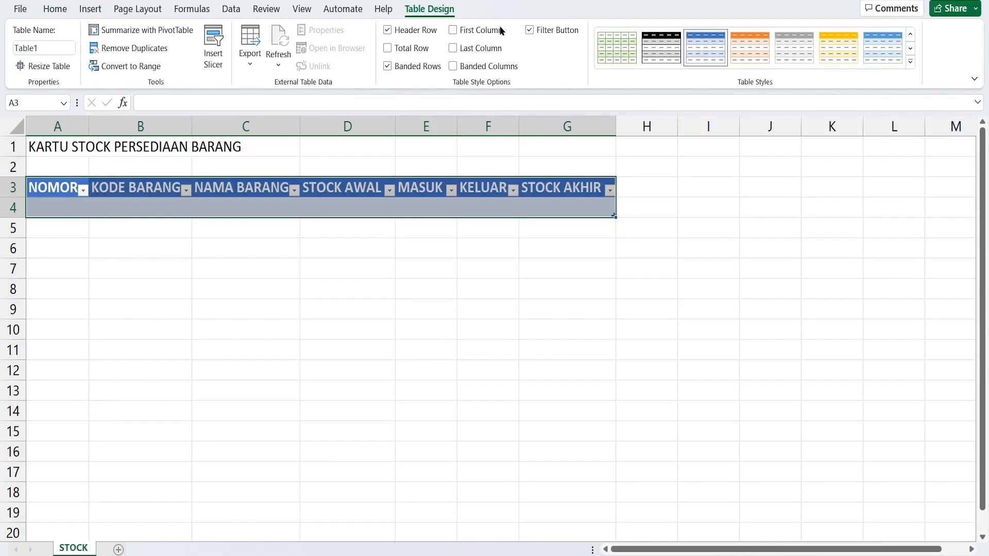
Step: Apply the blue style from the first row of the Medium table styles to the header table
click(911, 62)
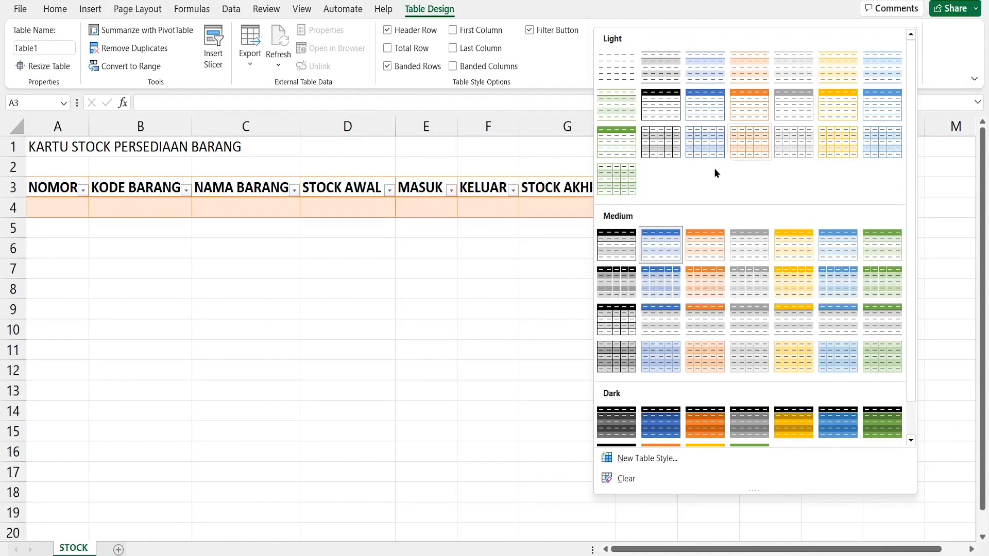
scroll(691, 268, down, 1)
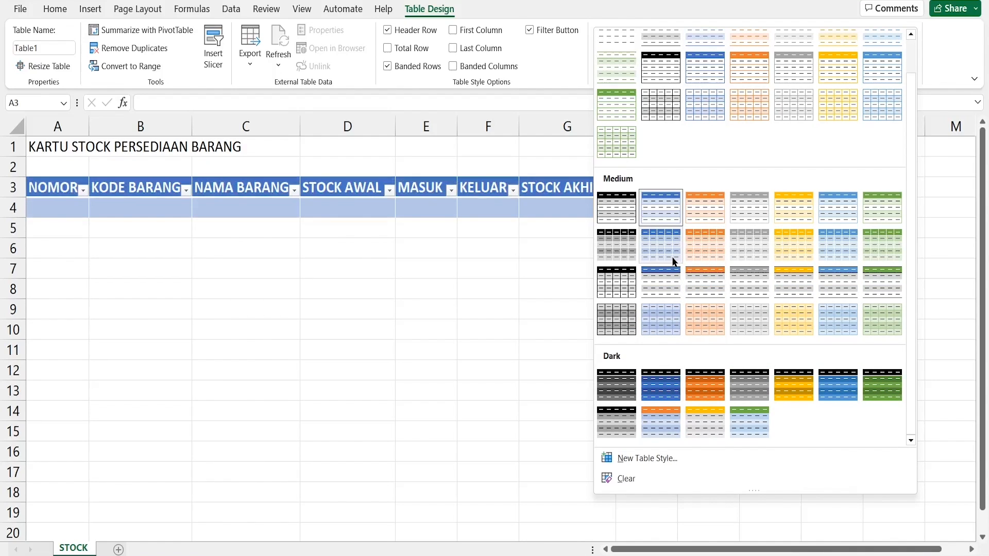
scroll(673, 261, up, 1)
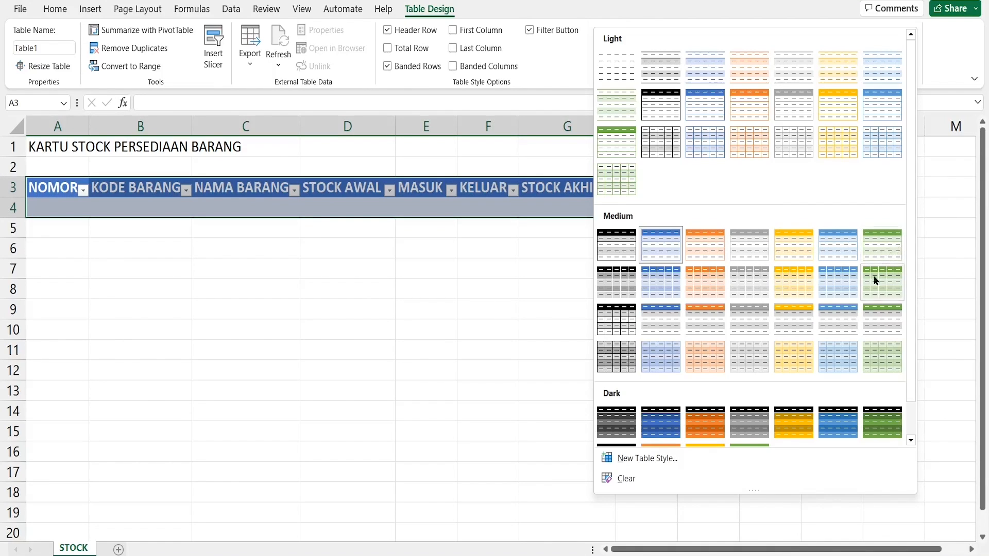
click(649, 252)
click(256, 256)
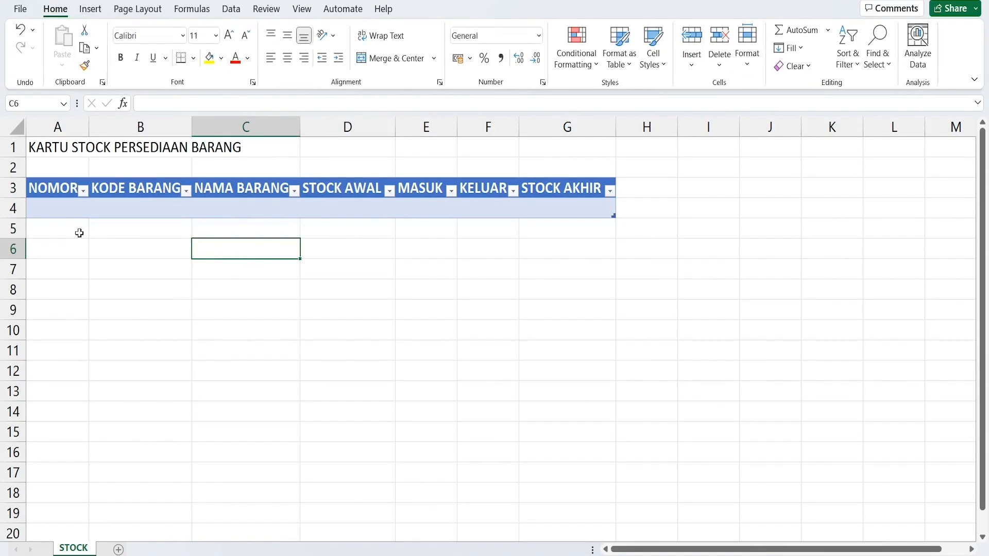
Step: Rename the table in A3:G4 as TBLSTOCK
click(60, 210)
drag(60, 190, 585, 210)
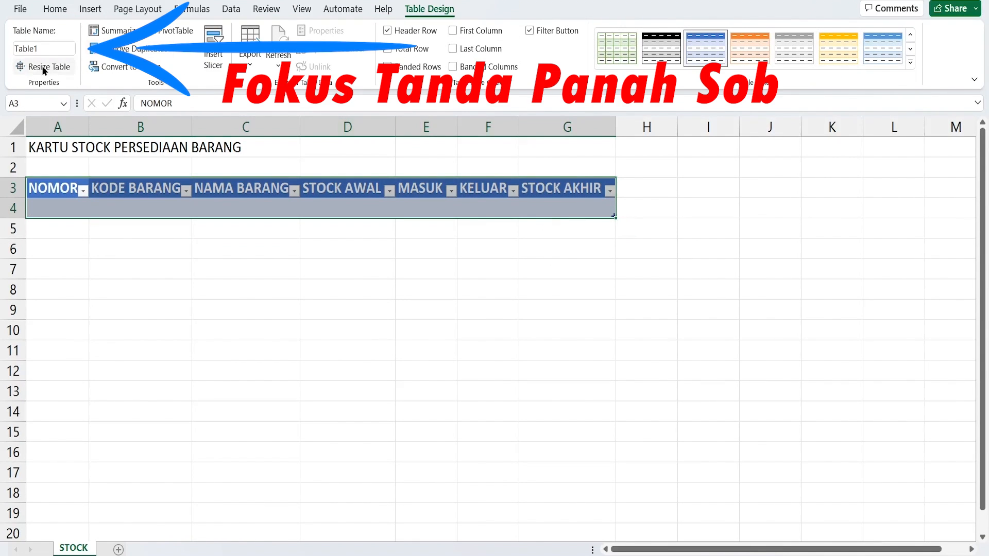
click(51, 46)
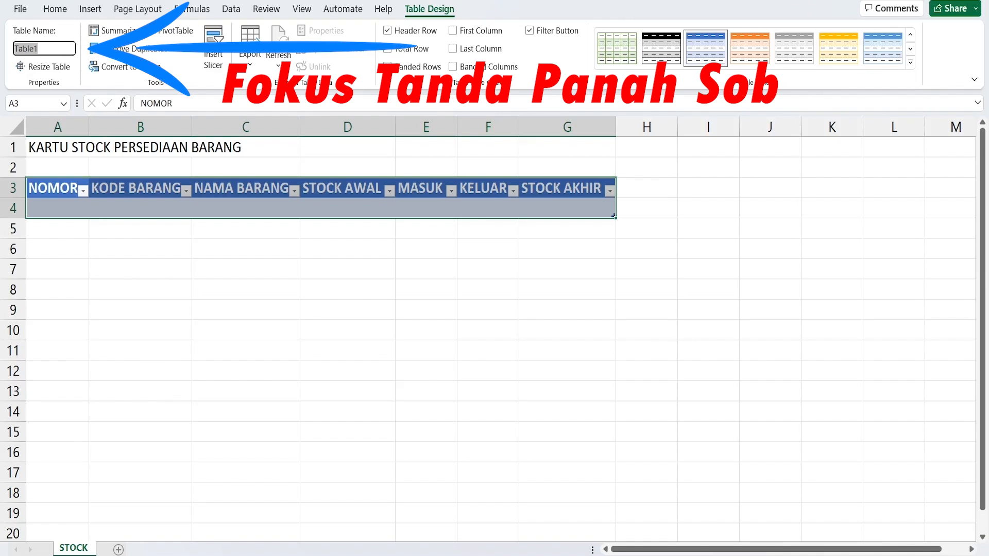
text(TBLSTOCK)
key(Return)
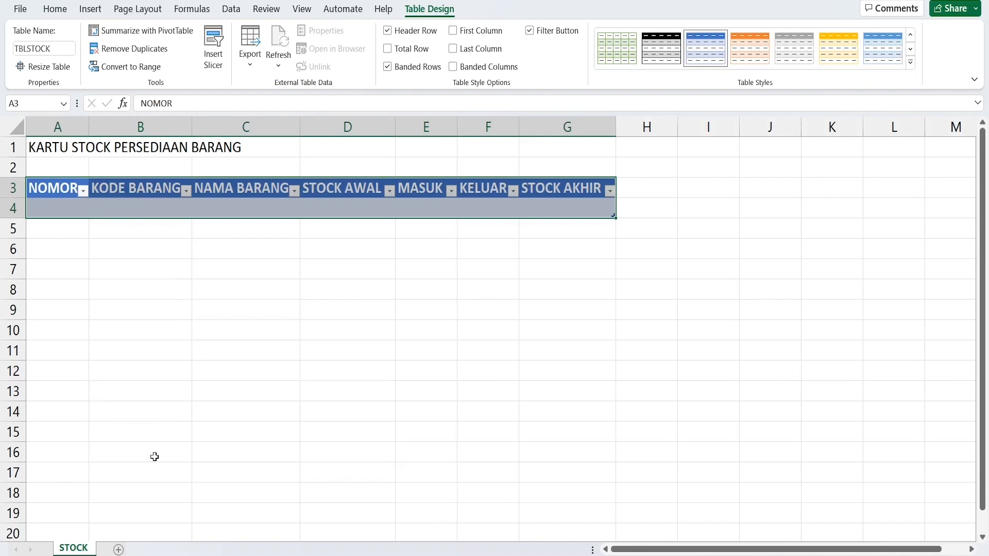
click(147, 291)
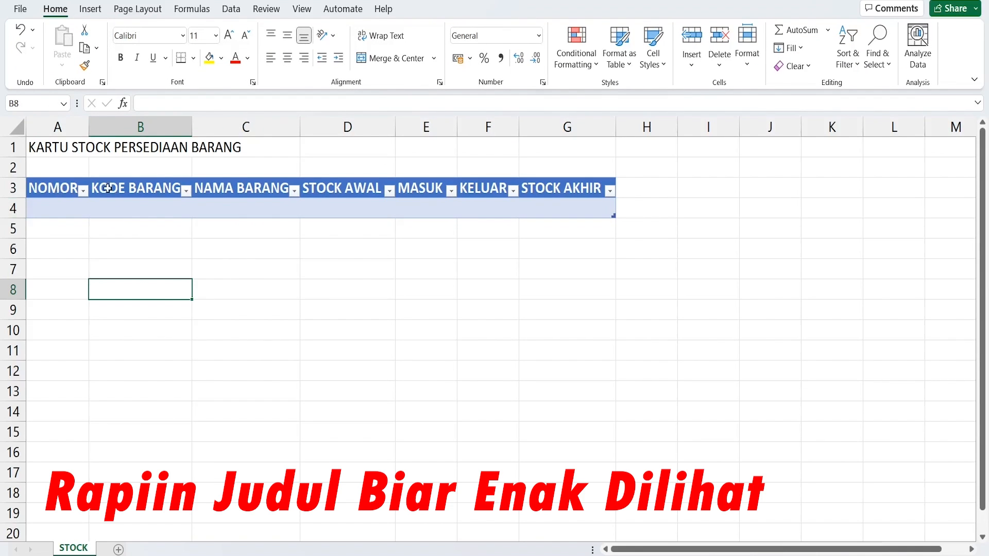
Step: Merge and center the title KARTU STOCK PERSEDIAAN BARANG across cells A1 to G1
click(582, 188)
key(Tab)
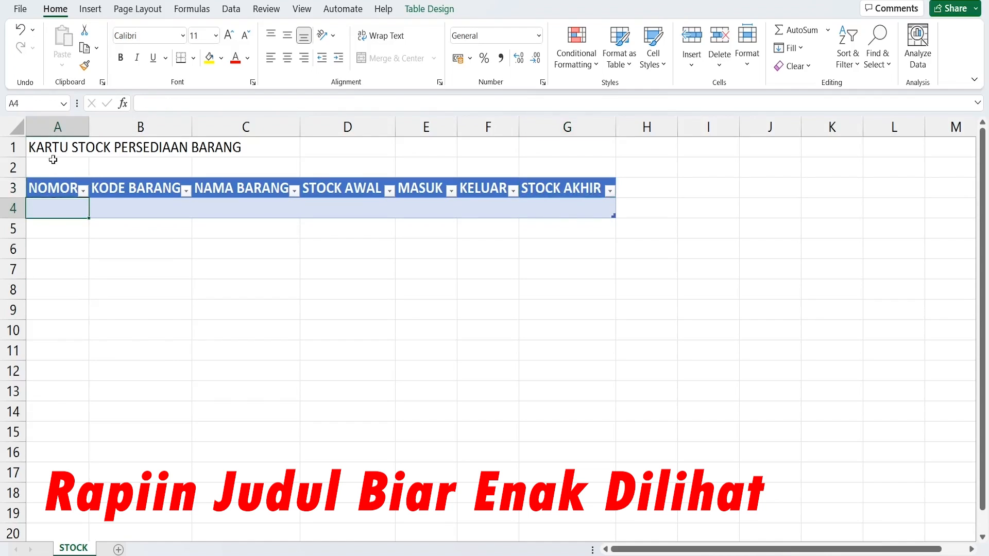
drag(49, 148, 559, 142)
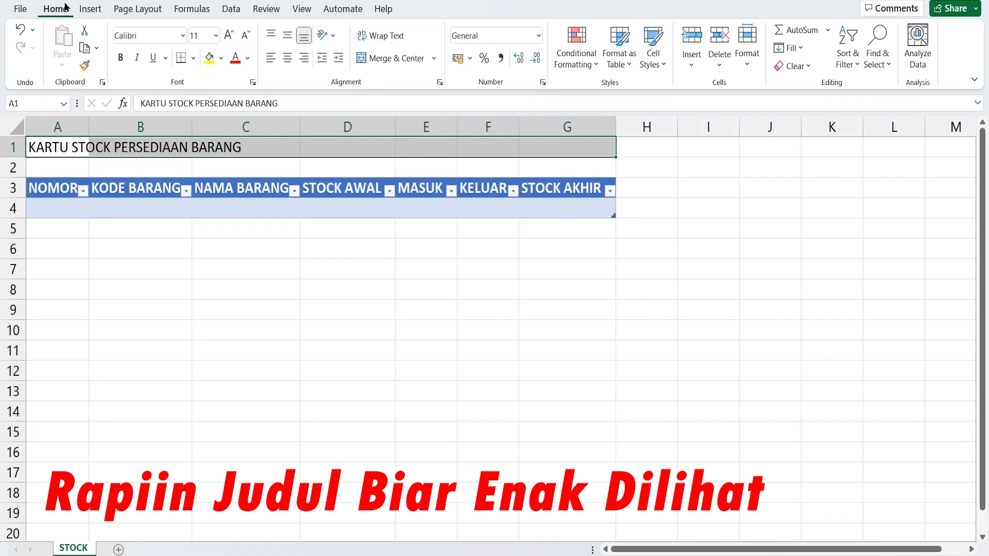
click(403, 63)
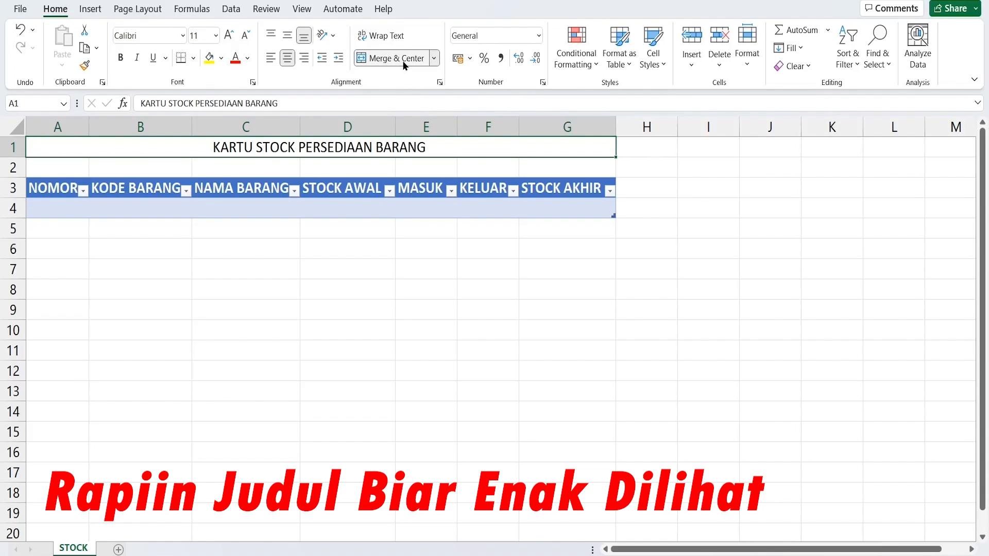
Step: Format the merged title in font size 16, bold, with the standard blue font color
click(217, 36)
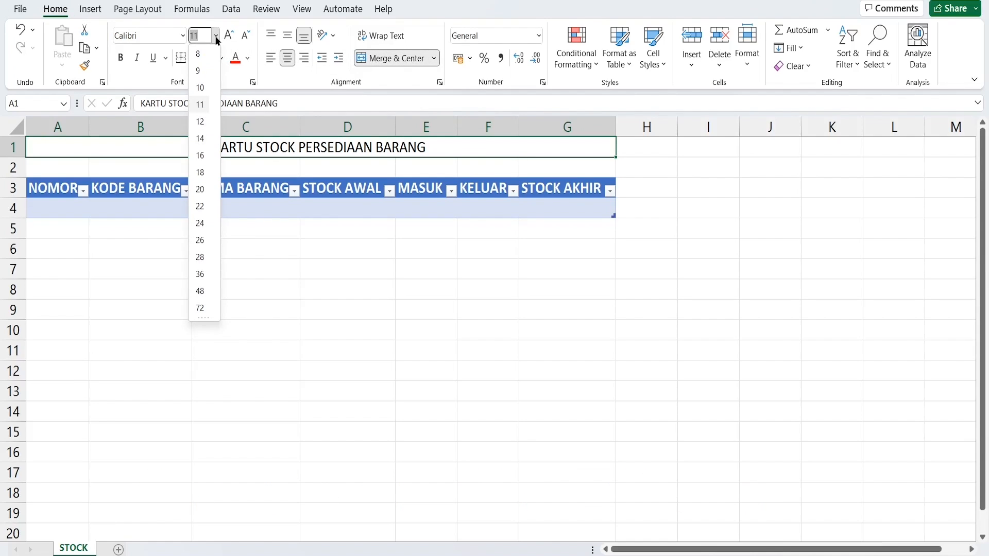
click(199, 155)
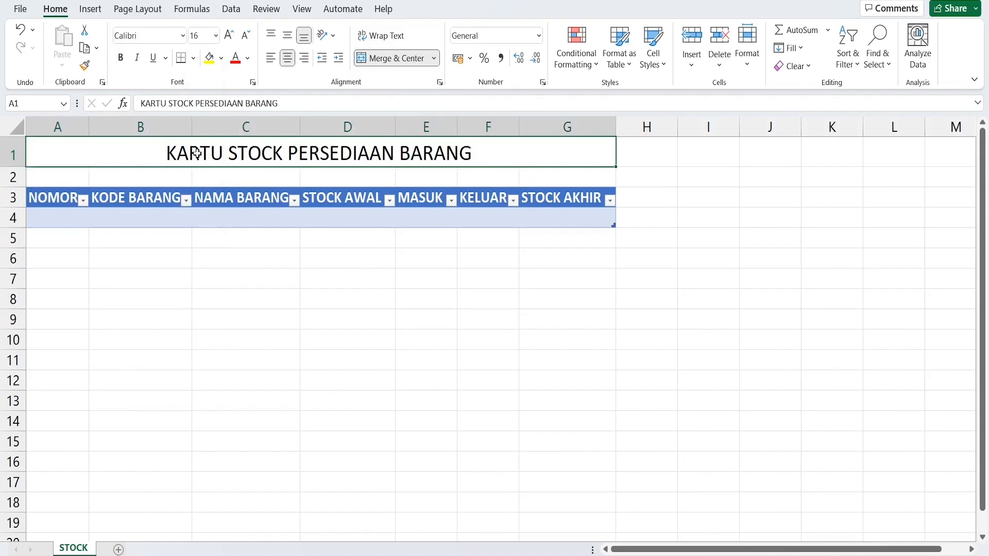
click(120, 59)
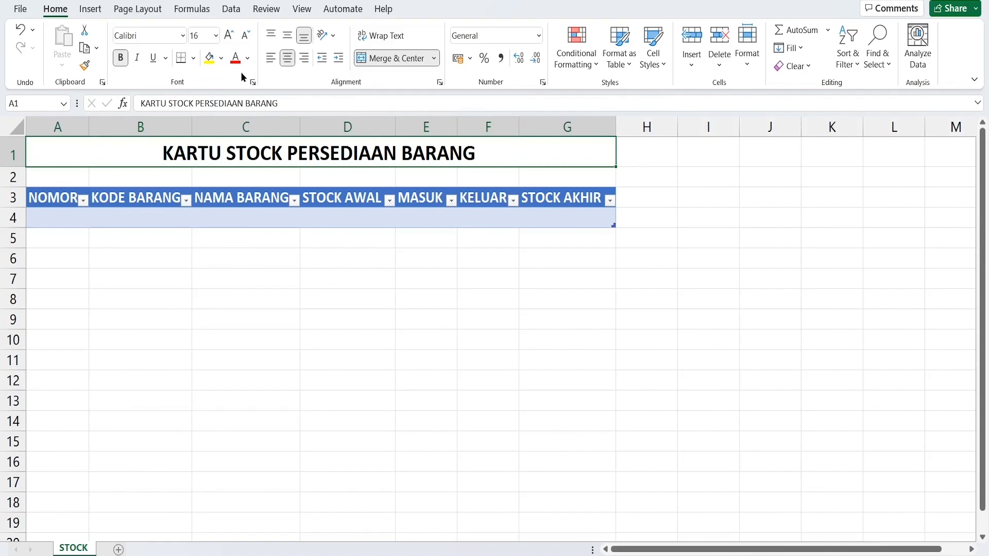
click(247, 61)
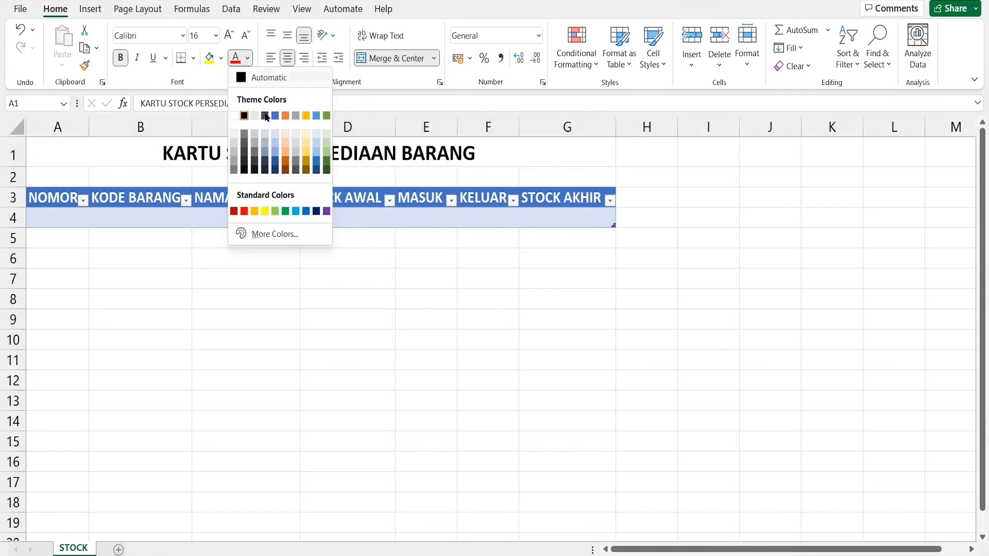
click(305, 211)
click(195, 270)
click(169, 265)
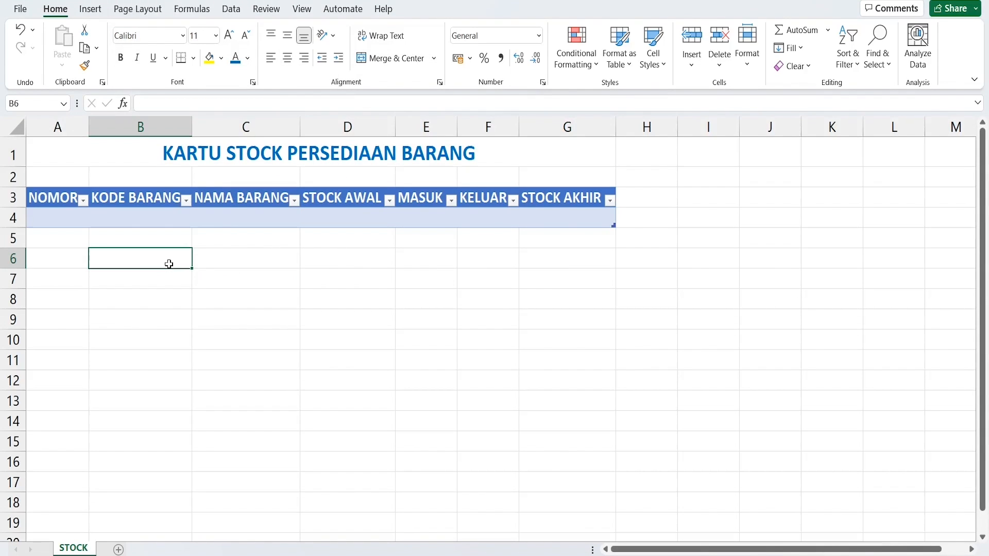
Step: Fill row 4 of the table with NOMOR 1, KODE BARANG AT-001, NAMA BARANG PULPEN and STOCK AWAL 100
click(44, 224)
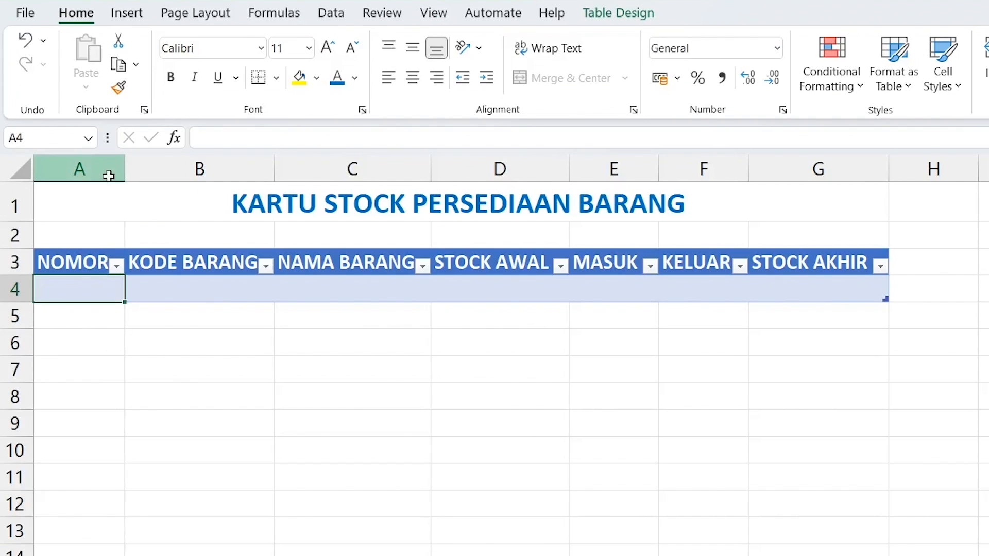
drag(108, 175, 457, 190)
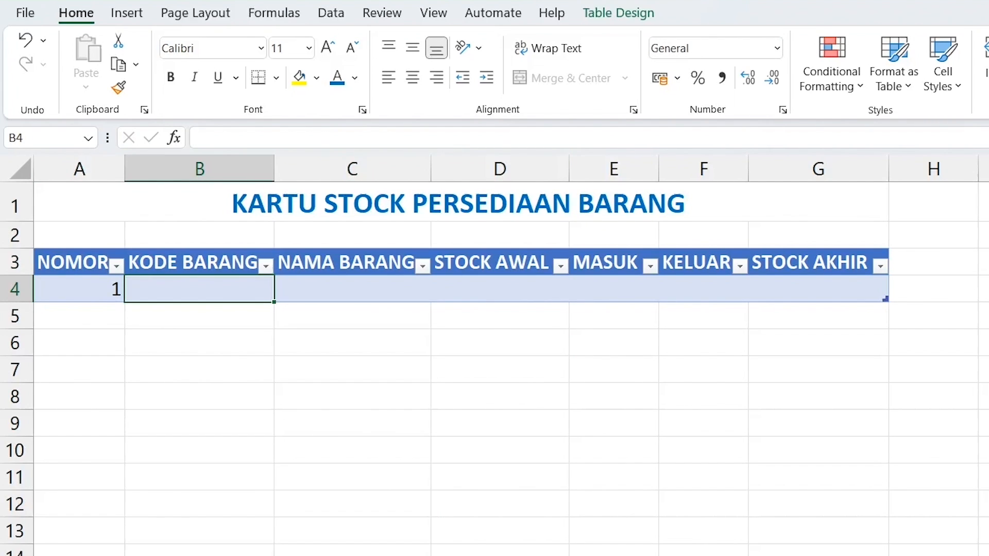
text(AT-001)
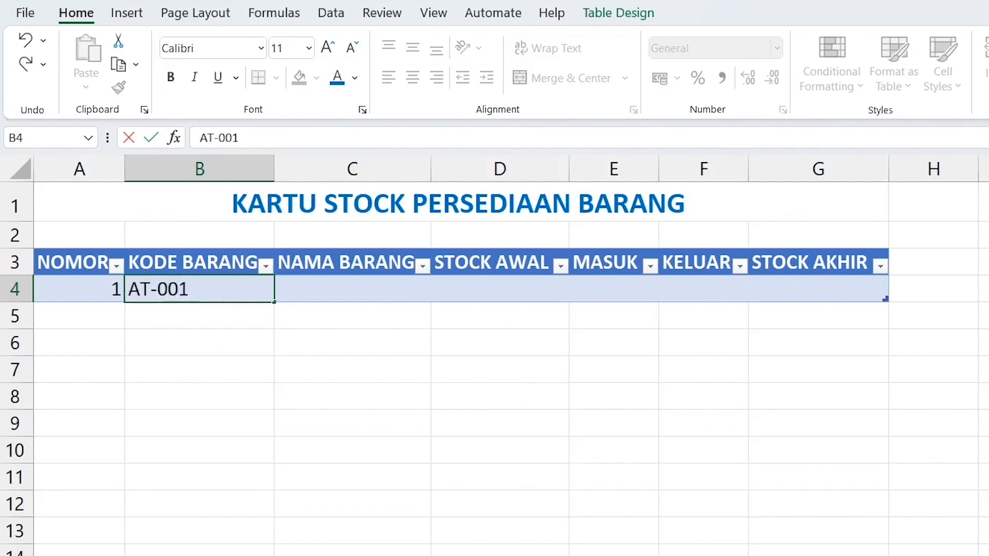
key(Tab)
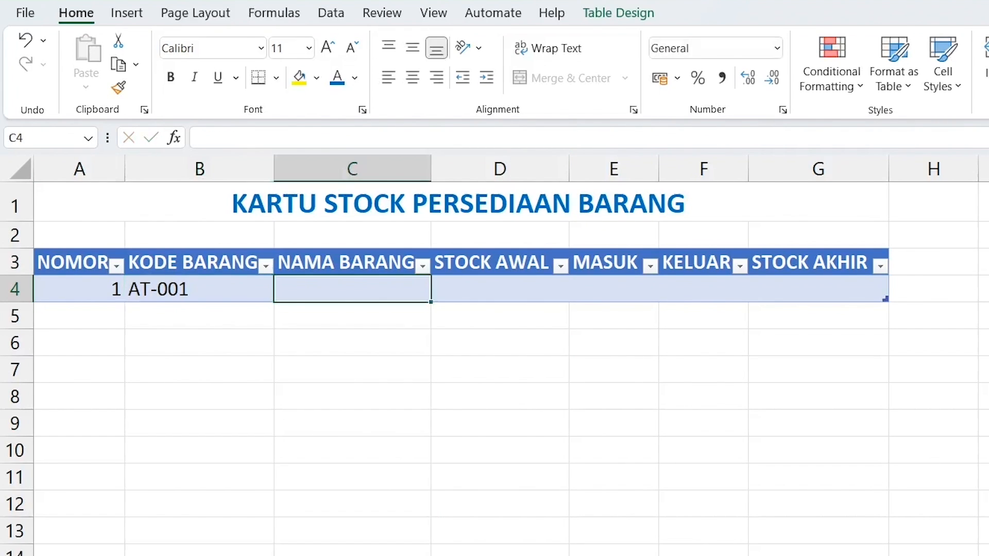
text(PULPEN)
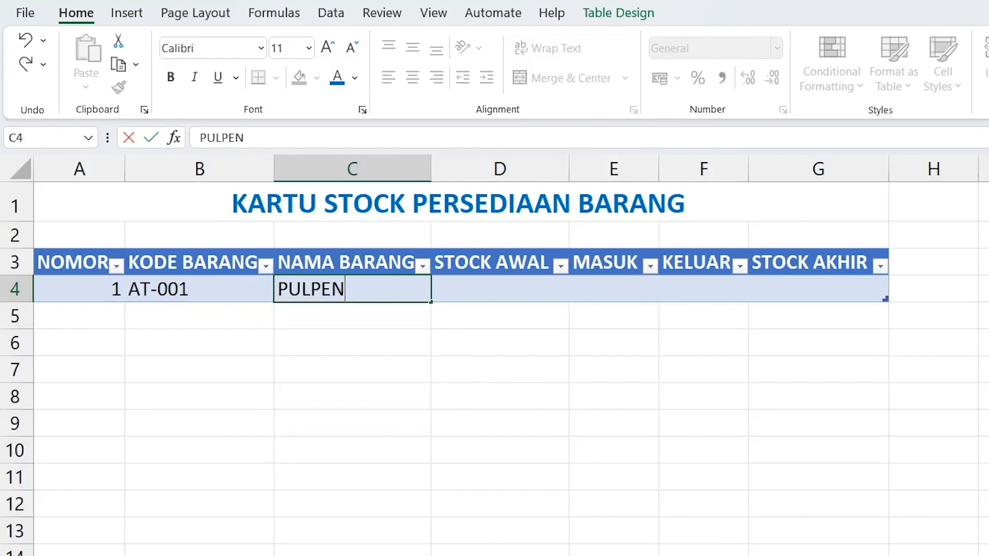
key(Tab)
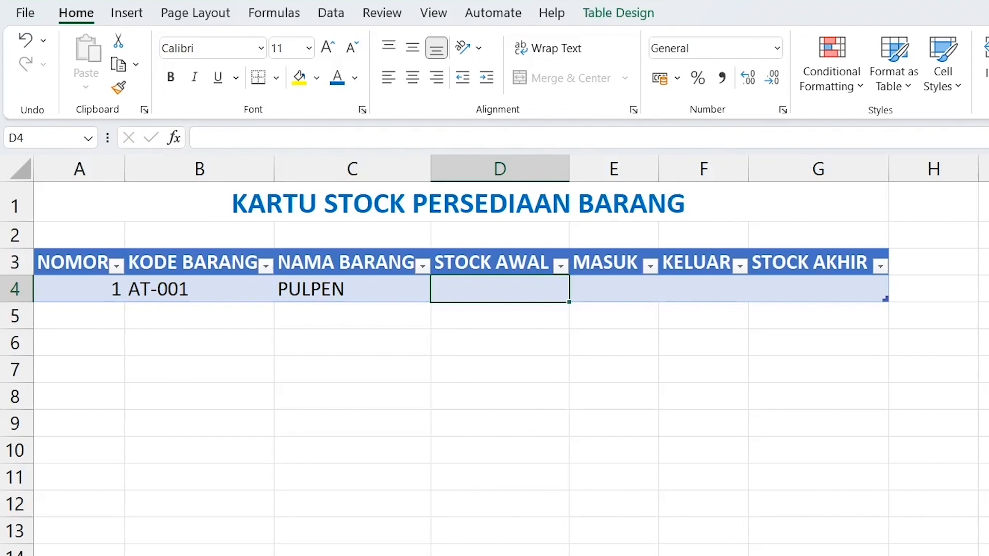
text(100)
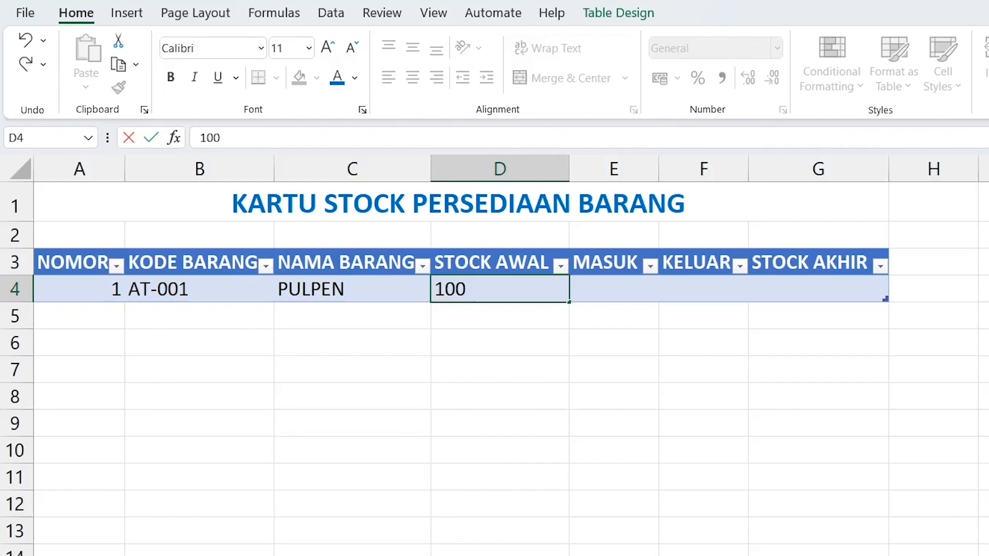
key(Return)
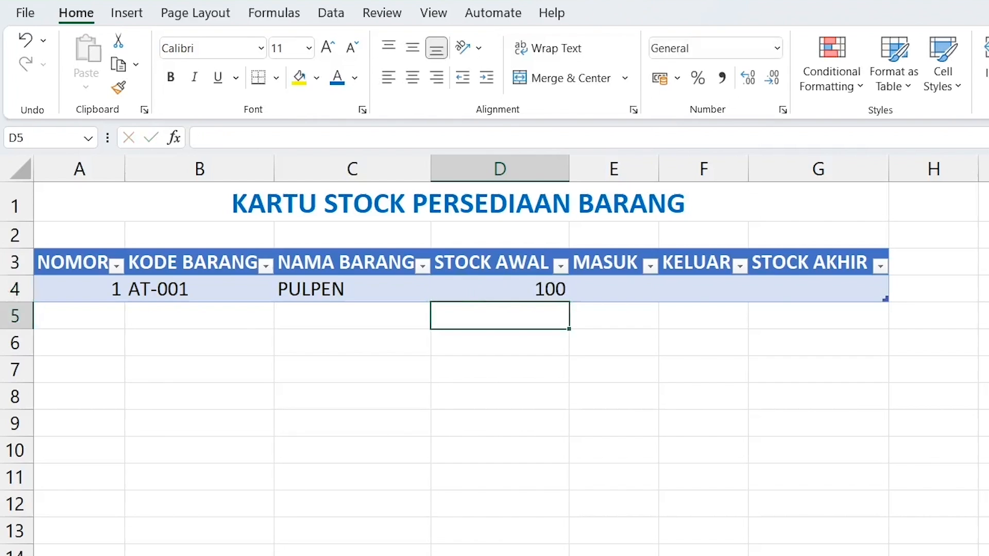
Step: Add a second item in row 5 with NOMOR 2, KODE BARANG AT-002, NAMA BARANG PENSIL and STOCK AWAL 100
key(Left)
key(Left)
key(Left)
key(Up)
key(Down)
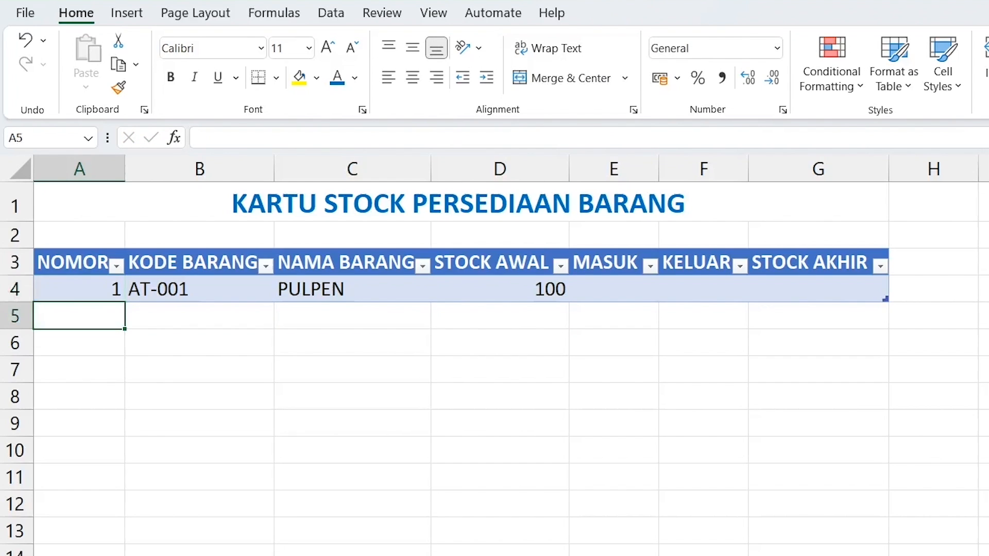
text(2)
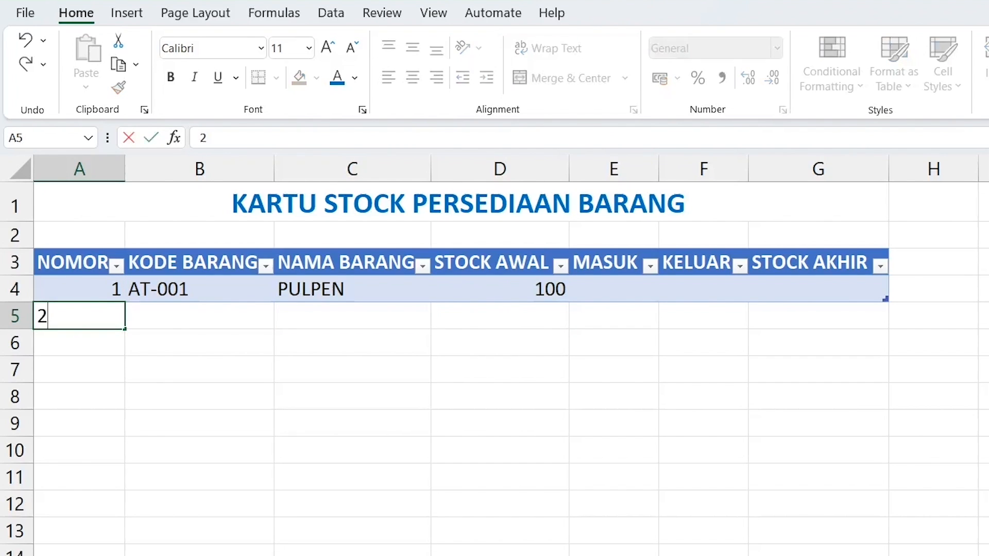
key(Tab)
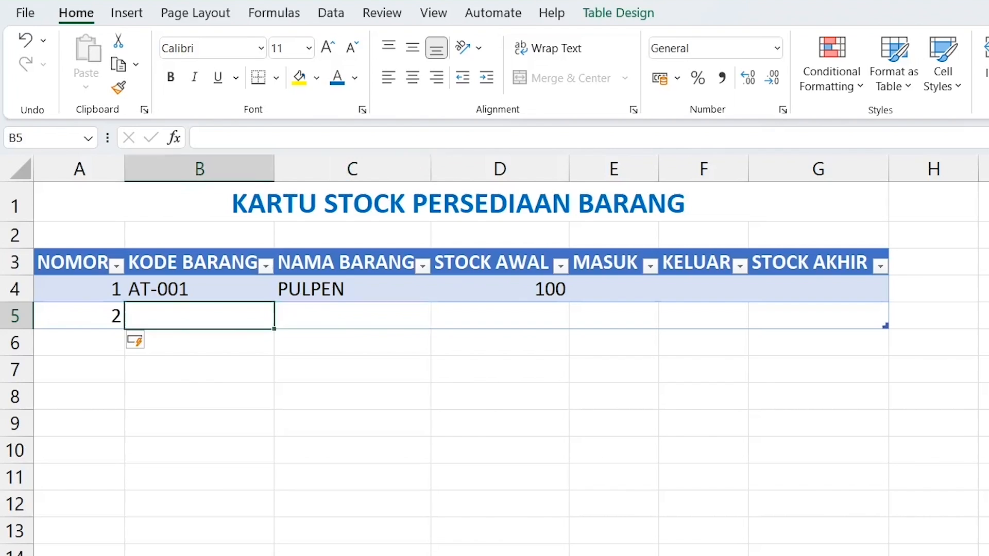
text(AT-002)
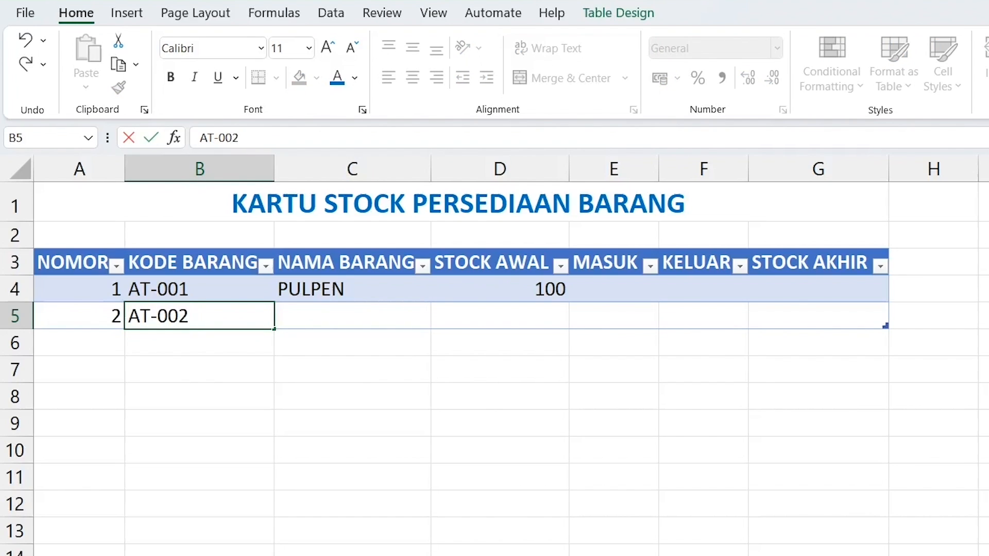
key(Tab)
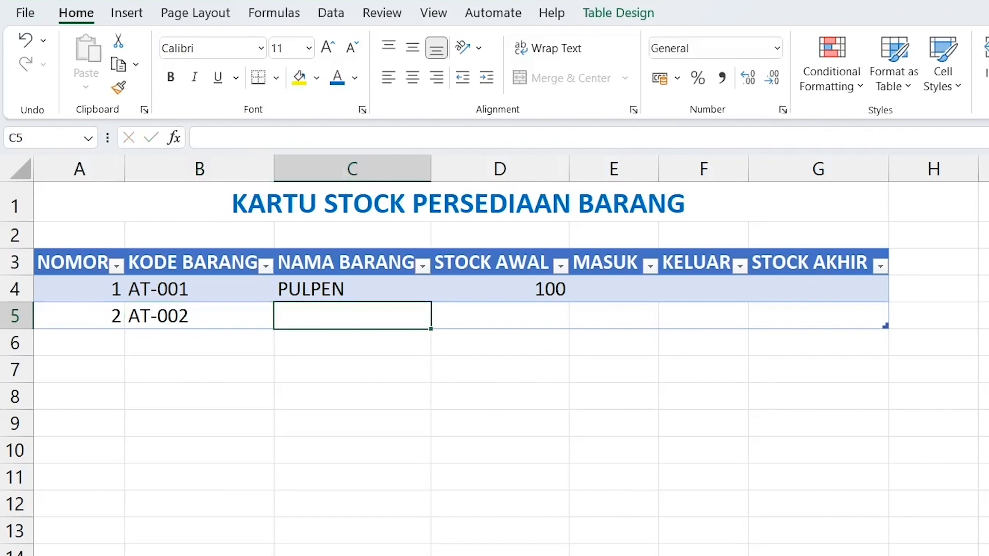
text(PENSIL)
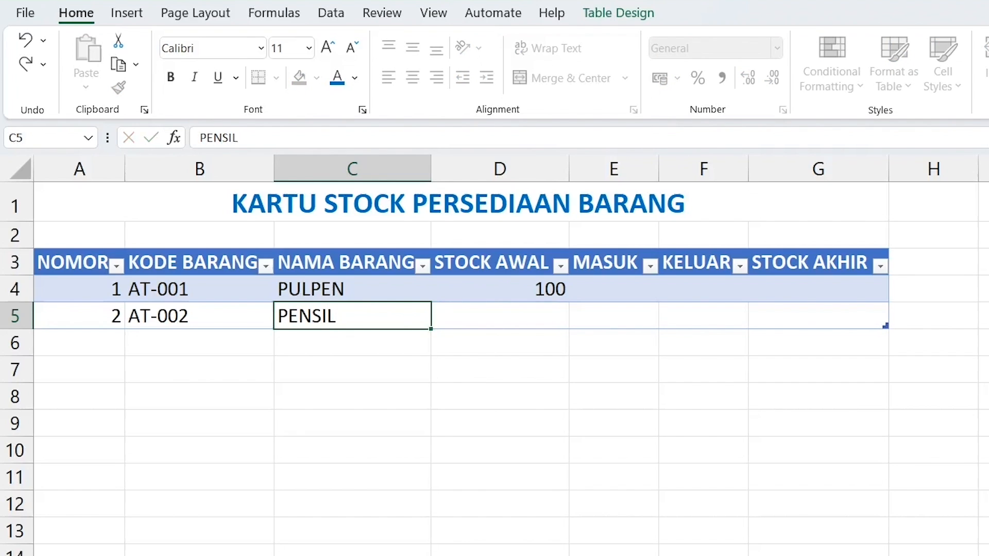
key(Tab)
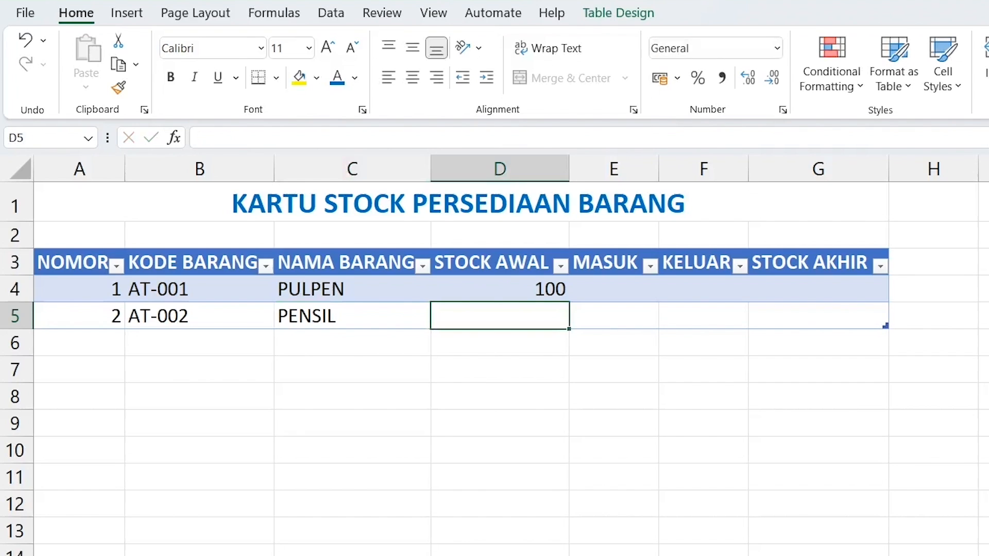
text(100)
key(Return)
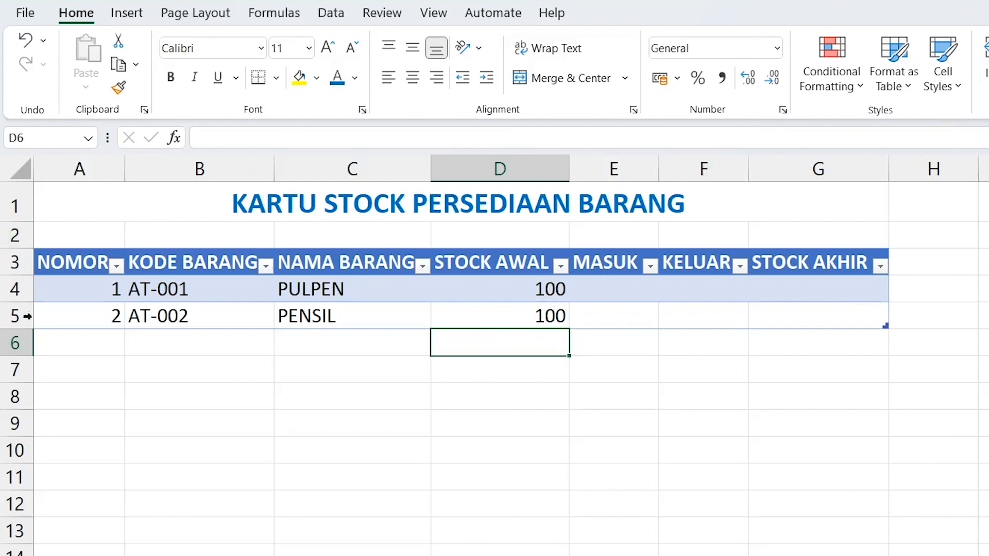
Step: Add items 3 to 6 in rows 6 to 9: AT-003 PENGGARIS, AT-004 KALKULATOR, AT-005 KERTAS HVS and AT-006 STAPLES, each with STOCK AWAL 100
click(92, 345)
text(3)
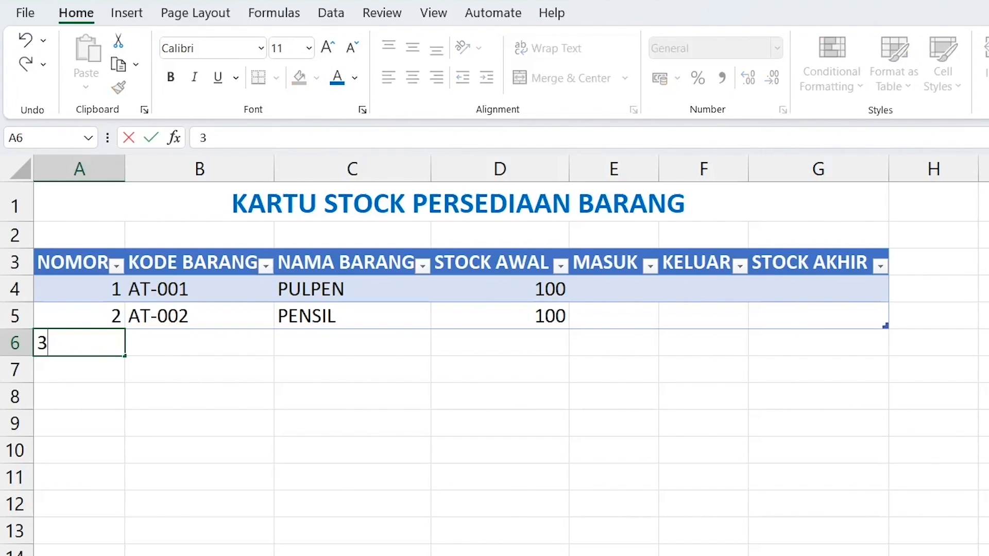
key(Tab)
text(AT-003)
key(Tab)
text(PENGGARIS	100 4	AT-004	KALKULATOR	100 )
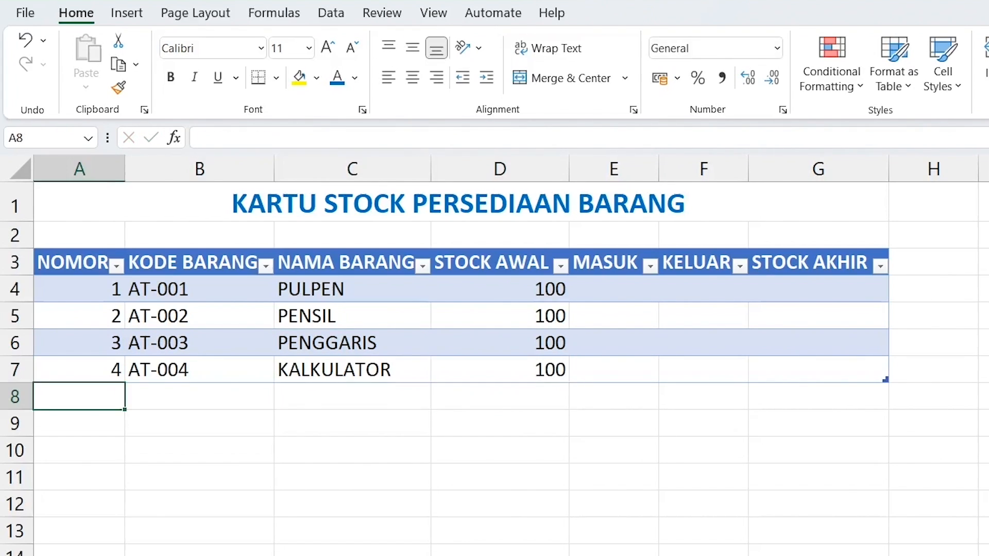
text(5	AT-005	KERTAS HVS	100 6	AT-006	STAPLES	100)
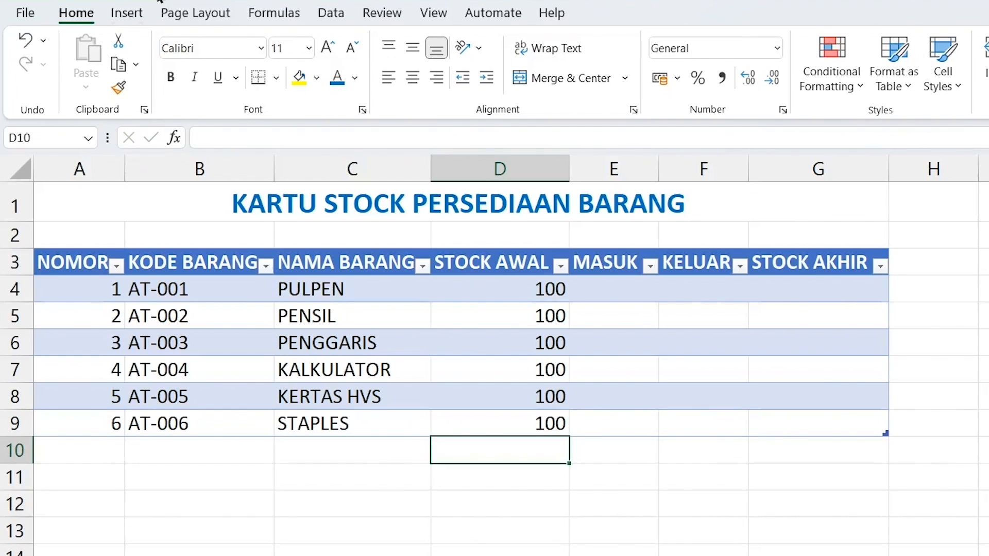
click(139, 470)
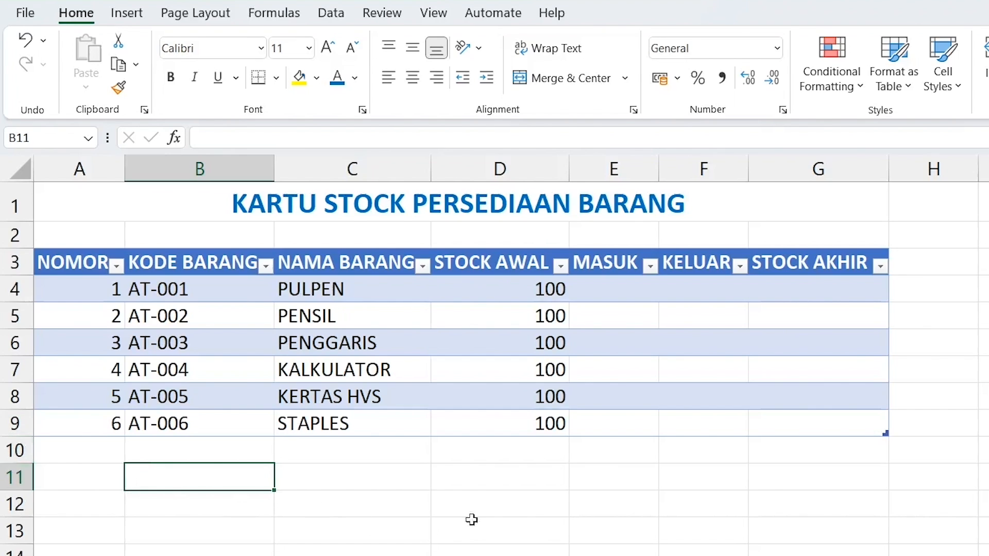
click(635, 169)
click(693, 171)
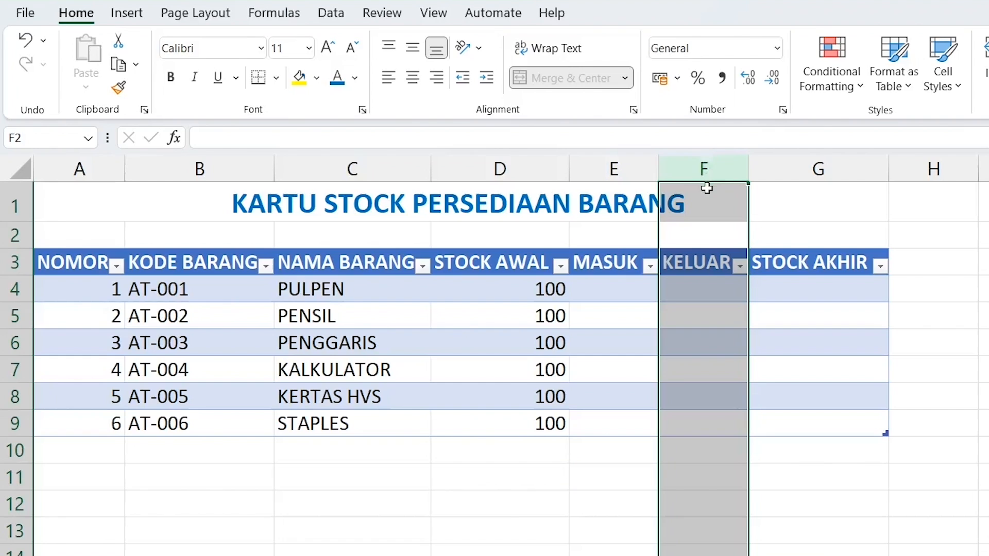
click(598, 171)
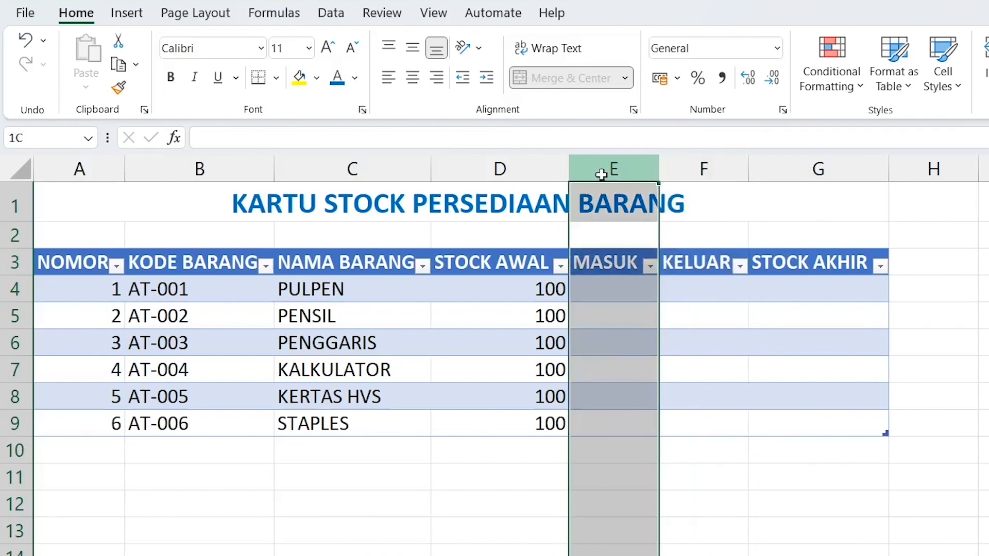
click(689, 170)
click(633, 286)
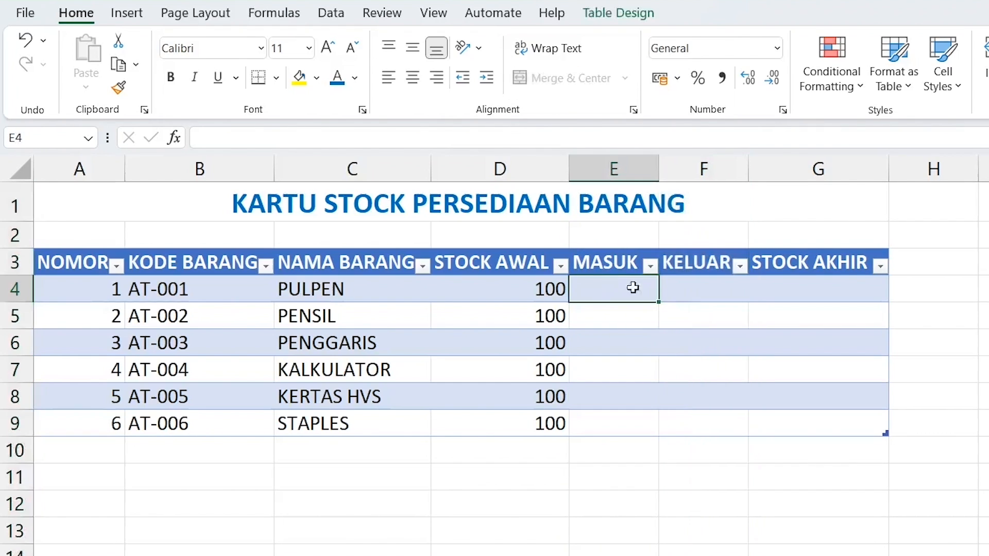
click(695, 287)
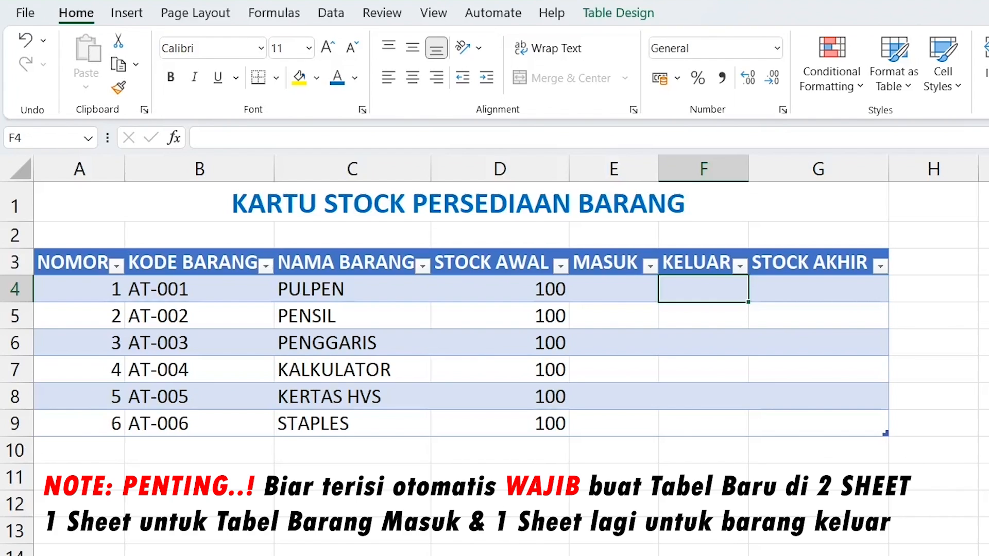
click(499, 530)
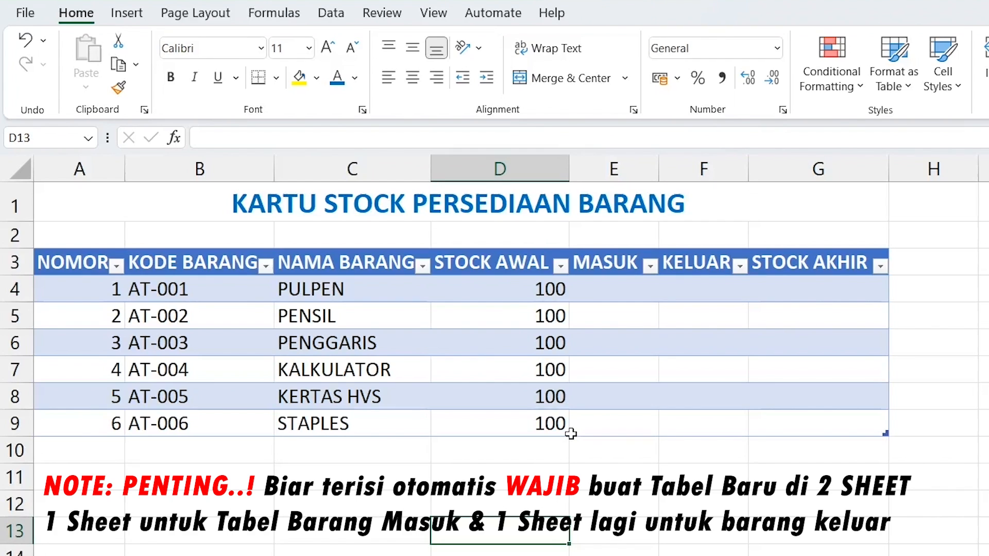
click(612, 288)
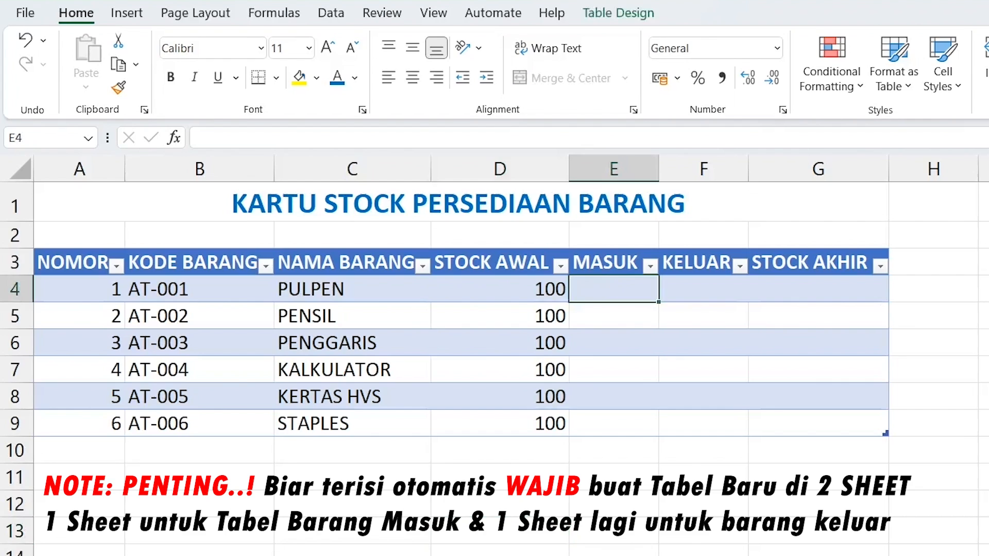
click(609, 174)
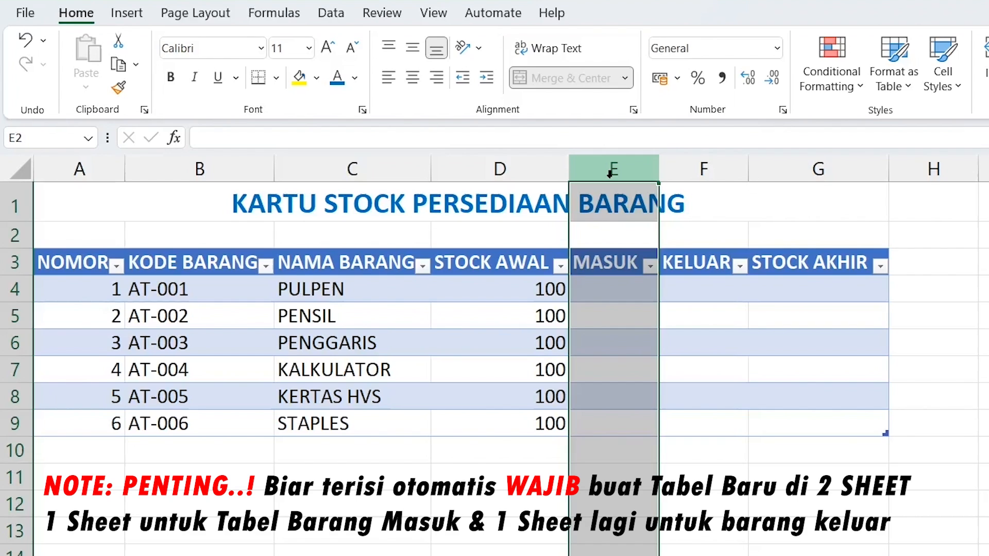
click(709, 175)
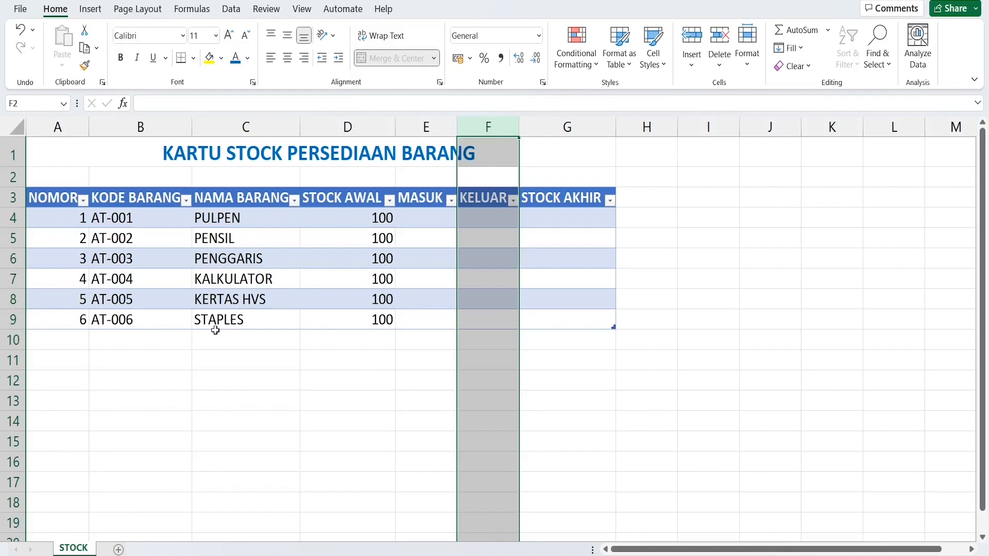
click(155, 360)
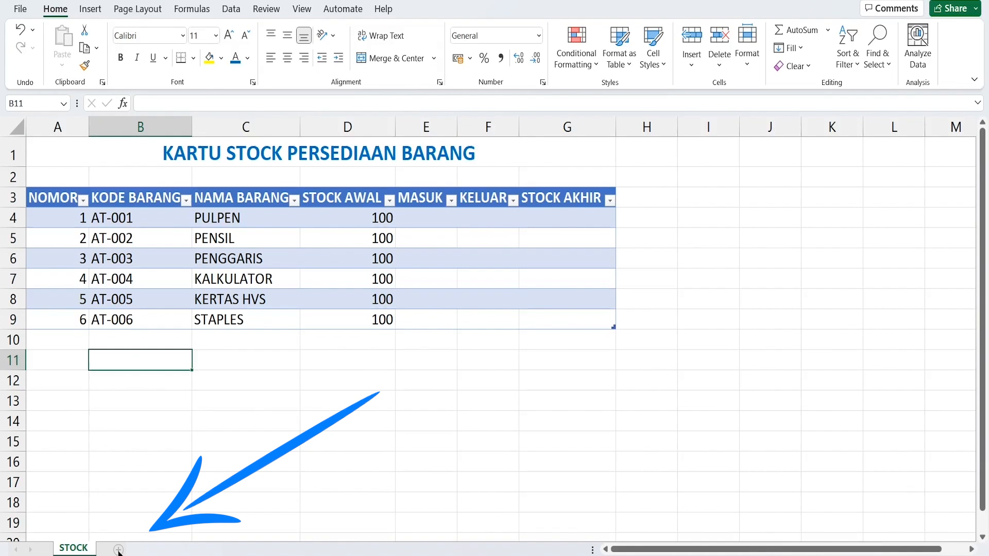
Step: Add a new worksheet after STOCK and name it MASUK
click(118, 550)
right_click(116, 548)
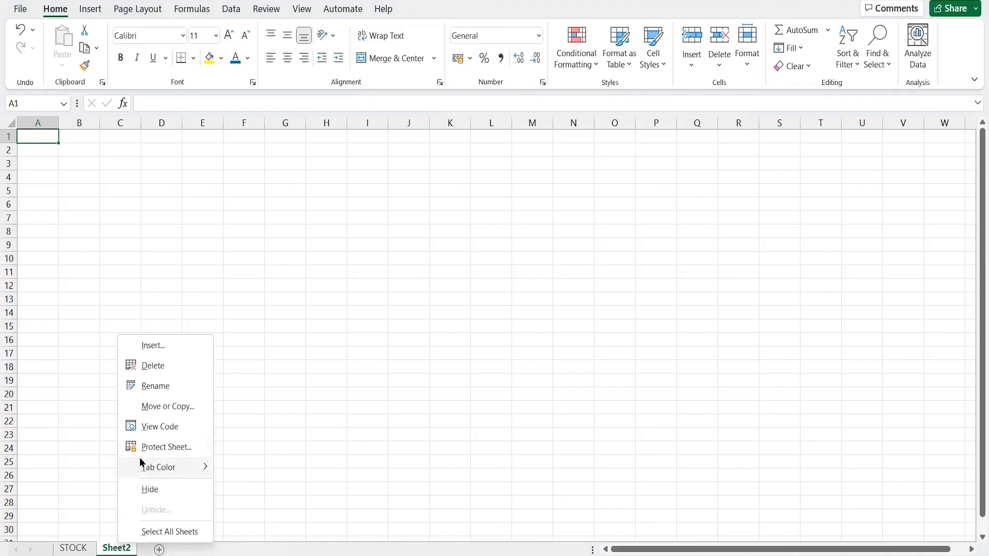
click(150, 390)
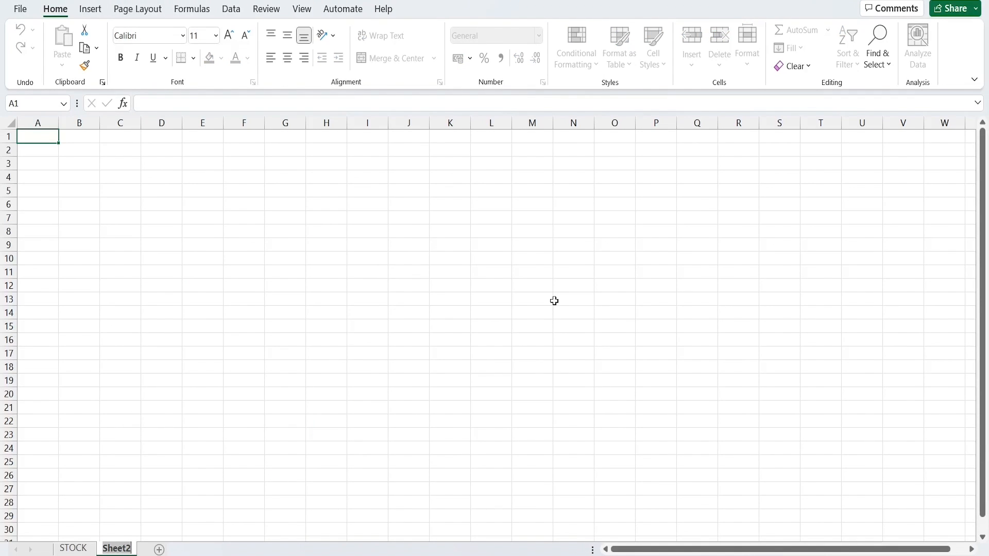
text(MASUK)
key(Return)
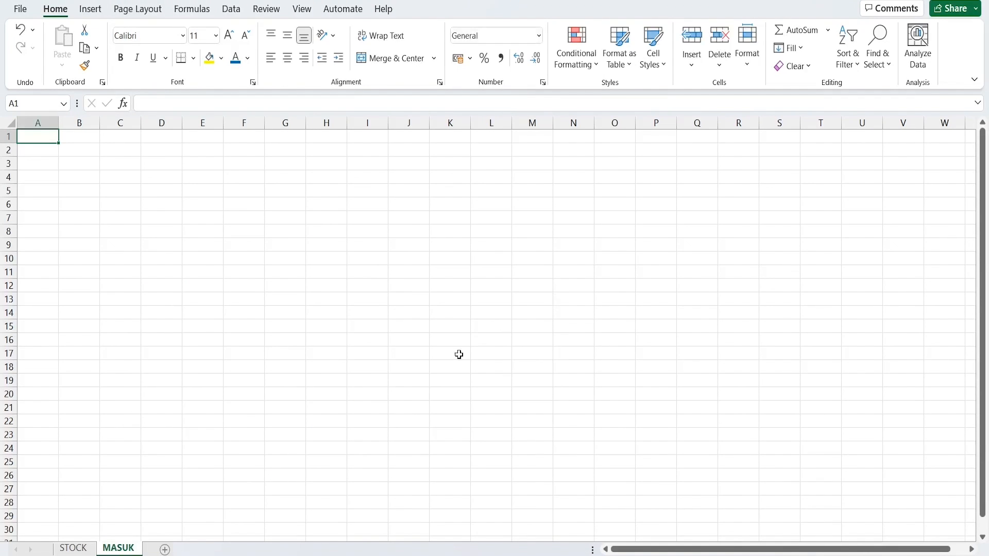
Step: Enter the title KARTU BARANG MASUK in cell A1 of the MASUK sheet
ctrl+scroll(945, 549, up, 3)
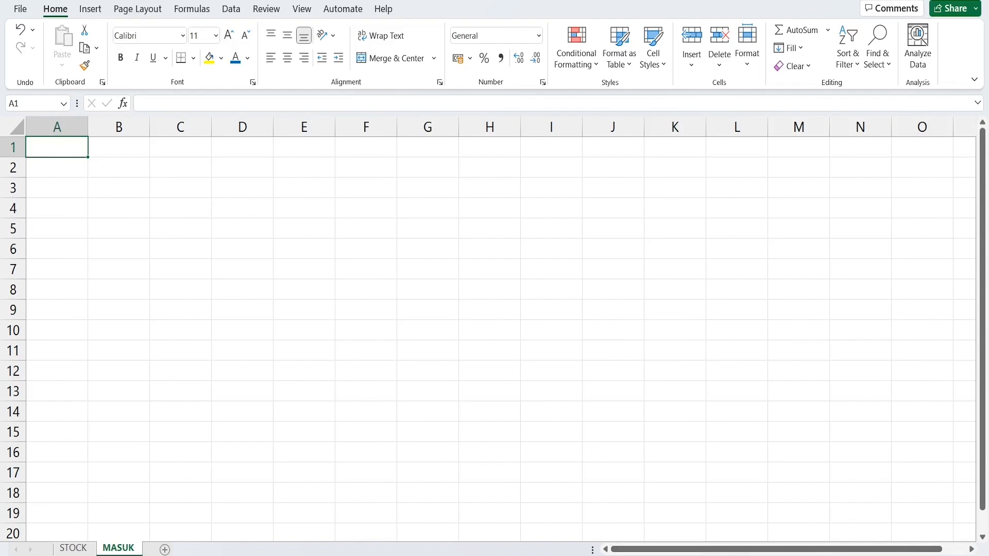
ctrl+scroll(393, 335, up, 2)
text(K)
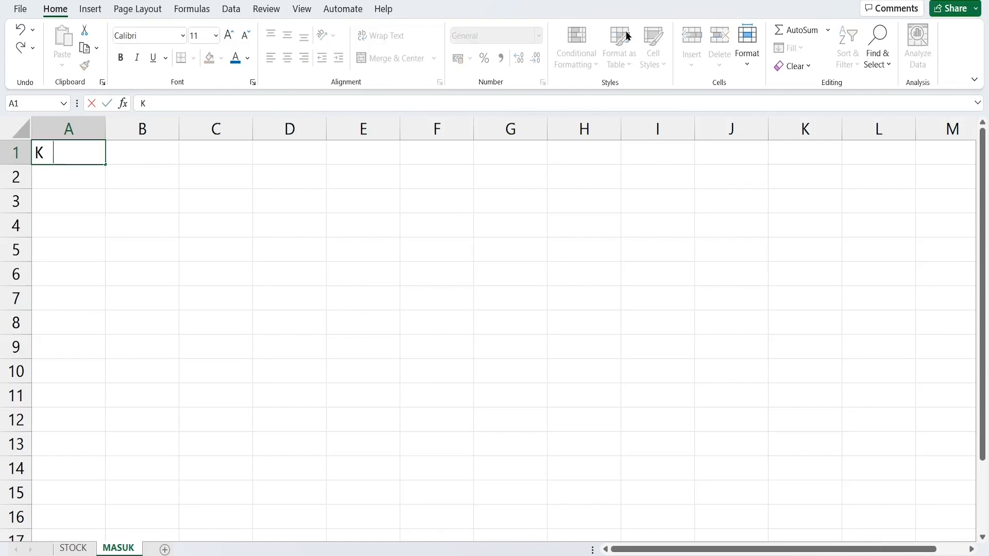
text(ARTU BARANG)
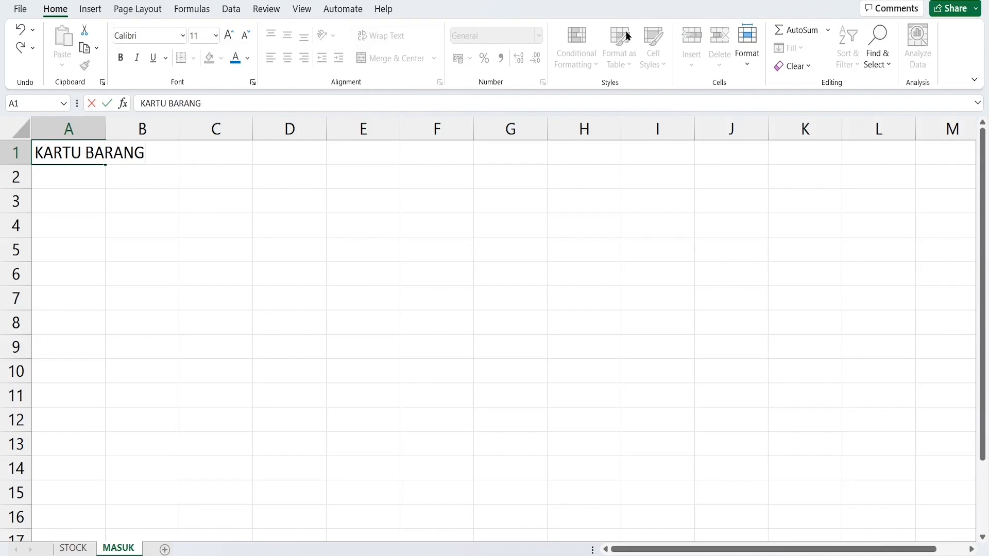
text( MASUK)
key(Return)
key(Return)
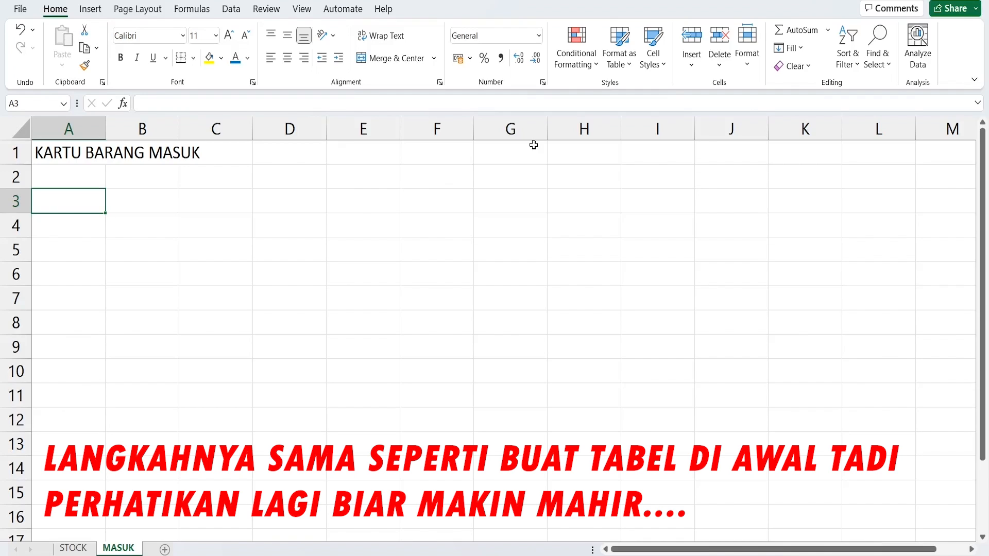
Step: Fill A3 to E3 with the column headers NOMOR, TANGGAL MASUK, KODE BARANG, NAMA BARANG and MASUK
text(M)
key(BackSpace)
text(NOMOR)
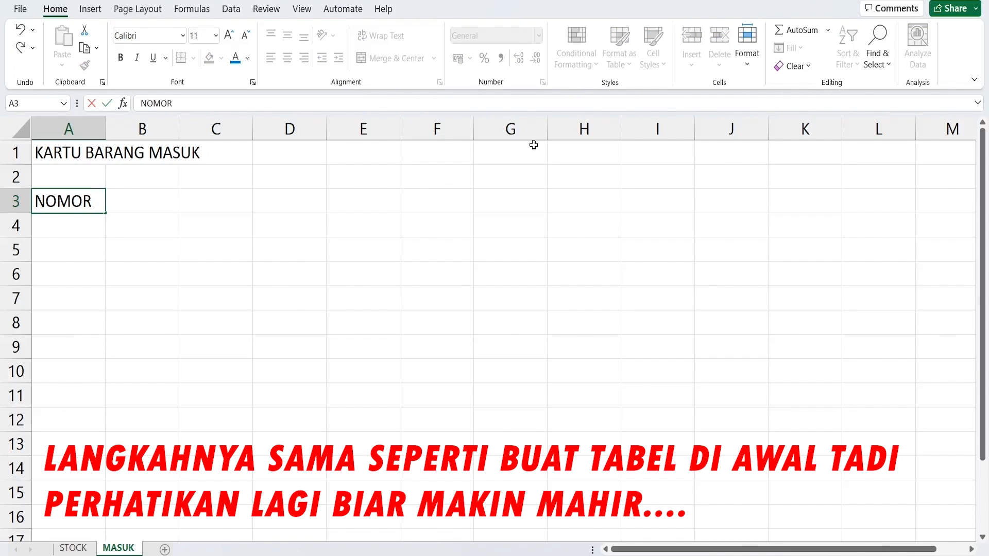
key(Tab)
text(TAN)
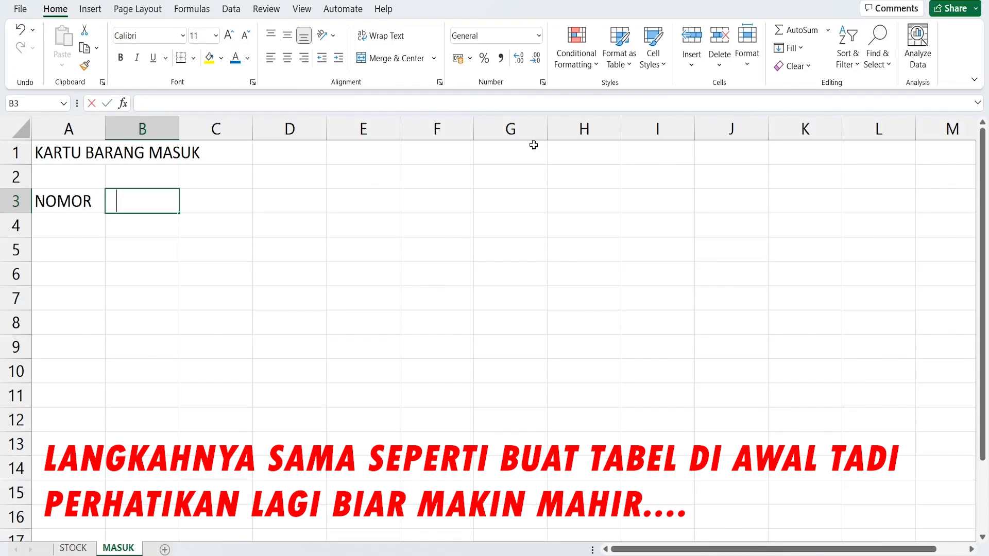
text(GGAL MASUK)
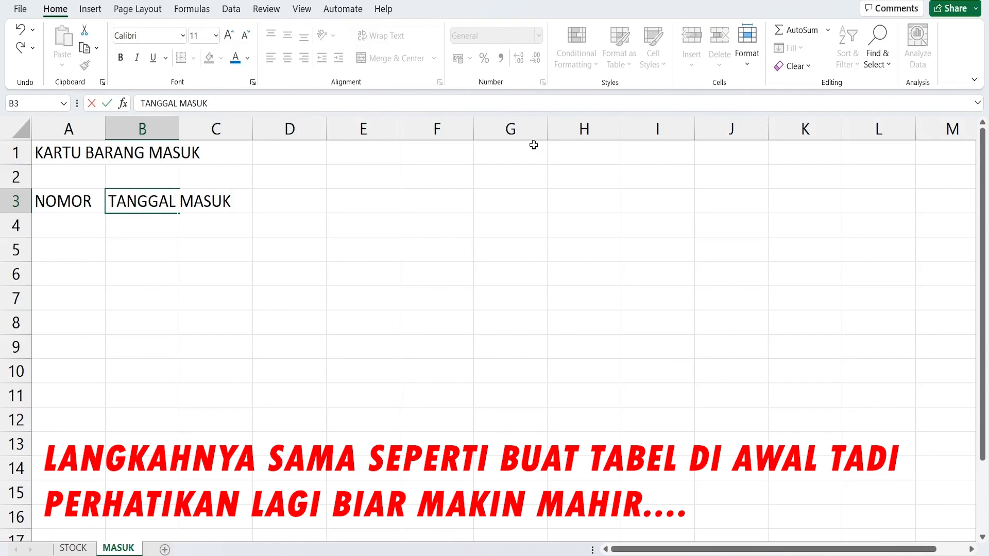
key(Tab)
text(K)
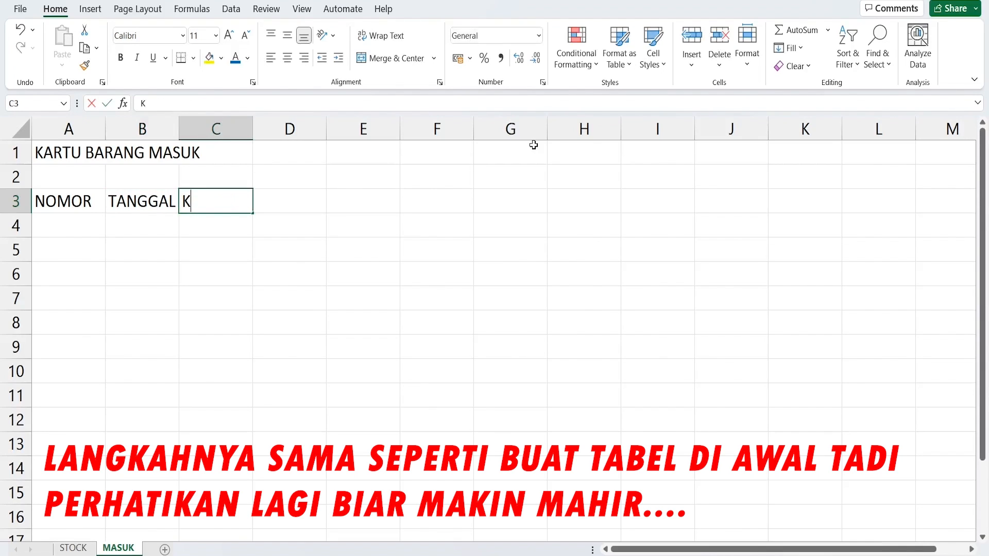
text(ODE BARANG)
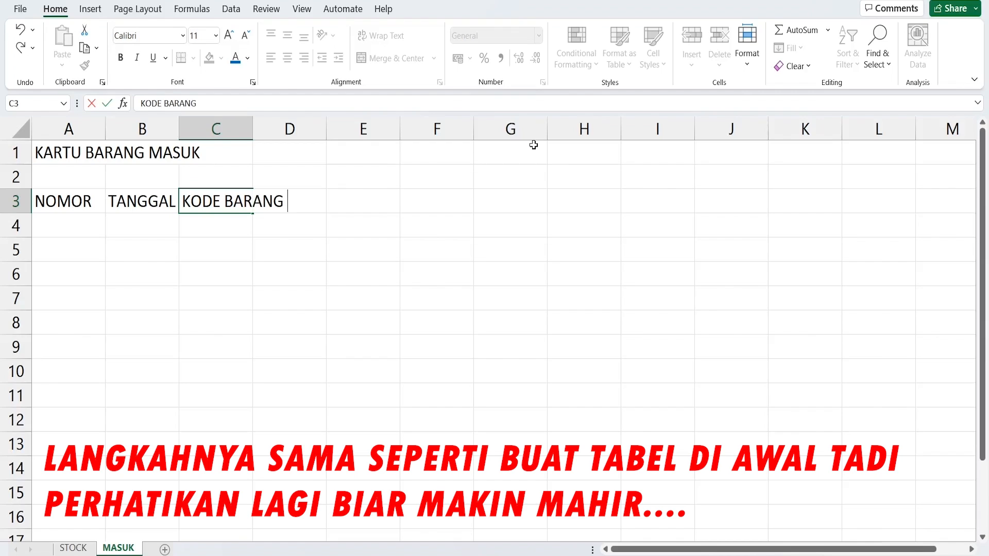
key(Tab)
text(NAMA)
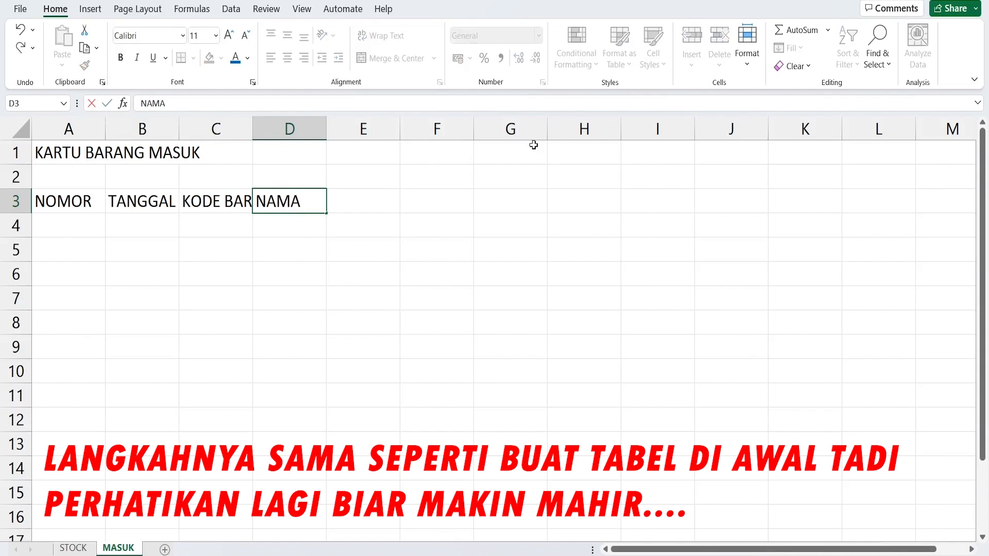
text( BARANG)
key(Tab)
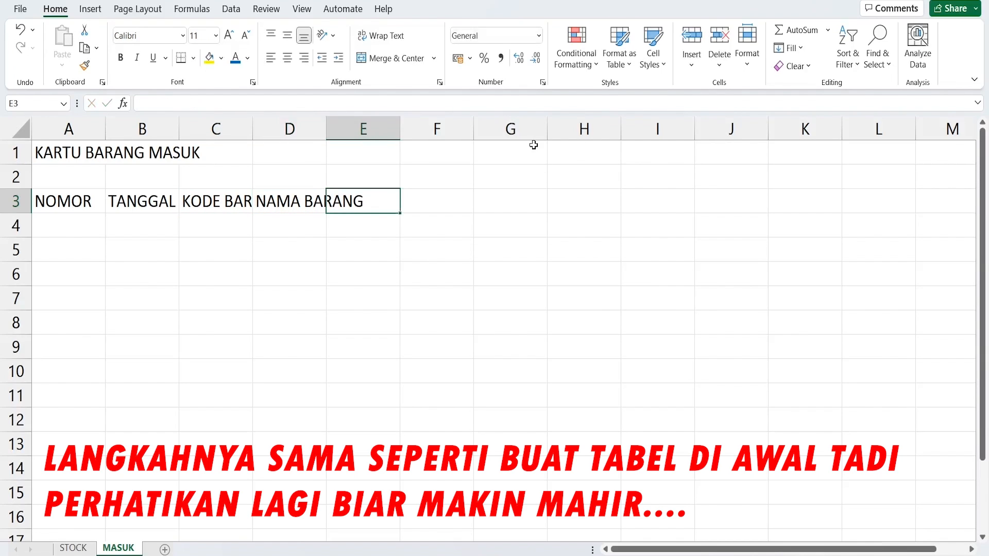
text(MASUK)
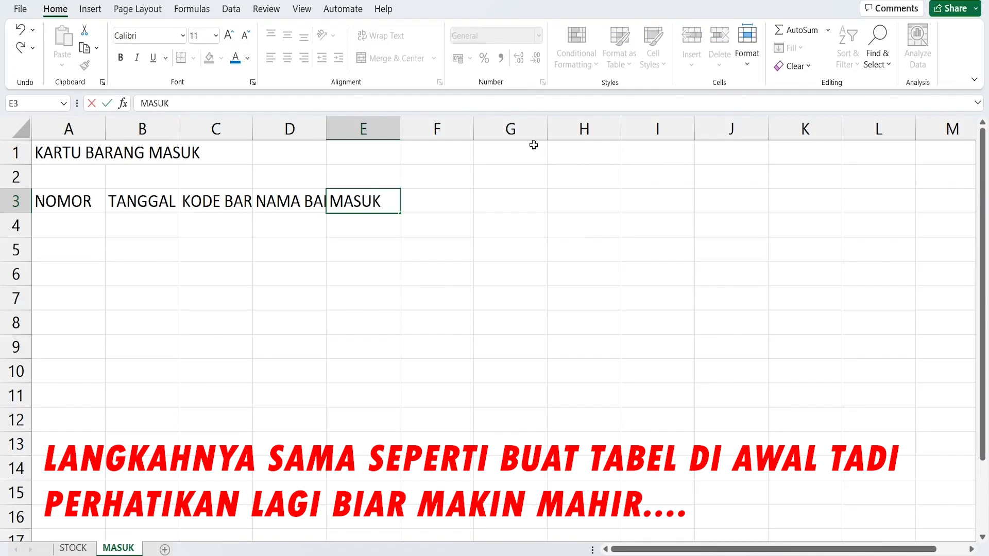
key(Return)
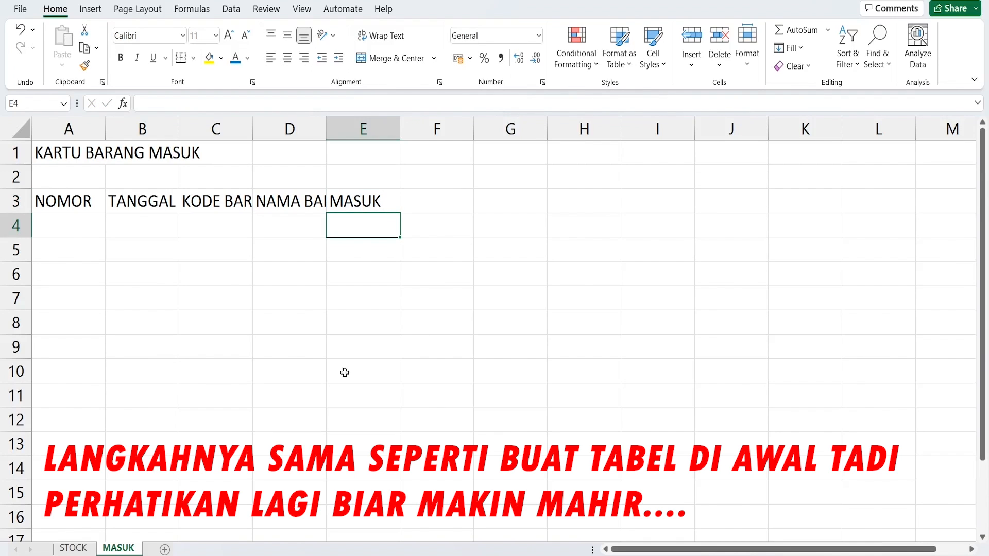
Step: Turn the header range A3:E3 into a table with headers and apply the orange medium table style
drag(44, 201, 352, 196)
click(96, 11)
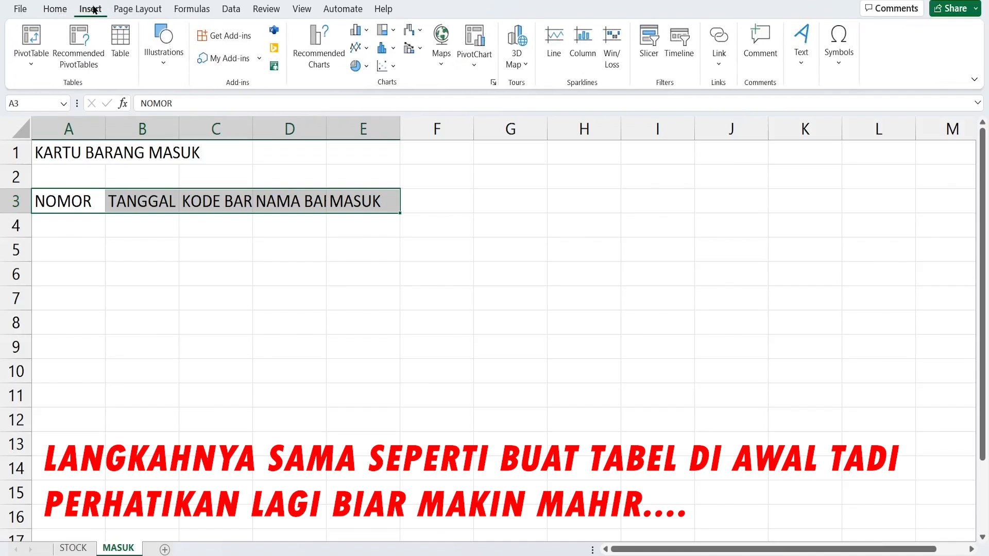
click(121, 44)
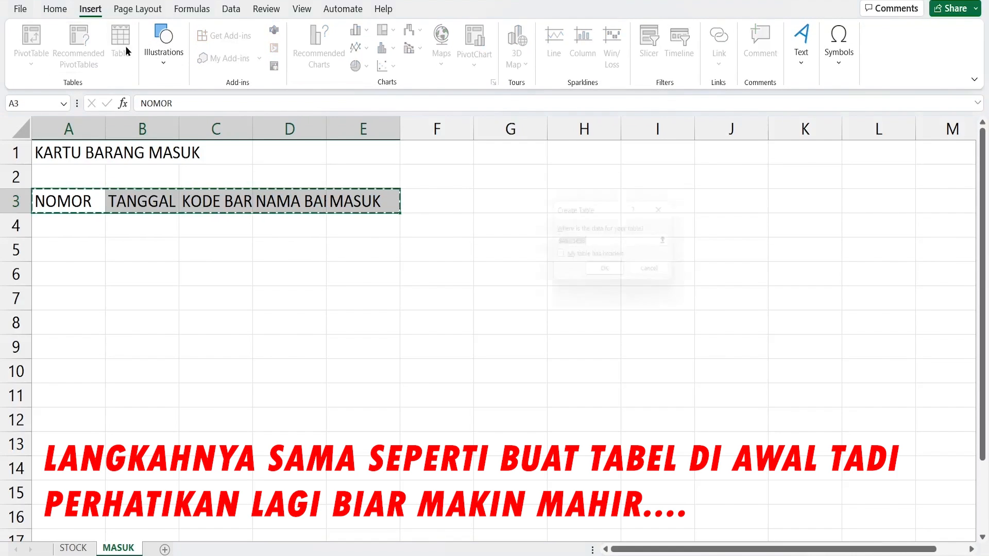
click(558, 258)
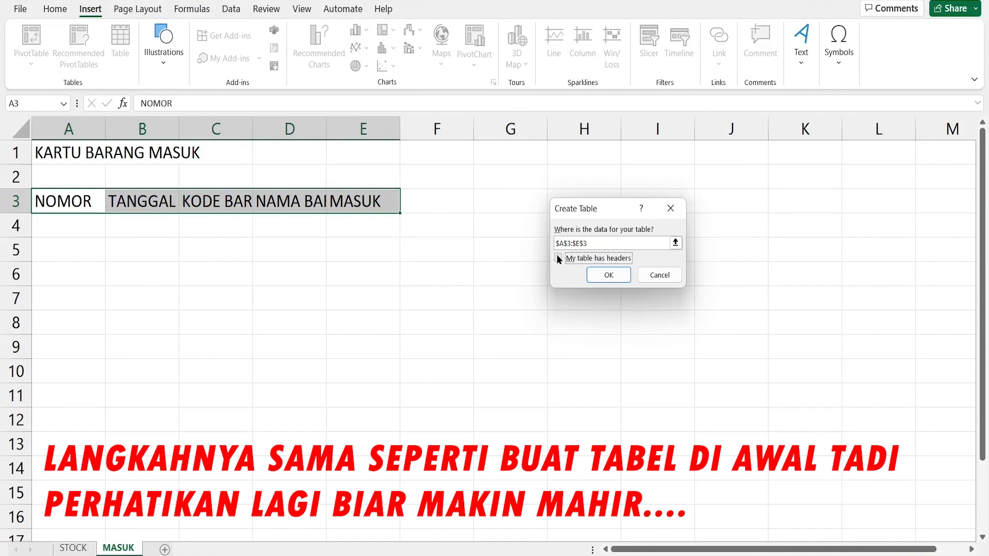
click(609, 276)
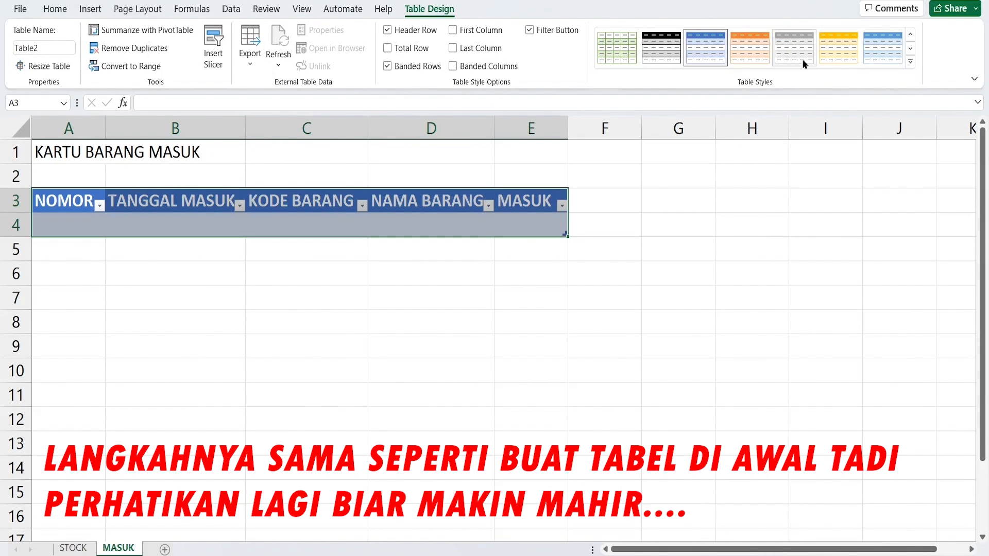
click(750, 52)
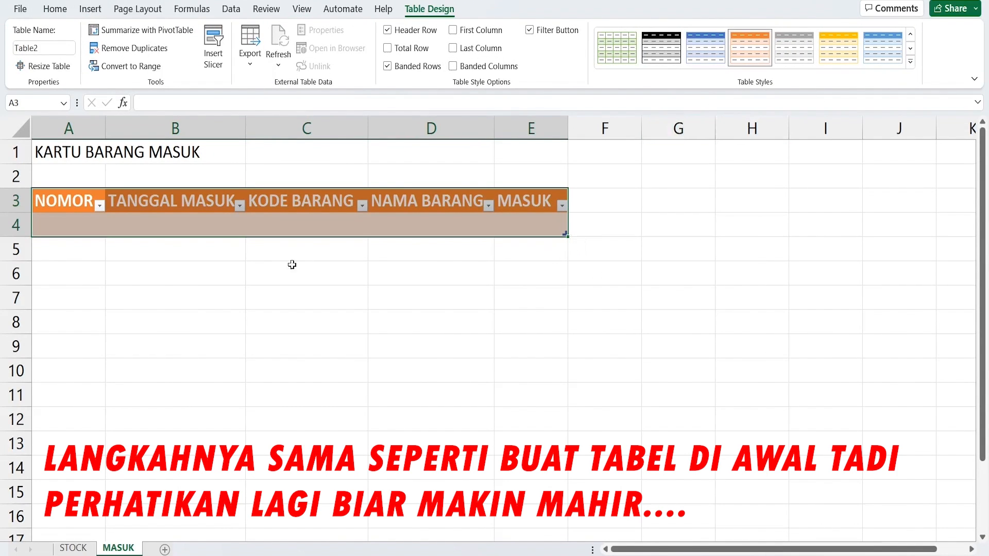
click(258, 291)
Step: Merge and center the title across A1:E1 and format it in font size 16, bold, with the standard orange font color
drag(45, 156, 534, 156)
click(397, 58)
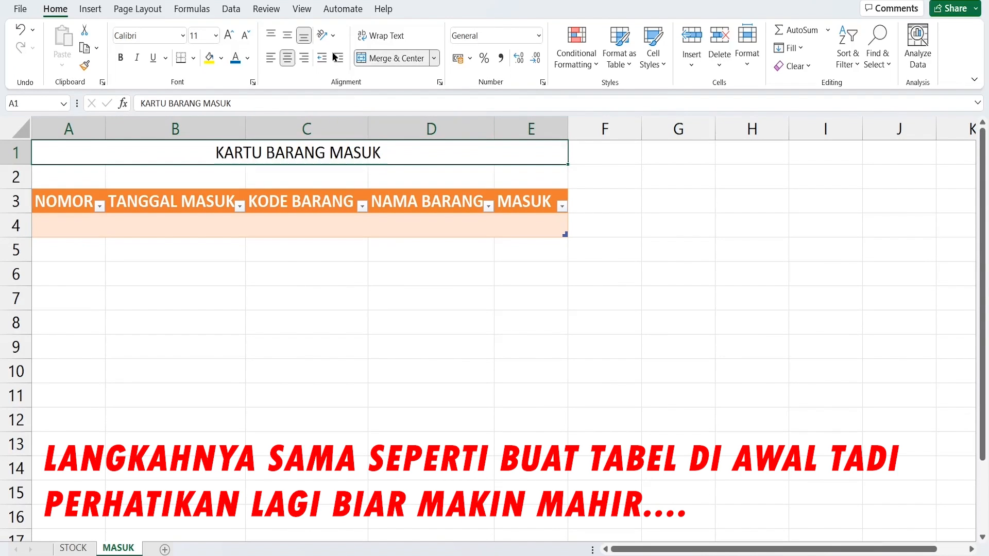
click(215, 35)
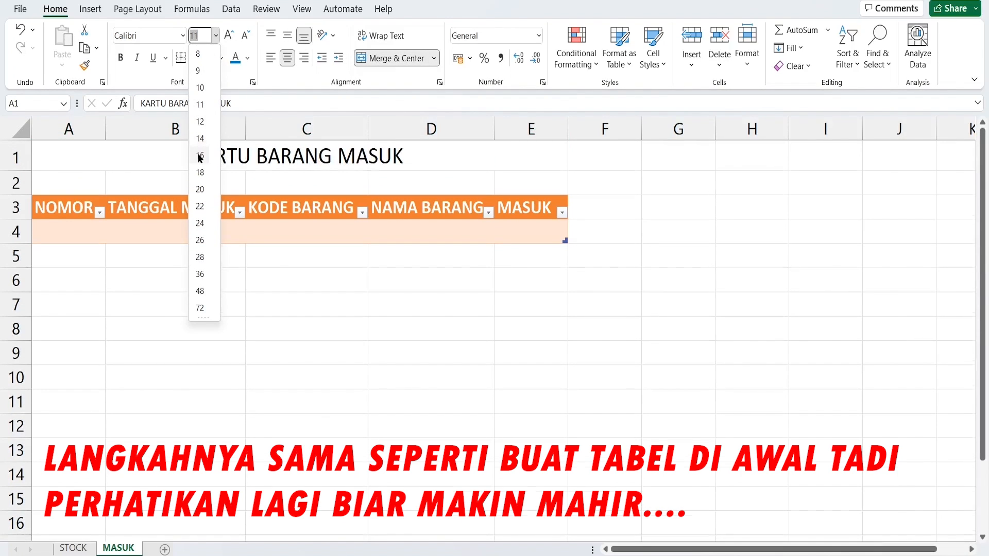
click(200, 155)
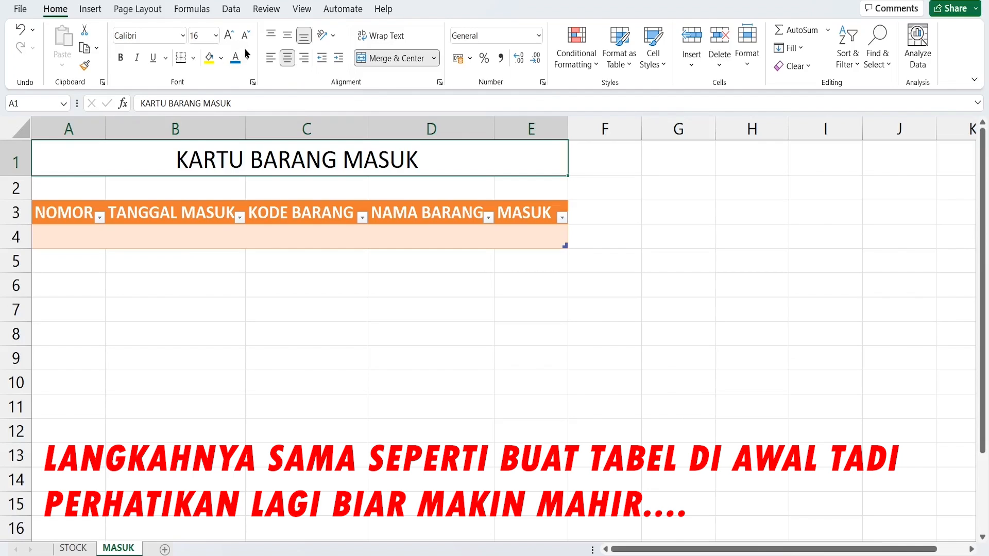
click(248, 58)
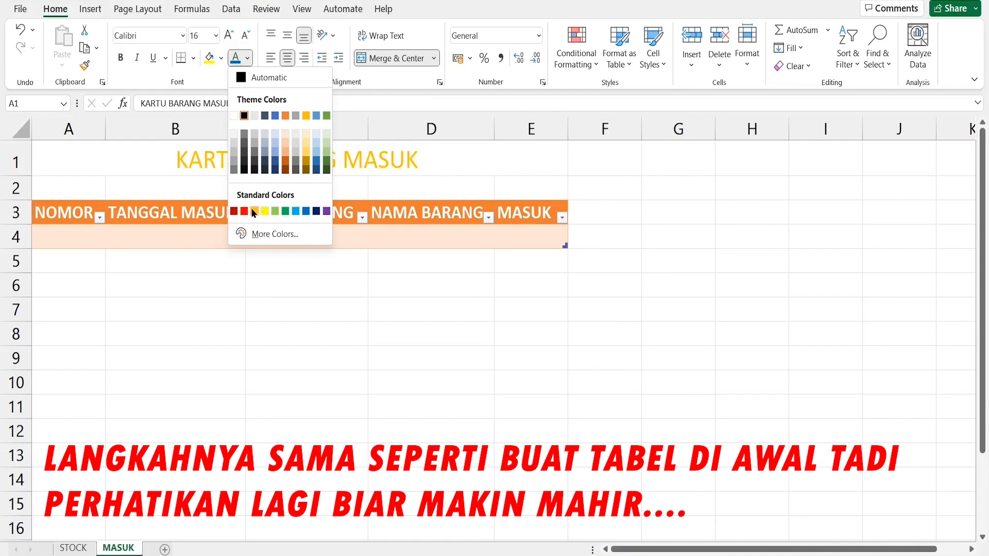
click(254, 211)
click(151, 282)
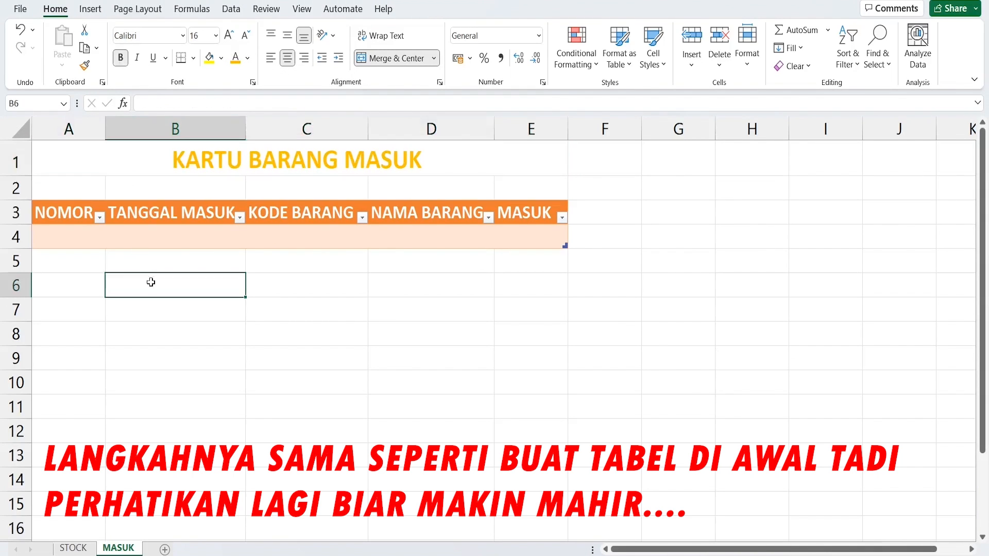
Step: Enter NOMOR 1 and the TANGGAL MASUK 02/02/2022 in the first row of the incoming goods table
click(75, 270)
click(73, 237)
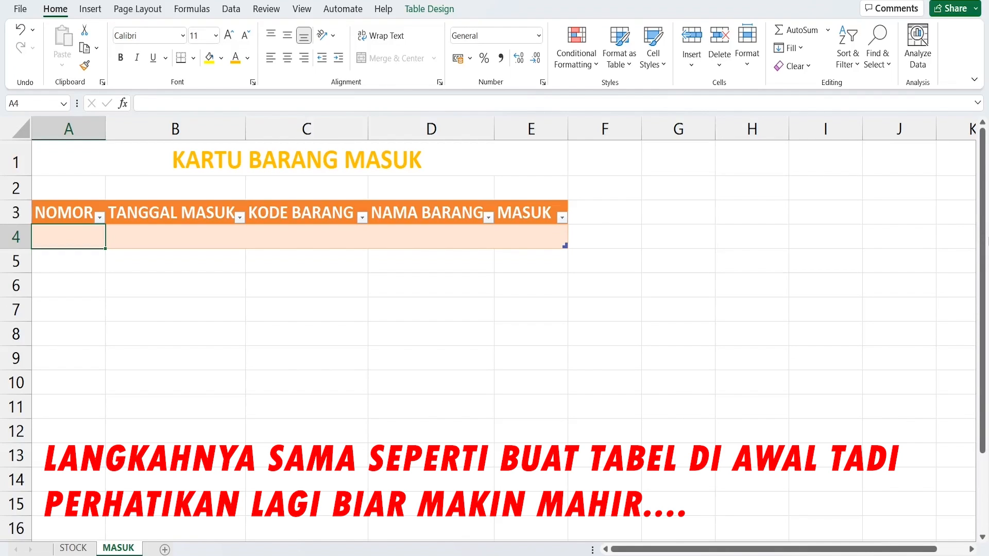
text(1)
key(Tab)
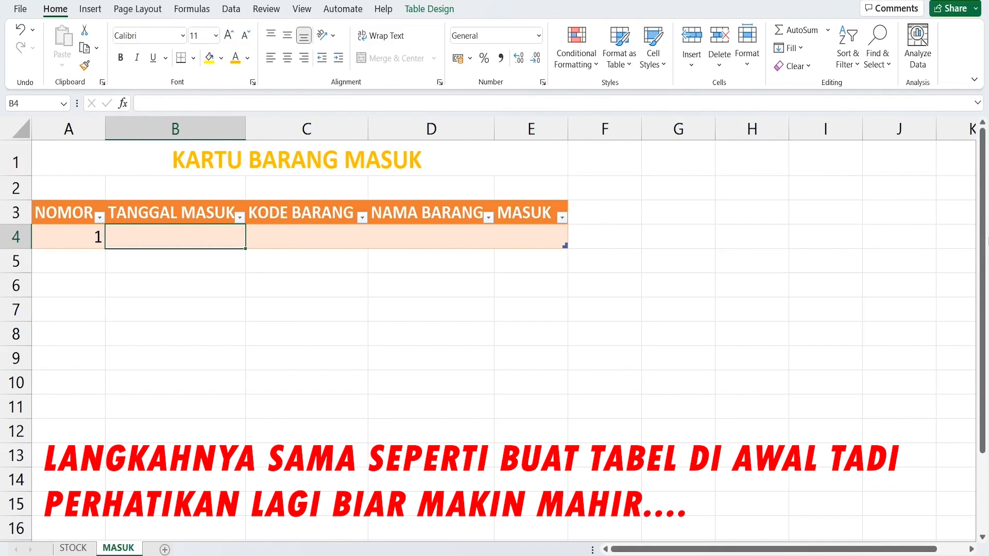
text(02)
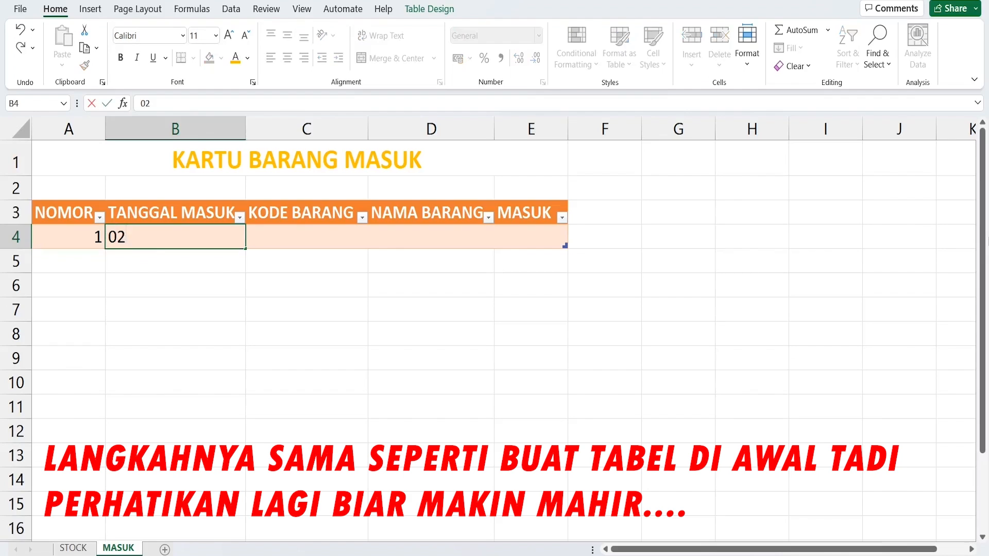
text(/02/2022)
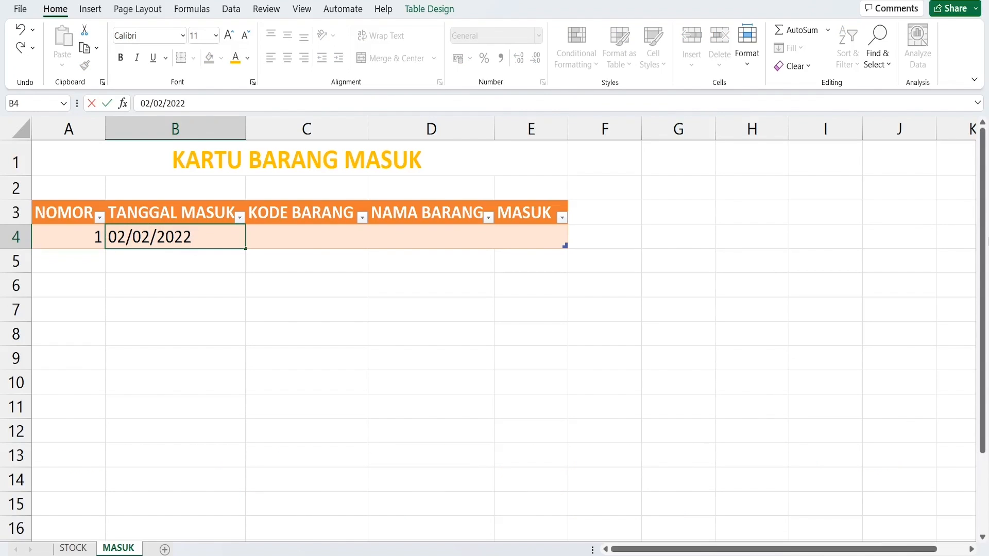
key(Tab)
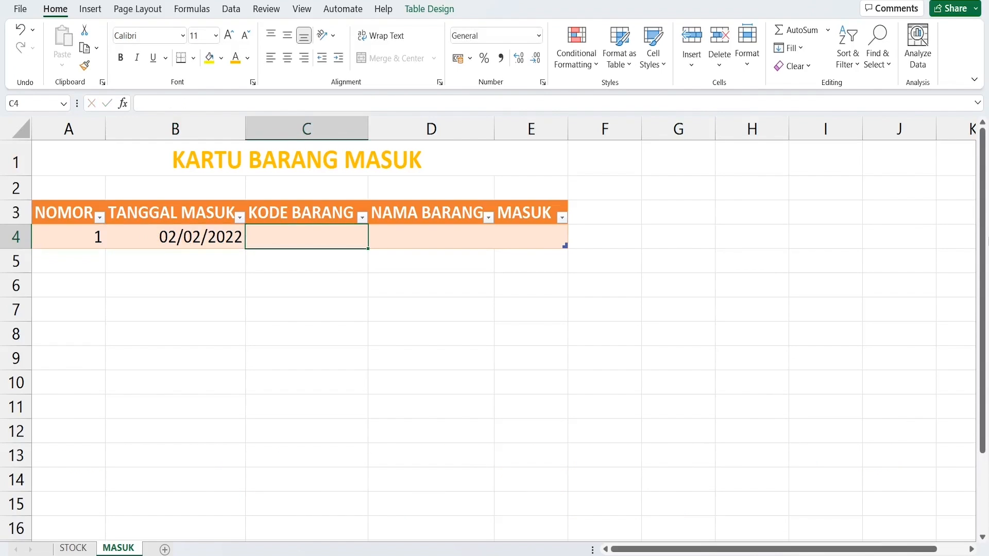
Step: Check the first item's code on the STOCK sheet and enter AT-001 as KODE BARANG in C4 of the MASUK sheet
click(72, 549)
click(114, 547)
click(73, 547)
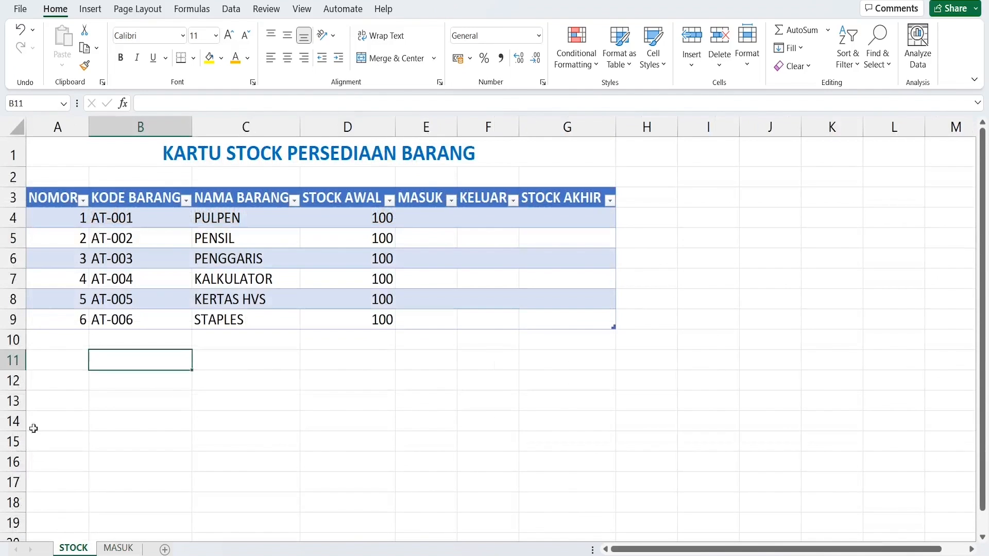
click(6, 219)
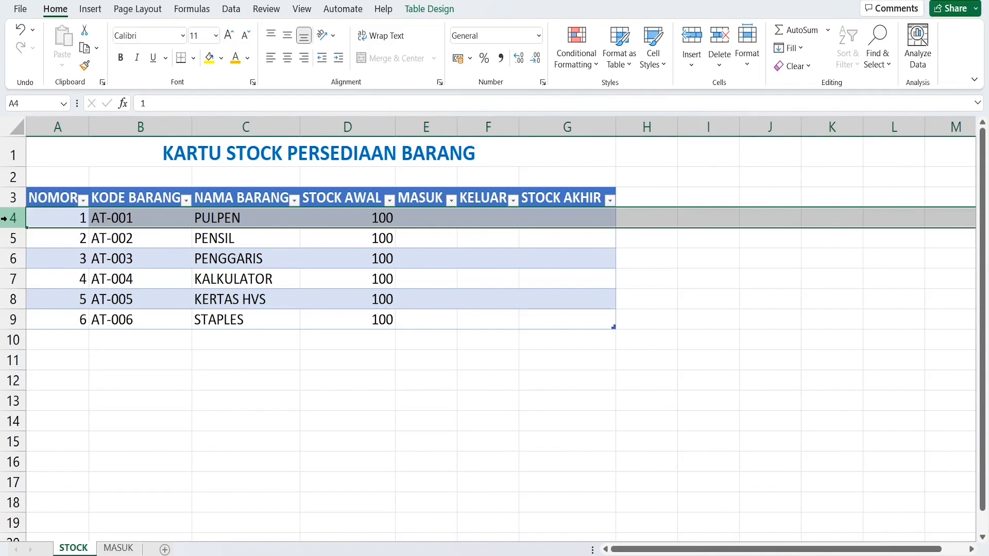
click(110, 549)
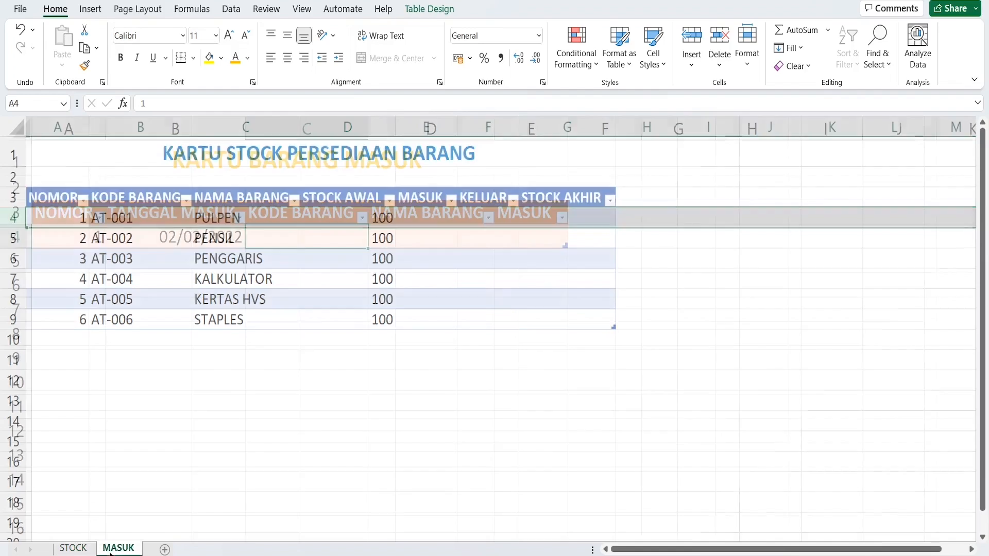
text(AT)
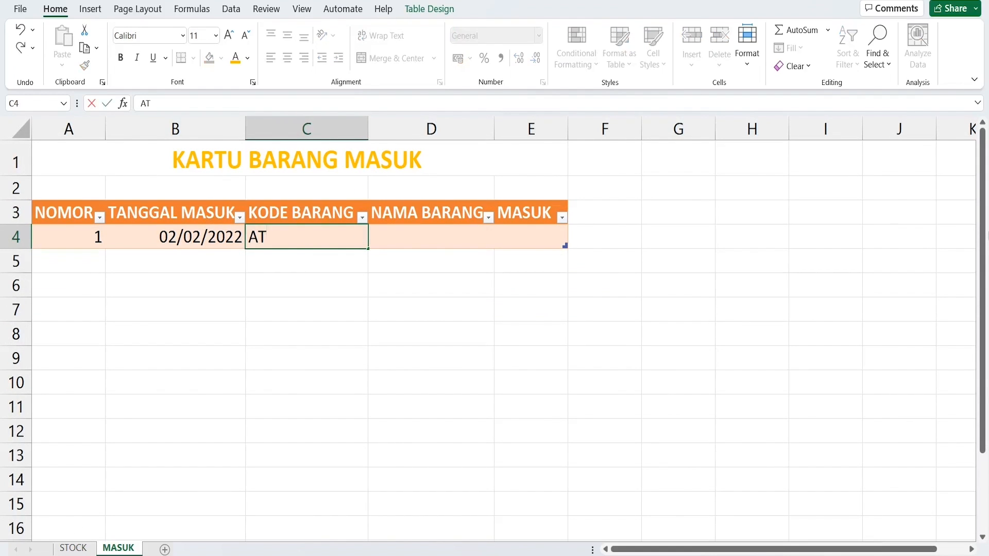
text(-001)
key(Tab)
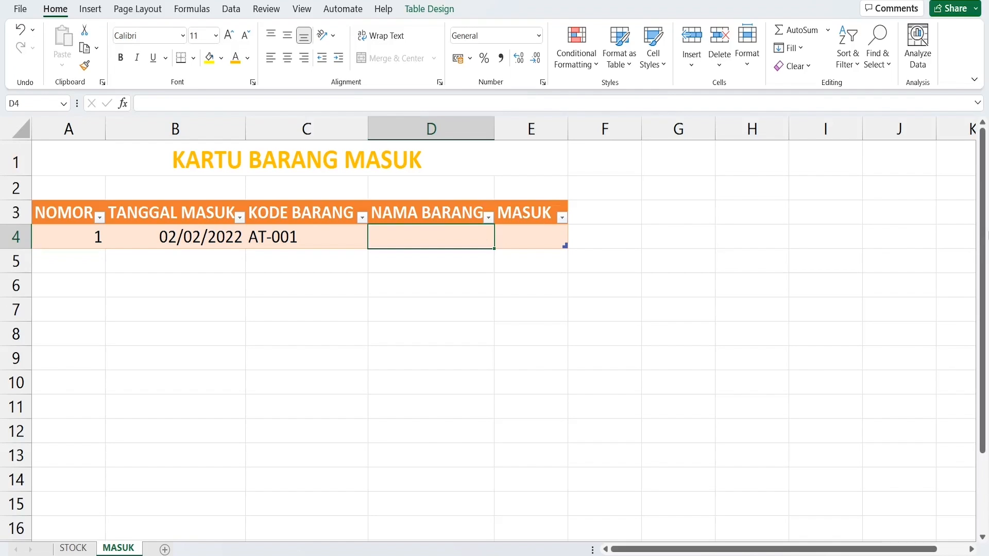
click(322, 236)
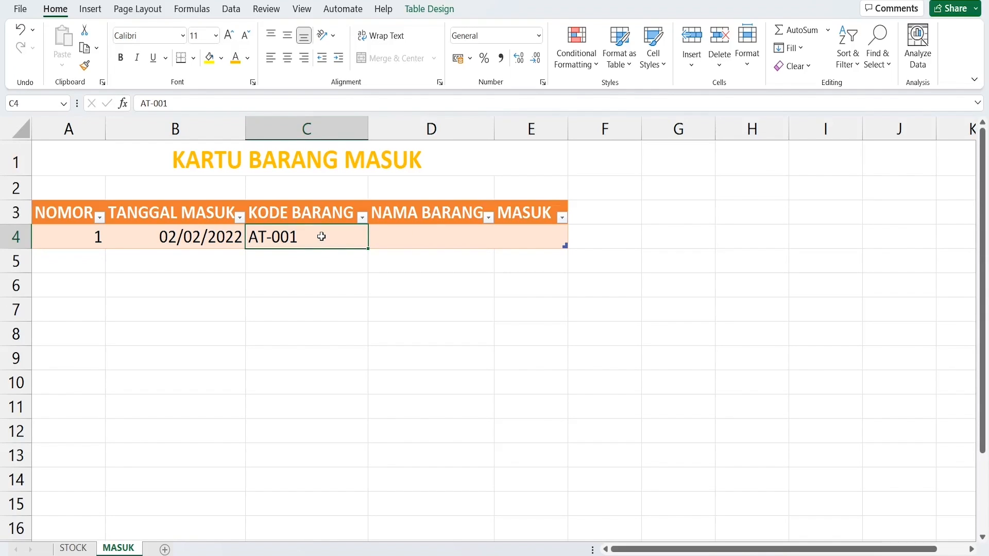
click(403, 232)
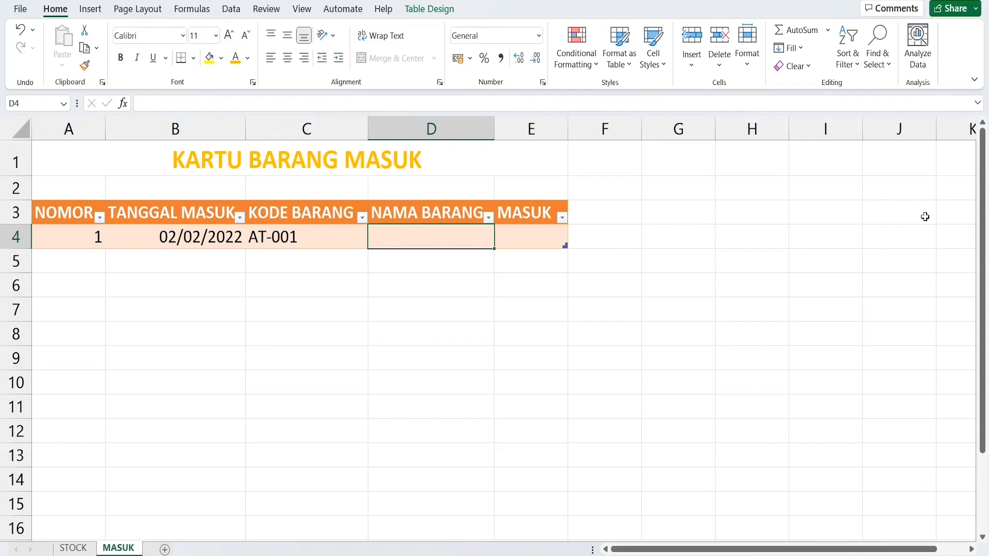
click(458, 131)
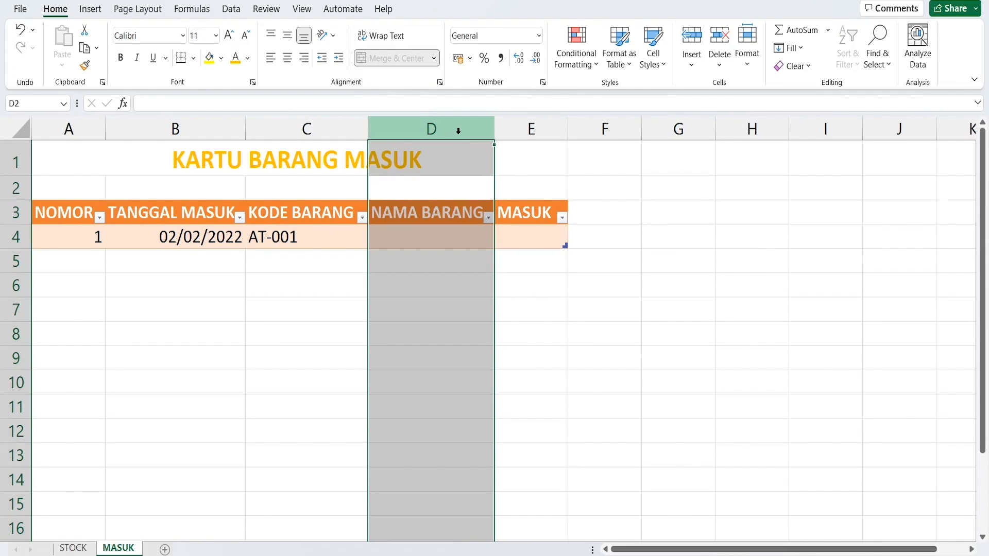
click(265, 261)
click(406, 243)
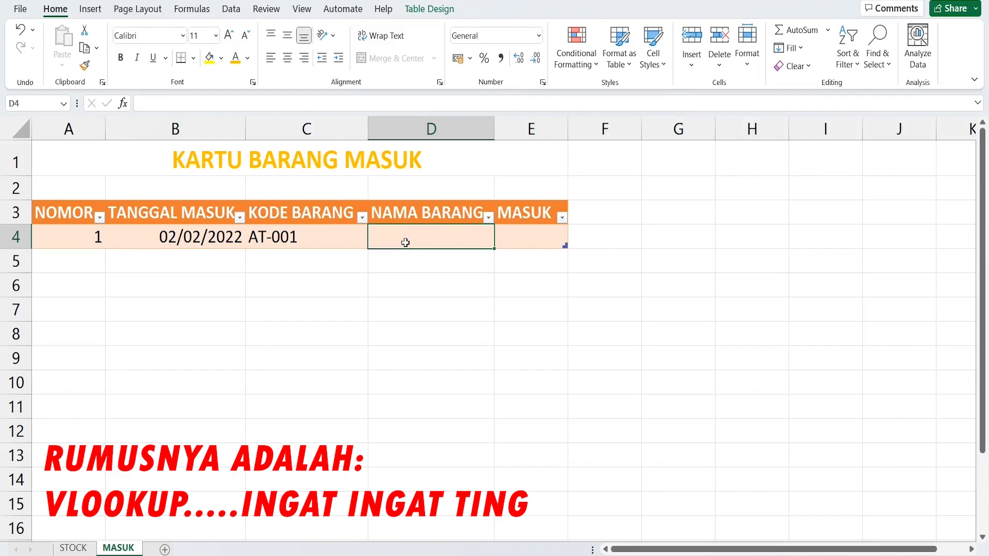
drag(241, 366, 252, 366)
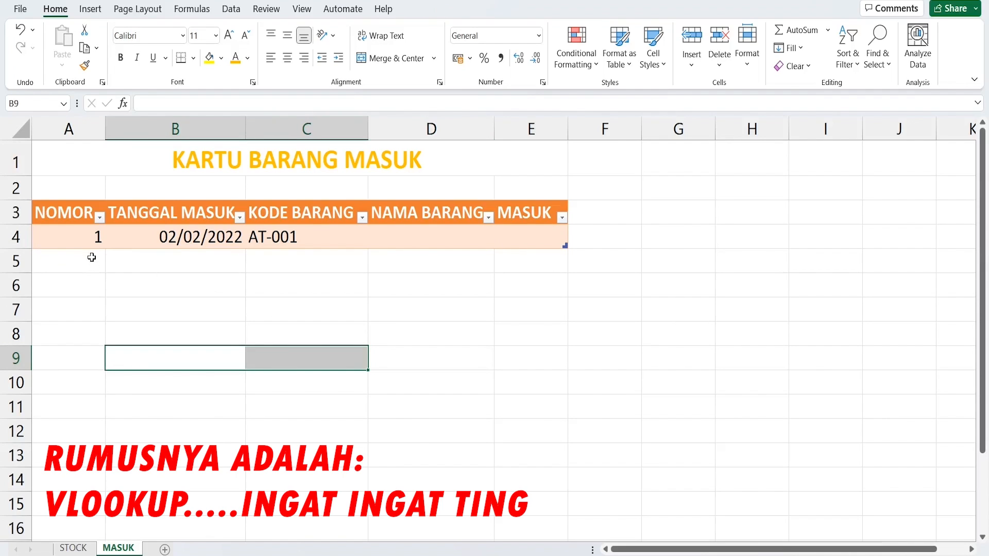
Step: Name the incoming goods table A3:E4 TBLMASUK
drag(91, 218, 546, 234)
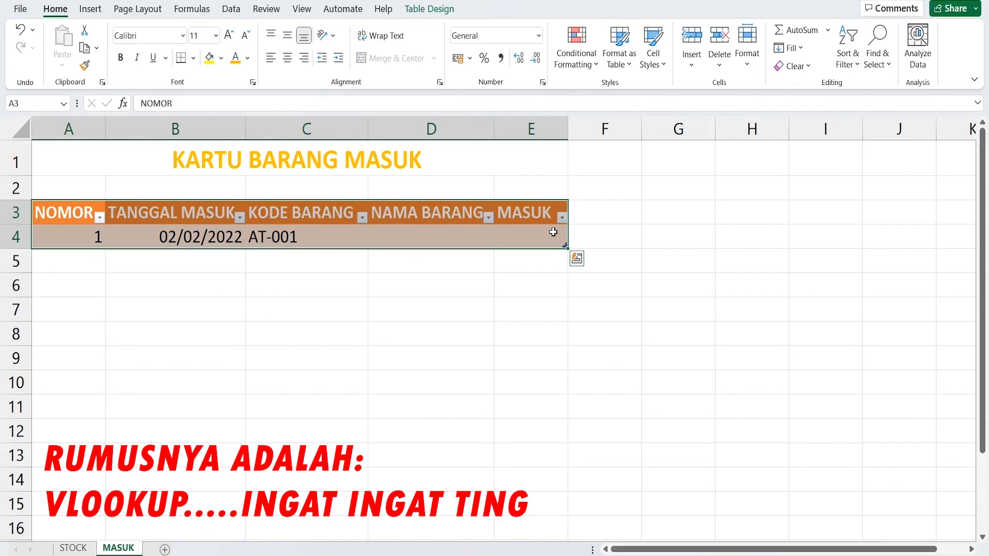
click(439, 11)
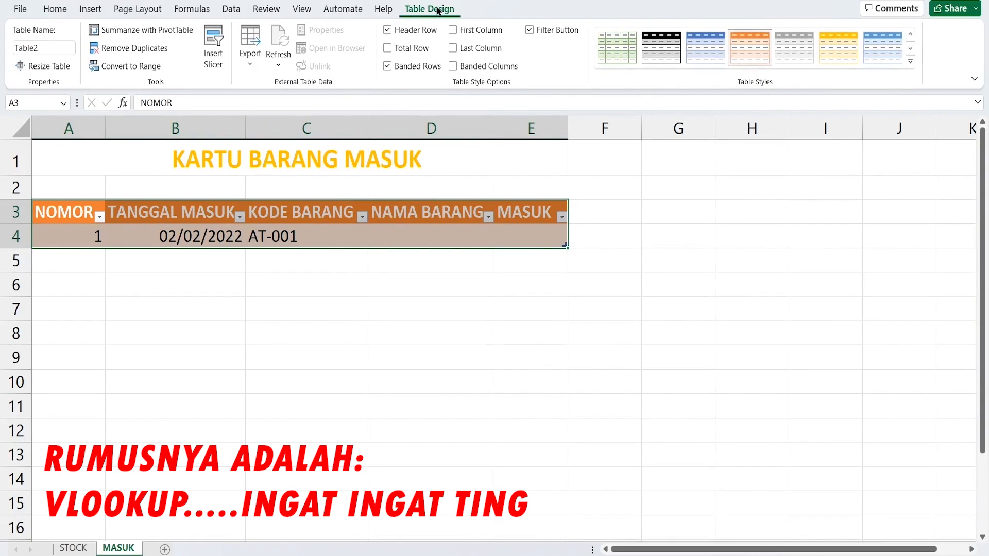
click(41, 47)
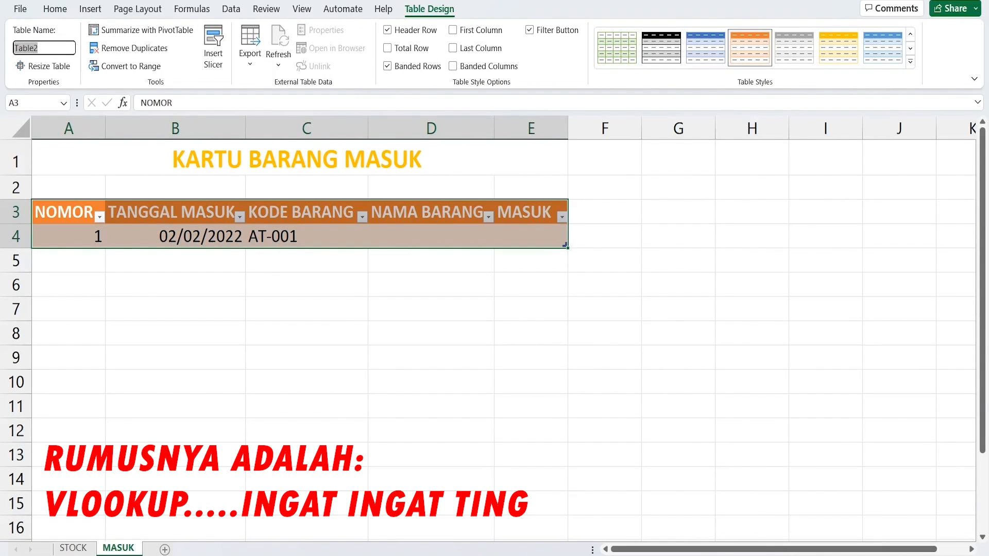
text(TBLMASUK)
key(Return)
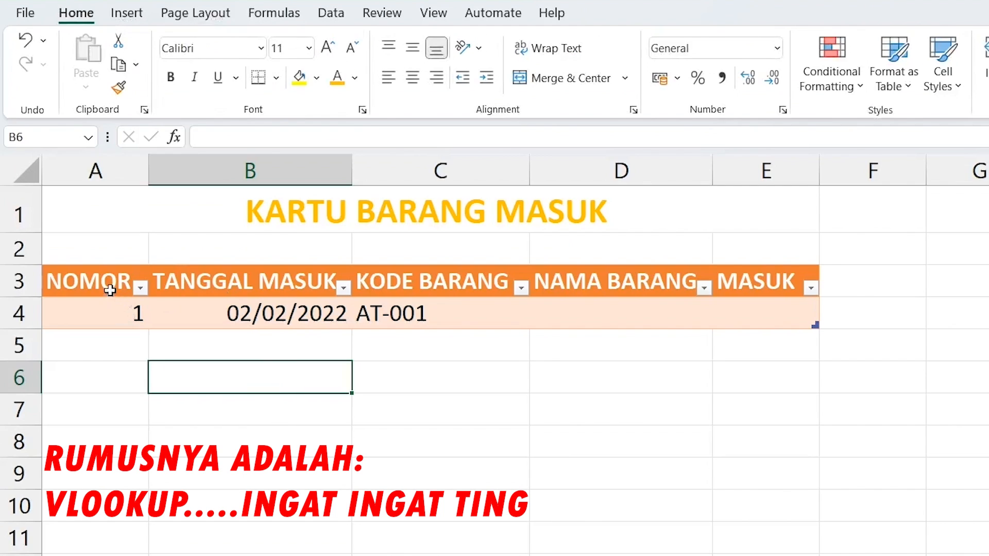
drag(77, 214, 553, 239)
Step: Start a VLOOKUP formula in D4 under NAMA BARANG with the row's KODE BARANG as the lookup value
click(571, 309)
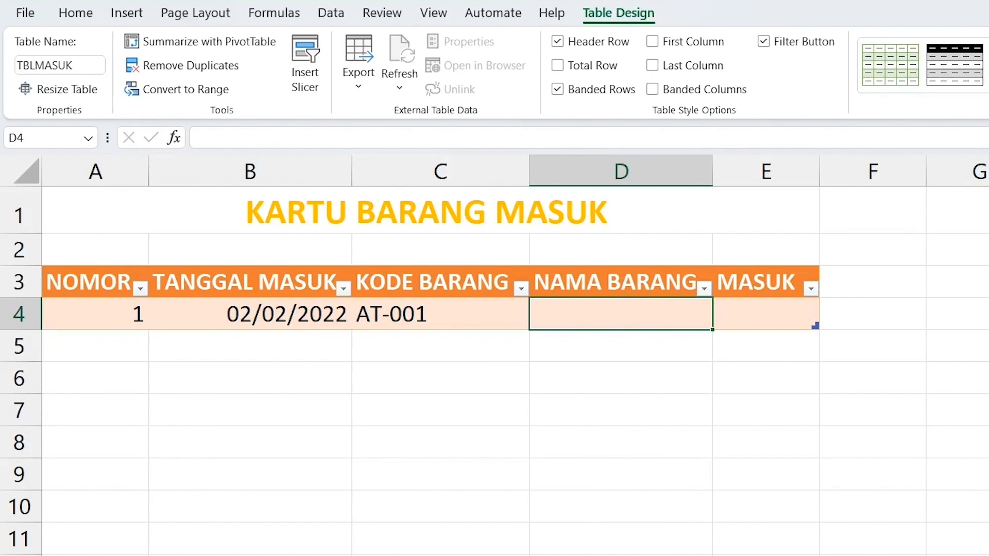
text(=VLOO)
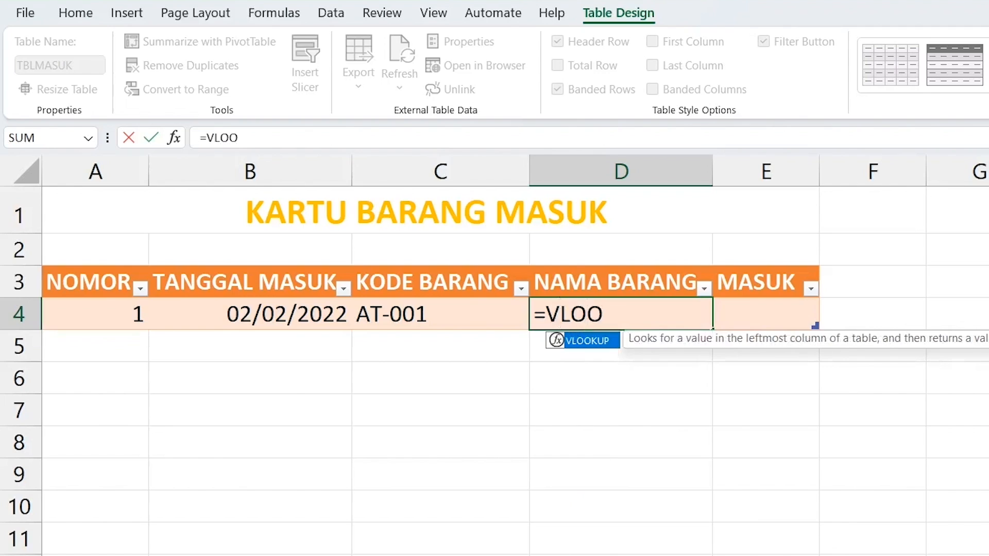
text(KUP()
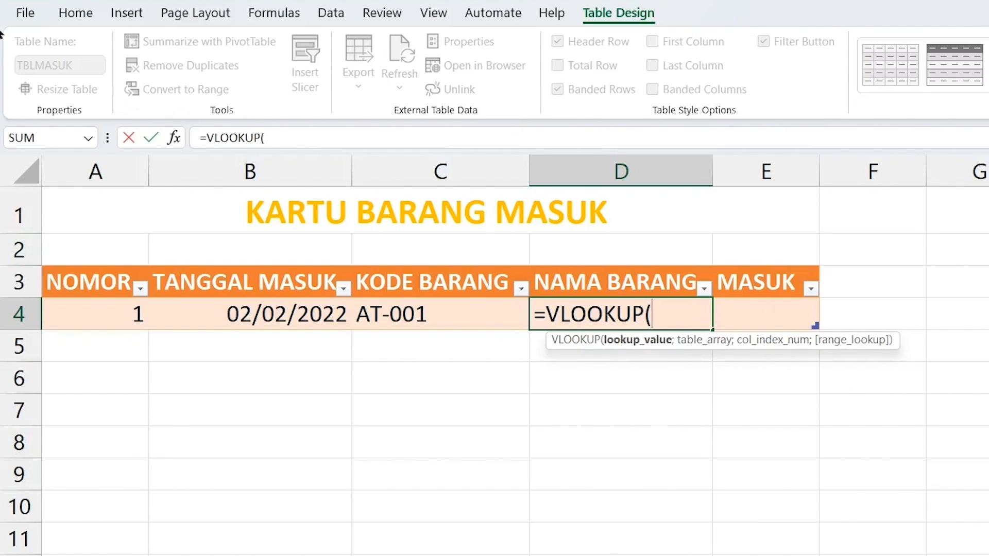
click(423, 315)
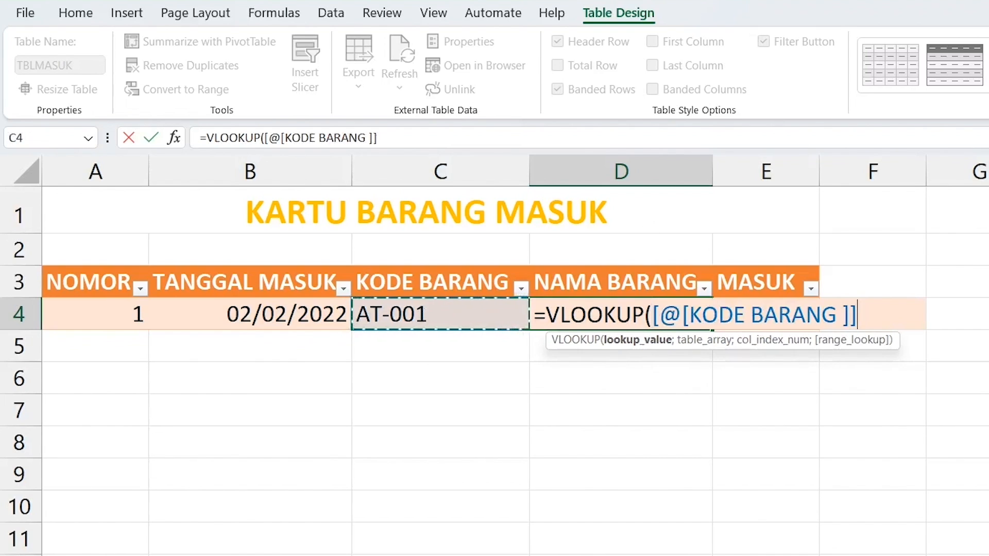
text(;)
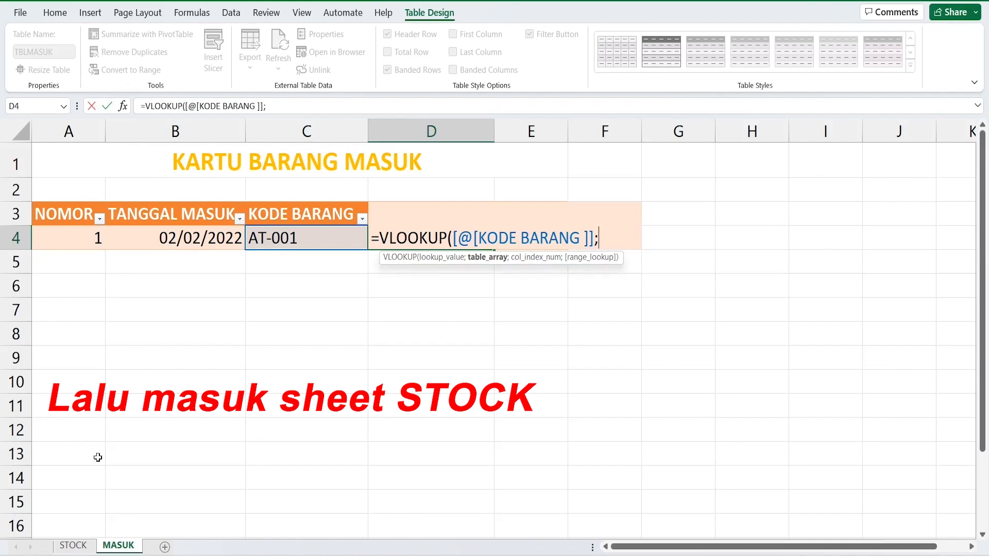
Step: Complete the VLOOKUP with the KODE BARANG to NAMA BARANG columns of TBLSTOCK, column index 2 and FALSE
click(80, 545)
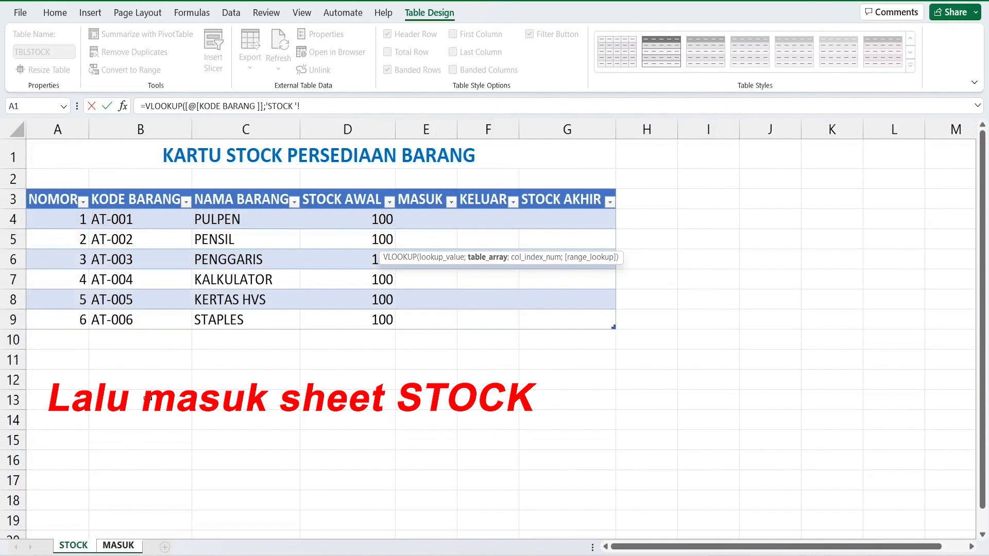
drag(124, 219, 253, 266)
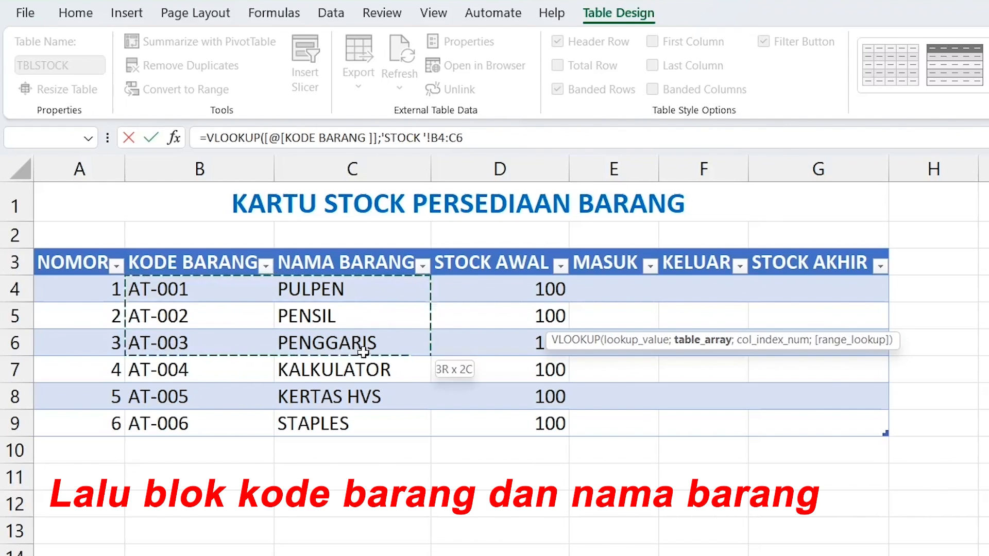
drag(364, 352, 365, 421)
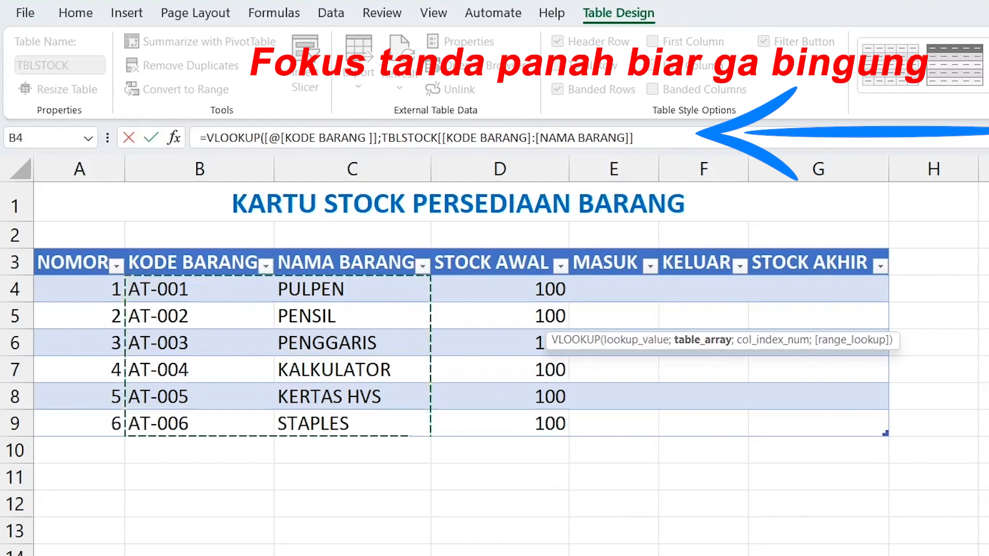
text(;)
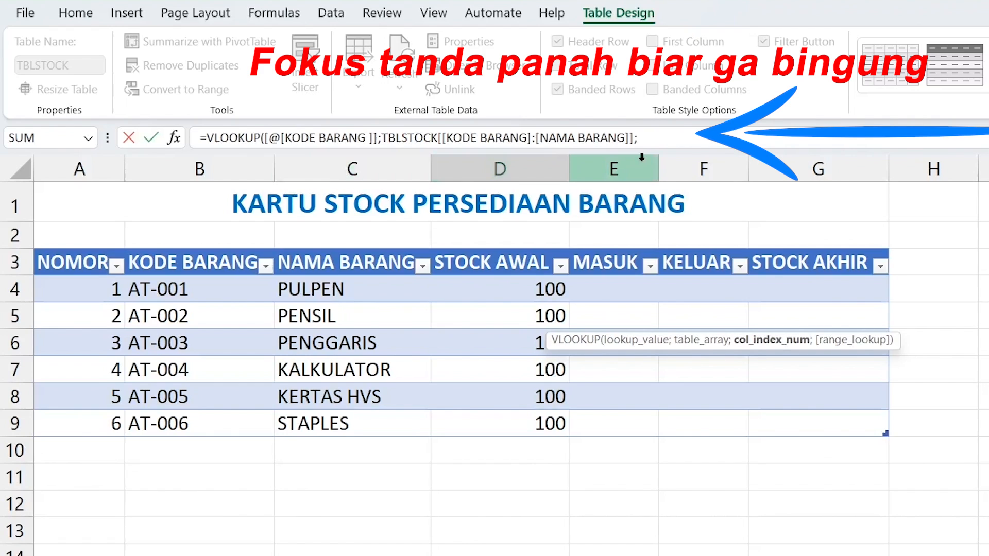
click(652, 137)
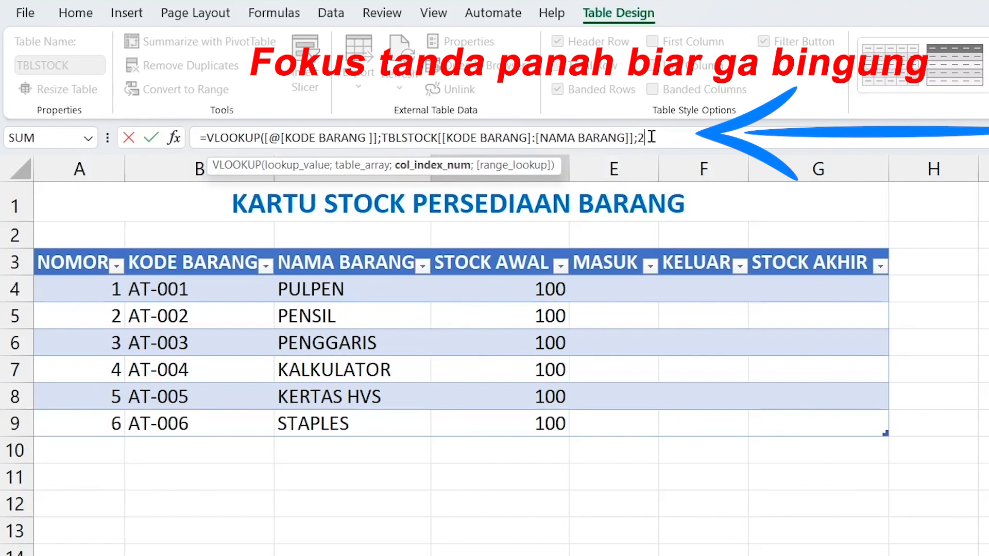
text(;)
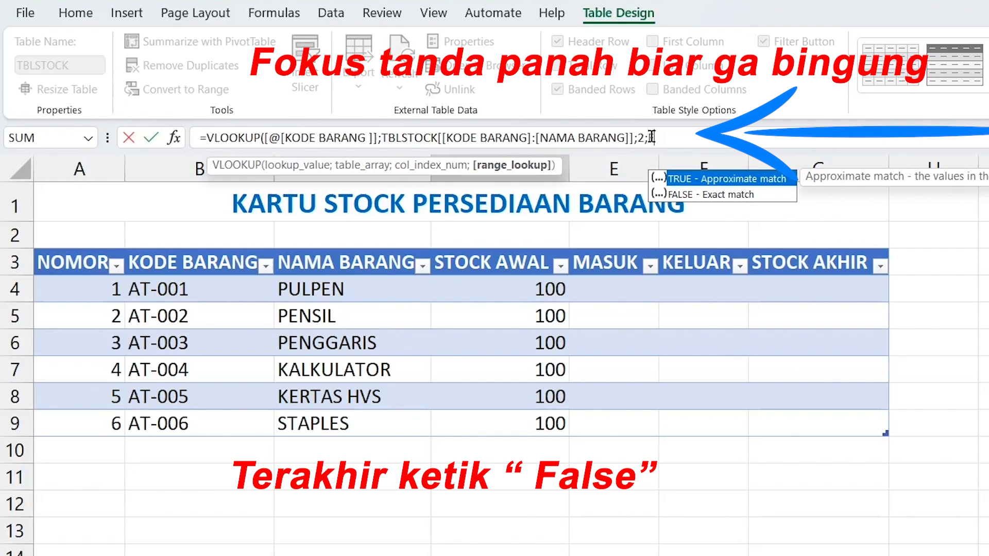
text(FALSE))
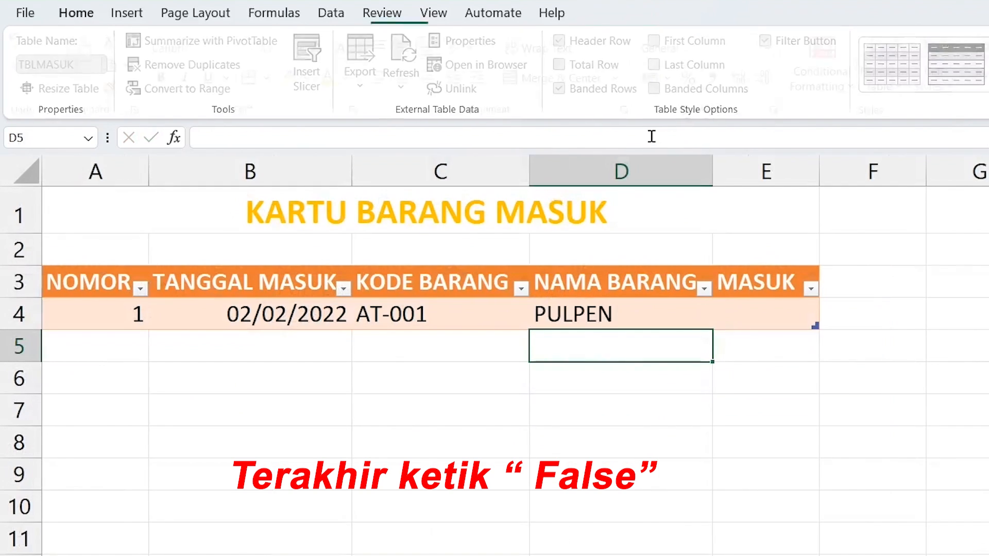
Step: Test the lookup by changing the item code in C4 of the MASUK sheet to AT-004, the fourth item in STOCK
click(420, 309)
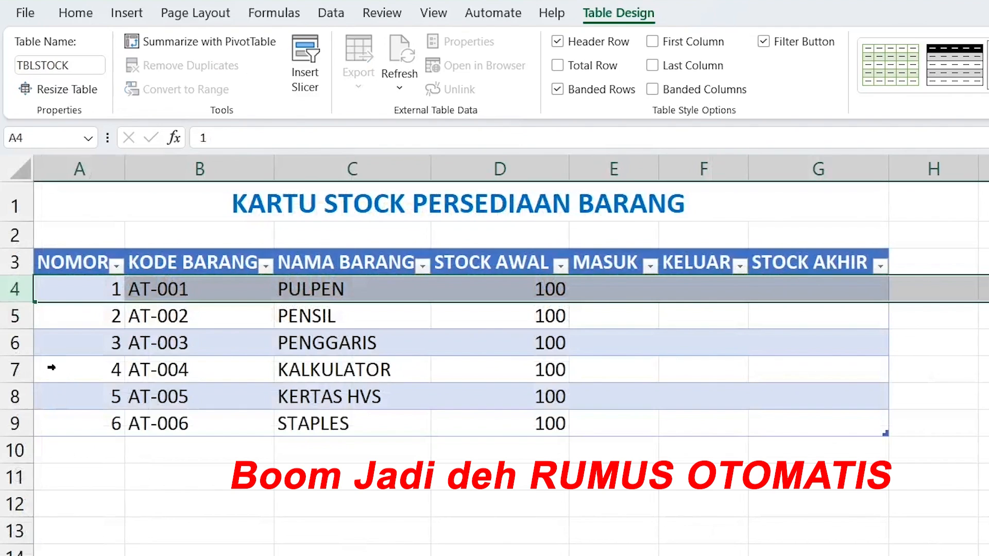
click(16, 370)
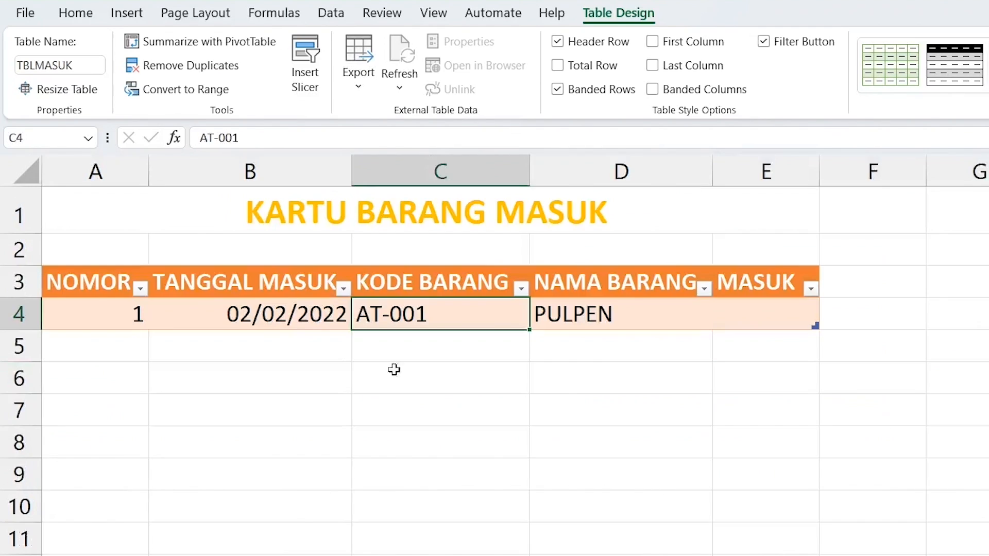
double_click(433, 317)
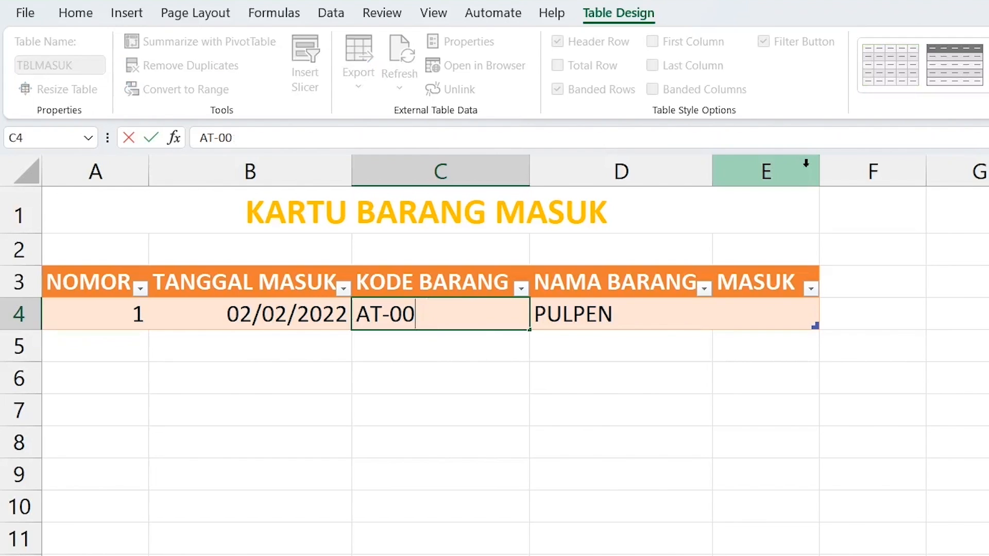
text(4)
key(Return)
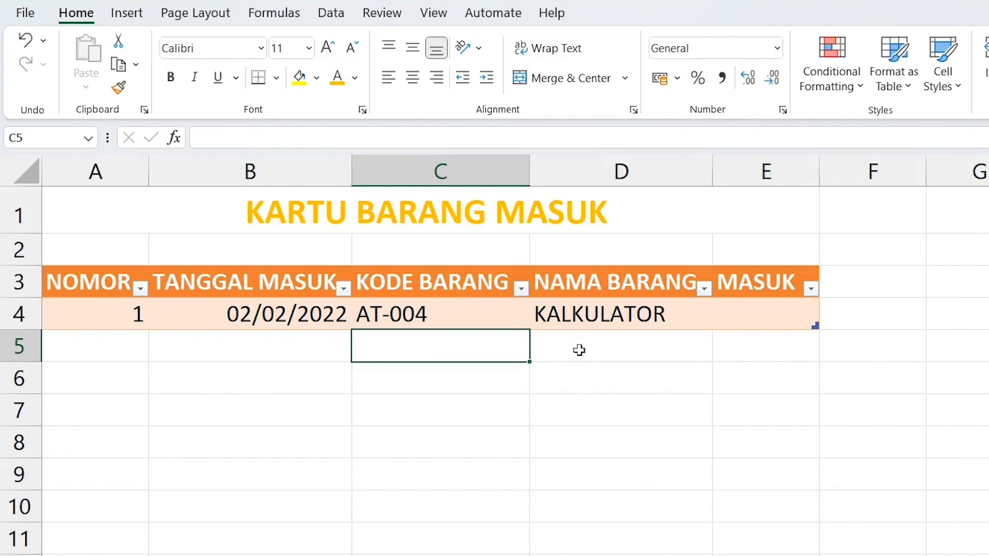
Step: Change the item code in C4 to AT-001 and enter a MASUK quantity of 10 in E4
click(566, 313)
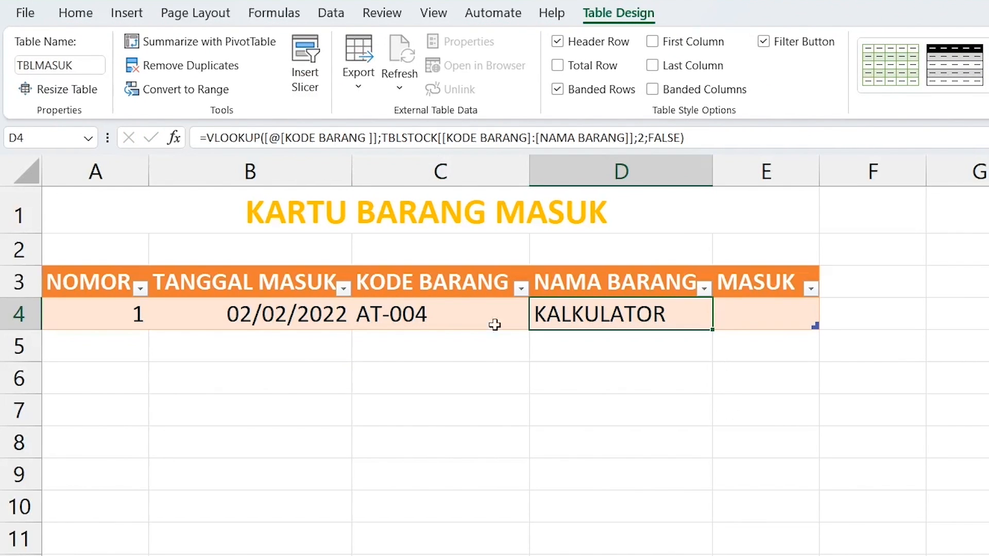
double_click(448, 313)
key(BackSpace)
text(1)
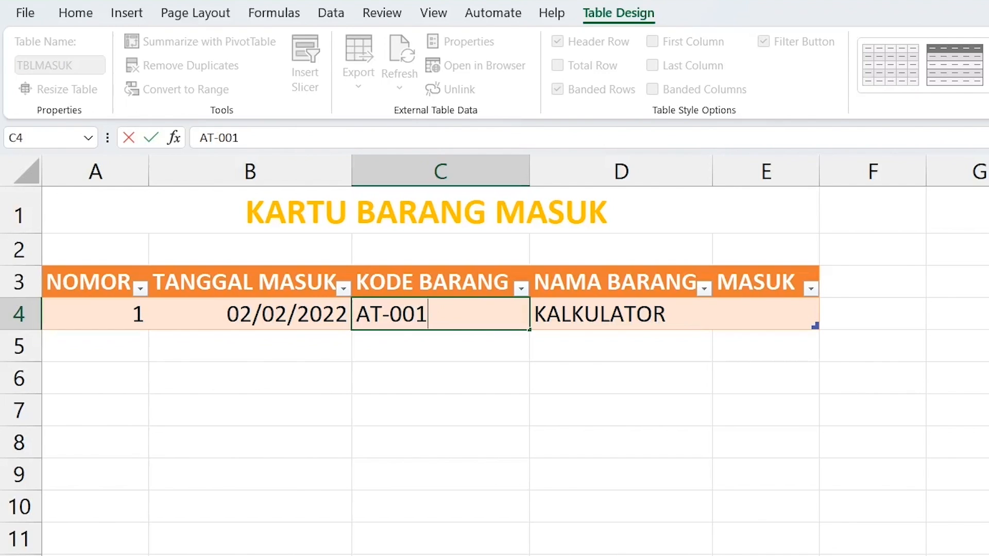
key(Return)
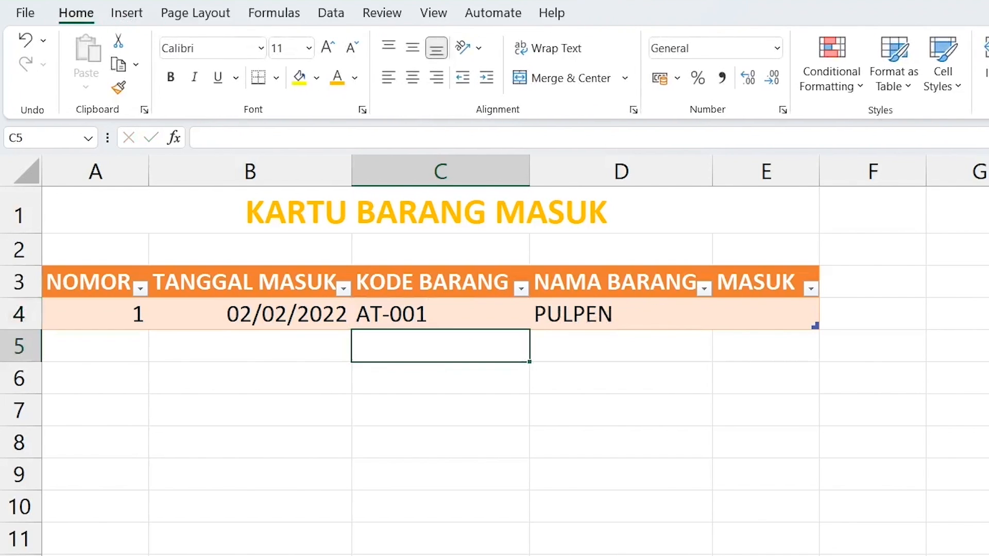
click(763, 311)
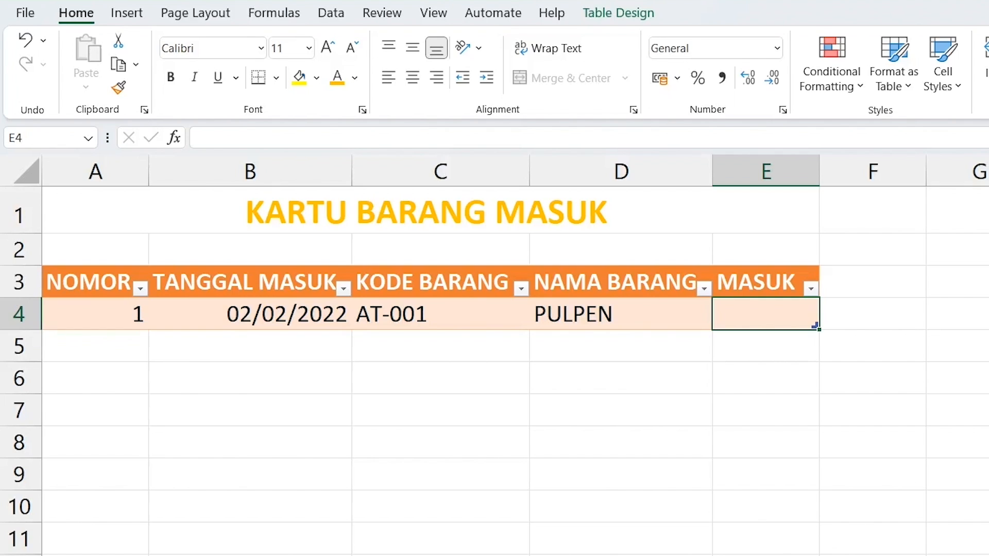
text(10)
key(Return)
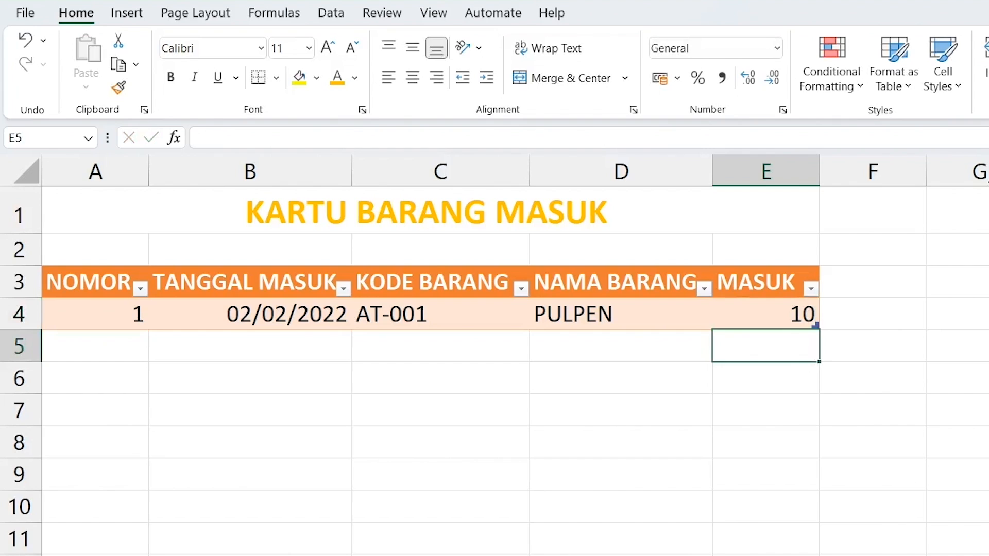
Step: Add a second incoming record in row 5 with NOMOR 2 and TANGGAL MASUK 03/02/2022
click(95, 350)
text(2)
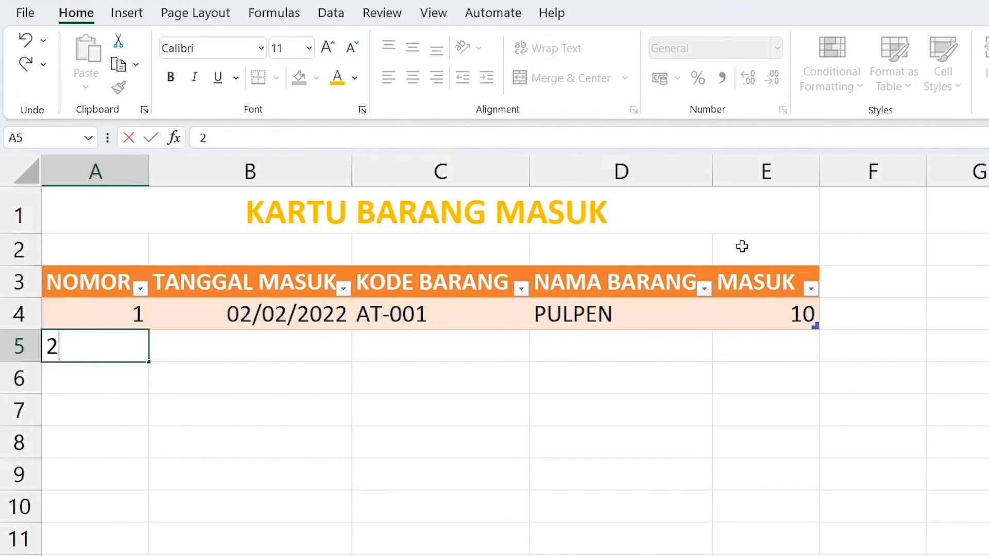
key(Tab)
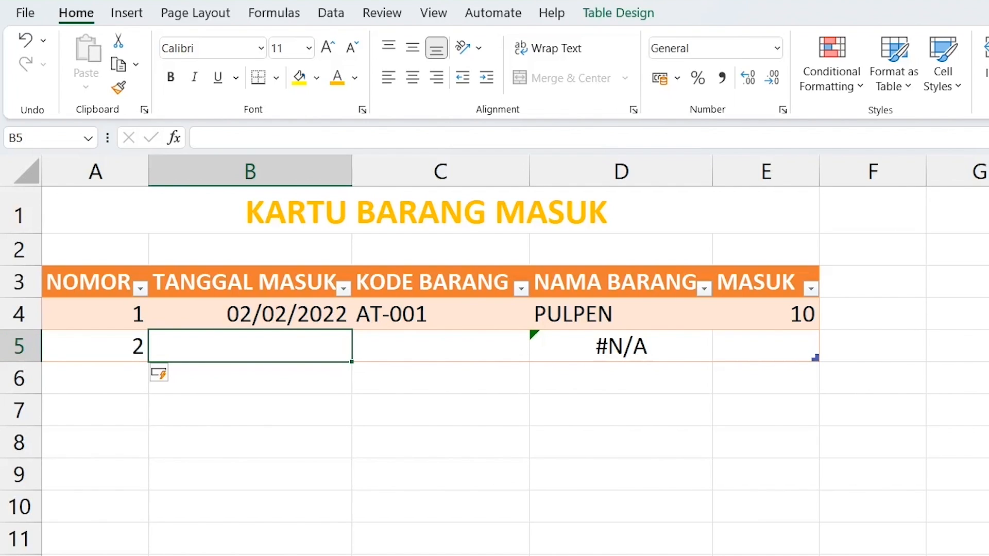
text(03/02)
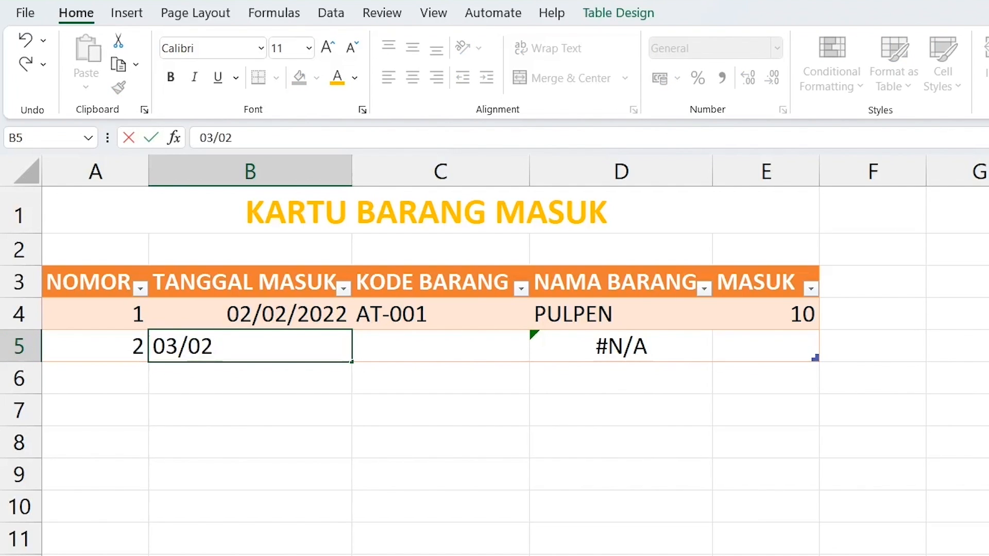
text(/2022)
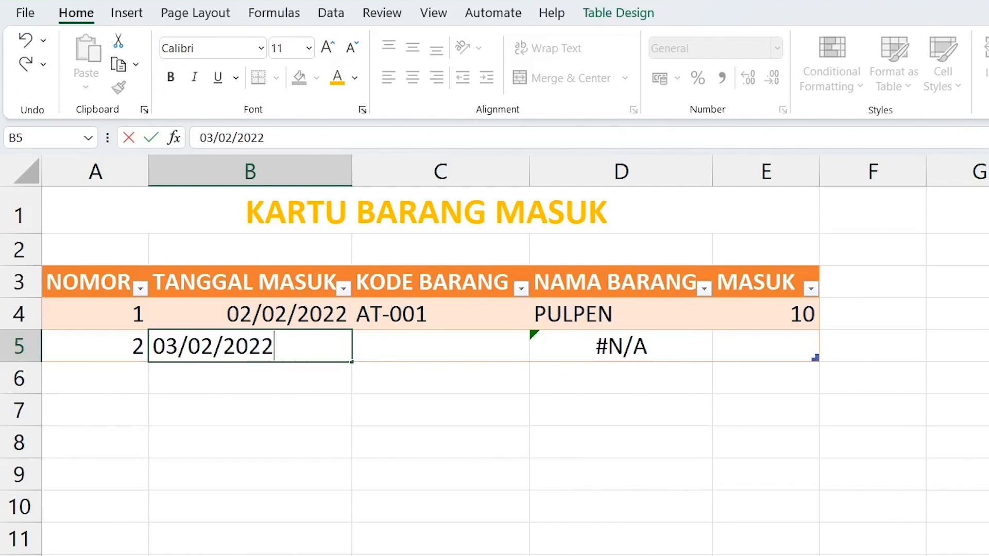
key(Tab)
Step: Complete the row 5 record with KODE BARANG AT-002 and a MASUK quantity of 5
text(AT-)
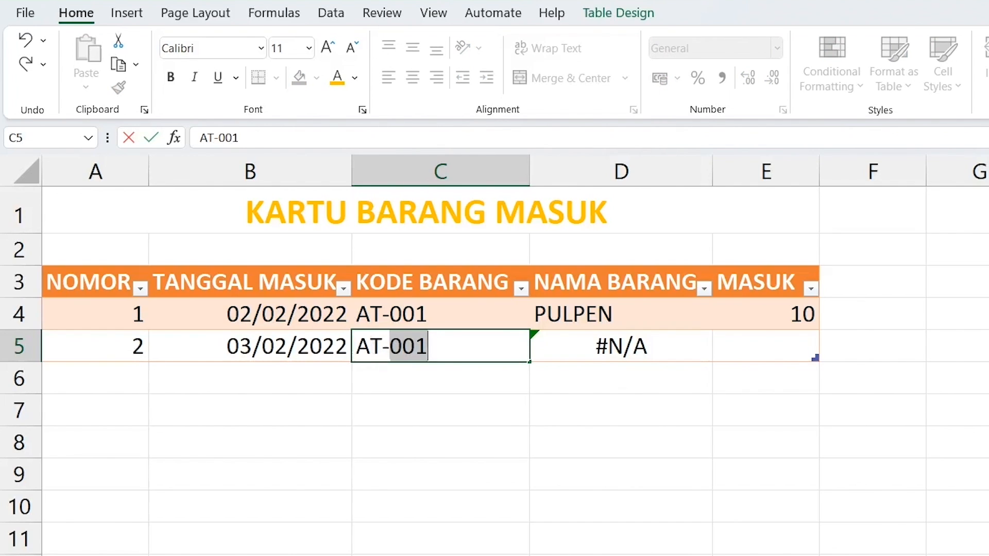
text(002)
key(Tab)
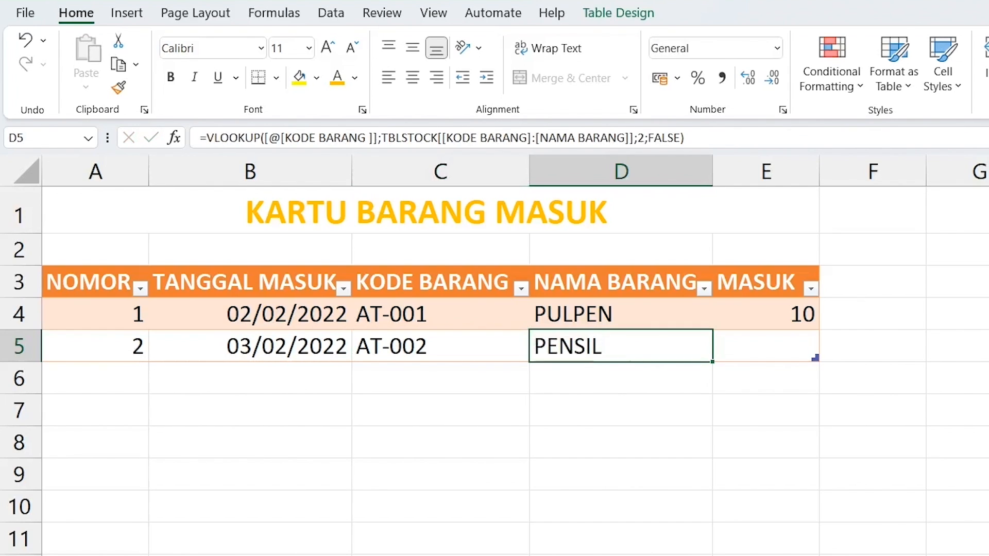
key(Tab)
text(5)
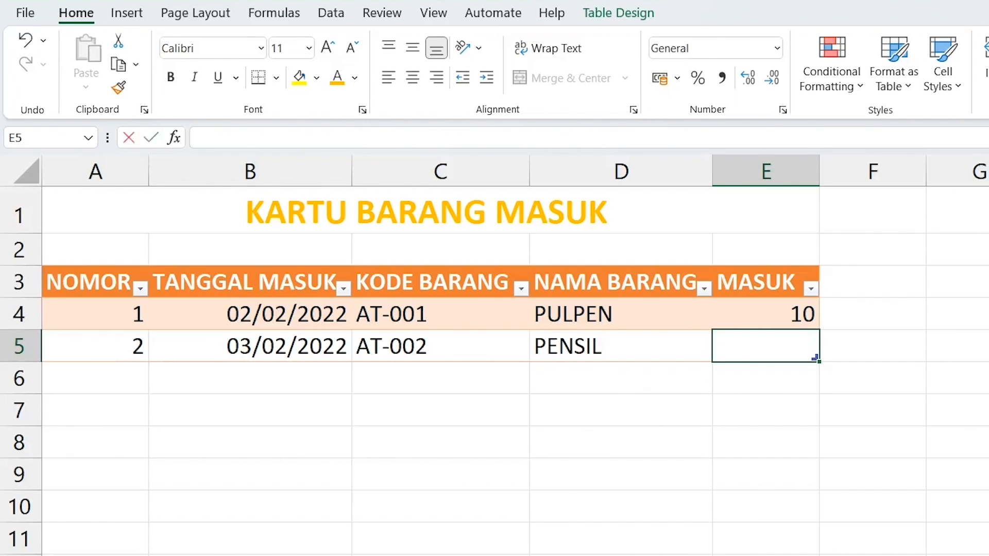
key(Return)
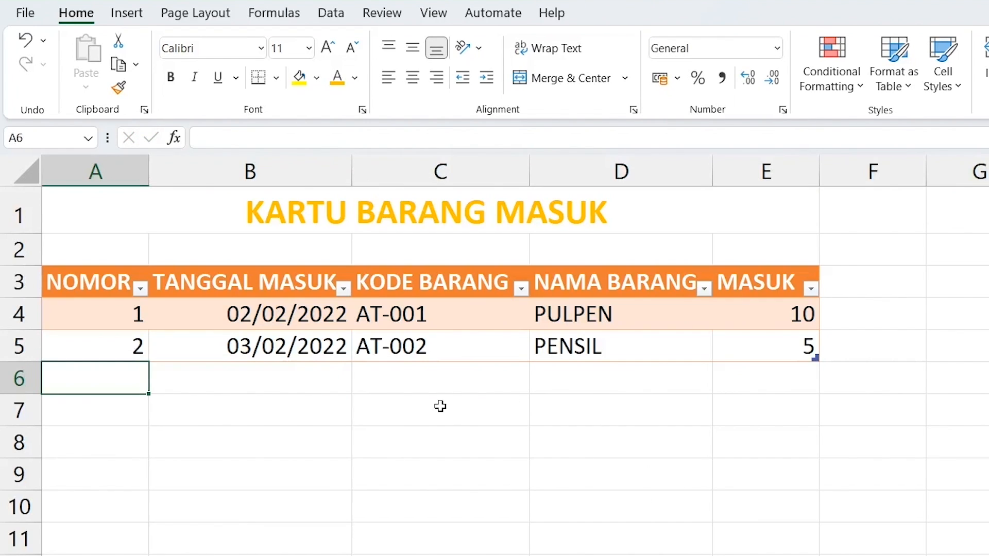
click(440, 404)
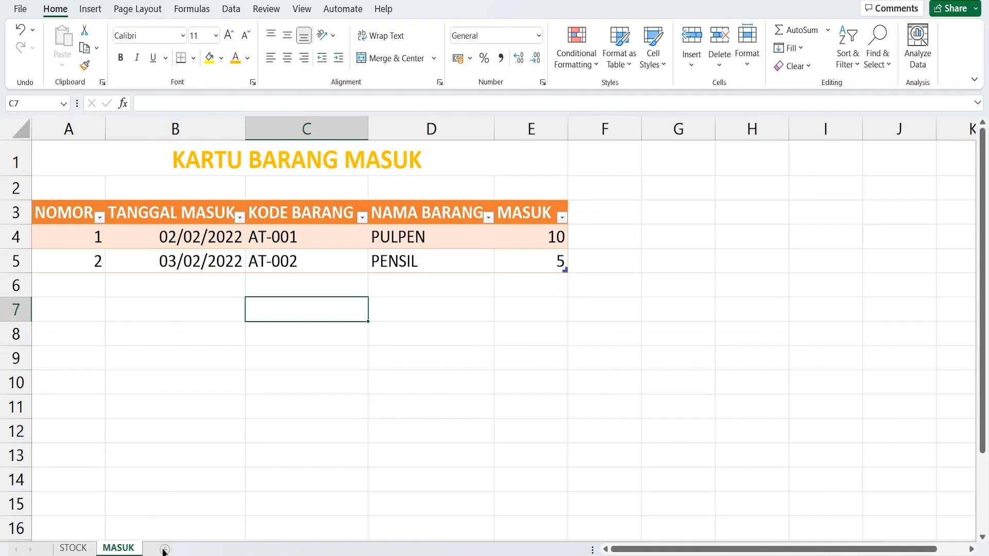
Step: Add a new sheet after MASUK and name it KELUAR
click(162, 549)
right_click(163, 550)
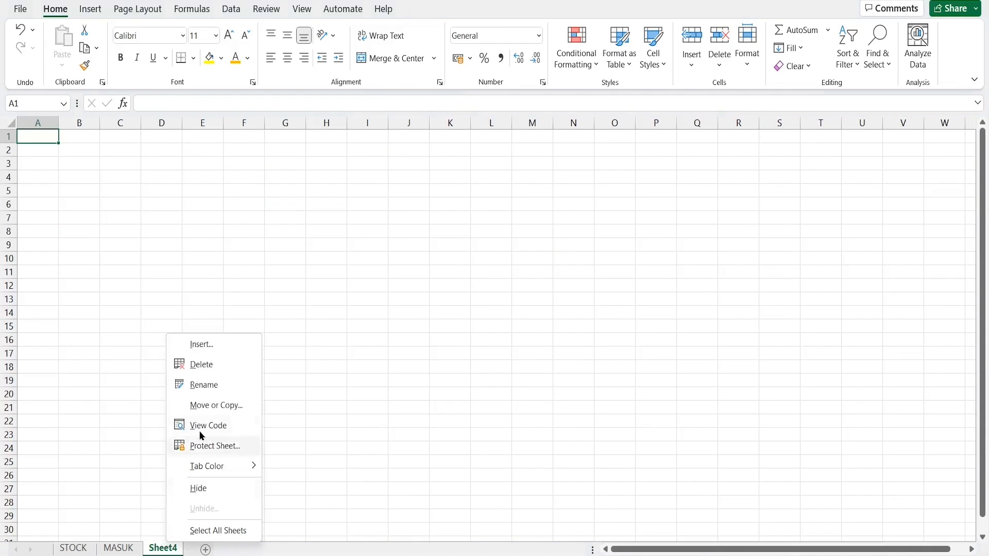
click(205, 384)
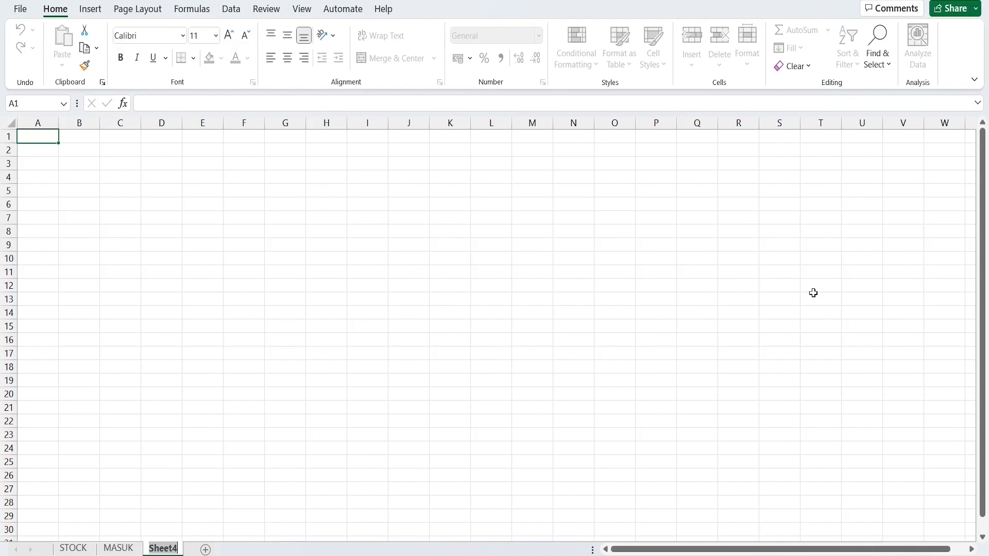
text(KELUAR)
key(Return)
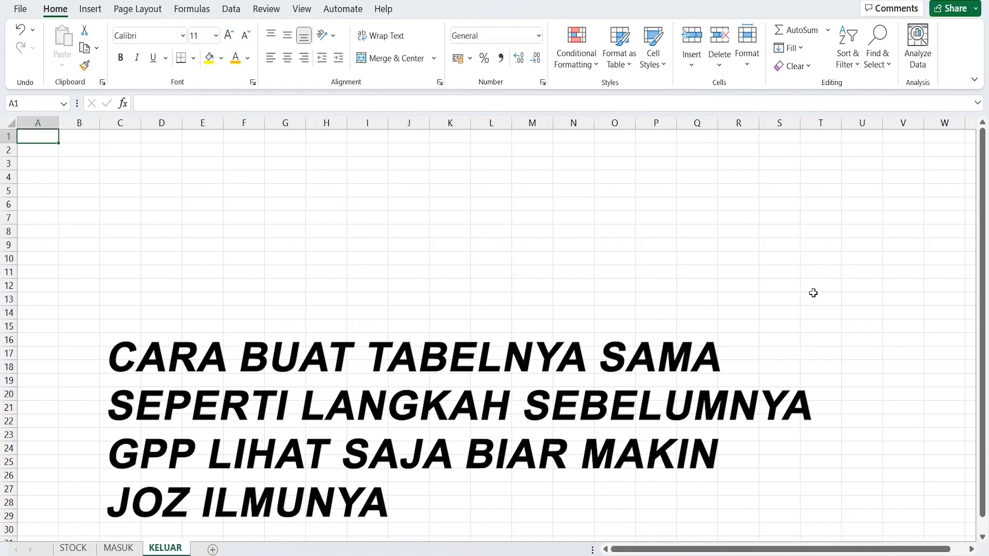
Step: Enter the title KARTU BARANG KELUAR in cell A1 of the KELUAR sheet
scroll(488, 329, up, 3)
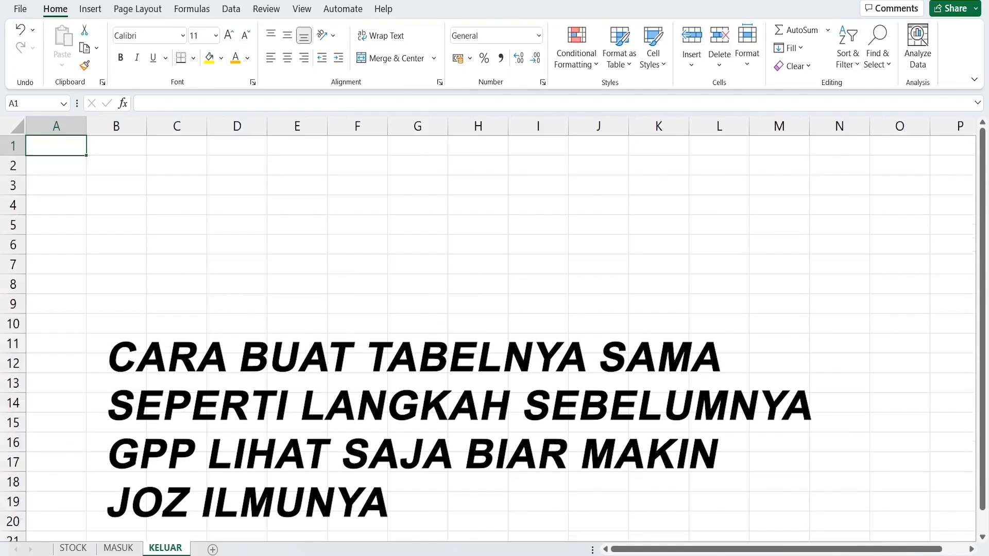
scroll(488, 330, up, 1)
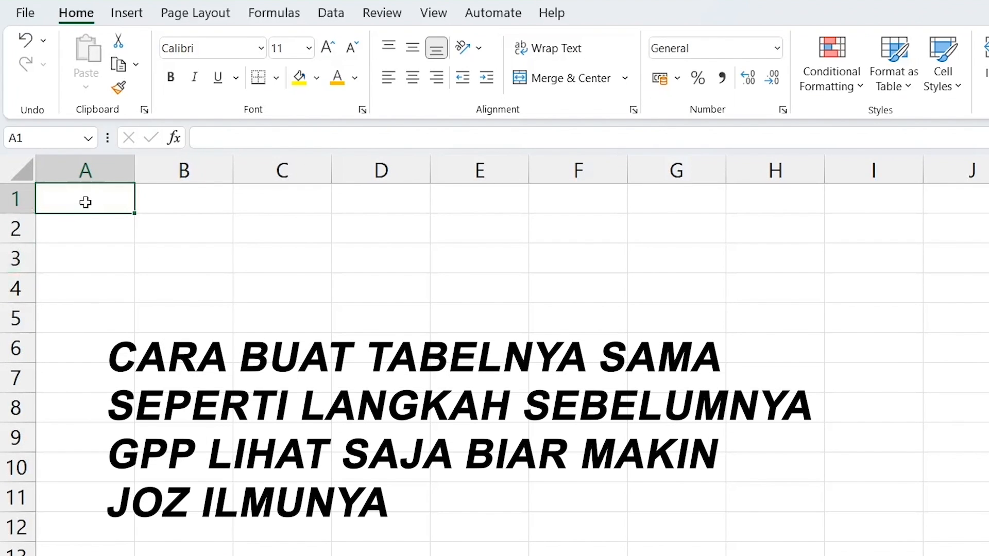
text(KARTU )
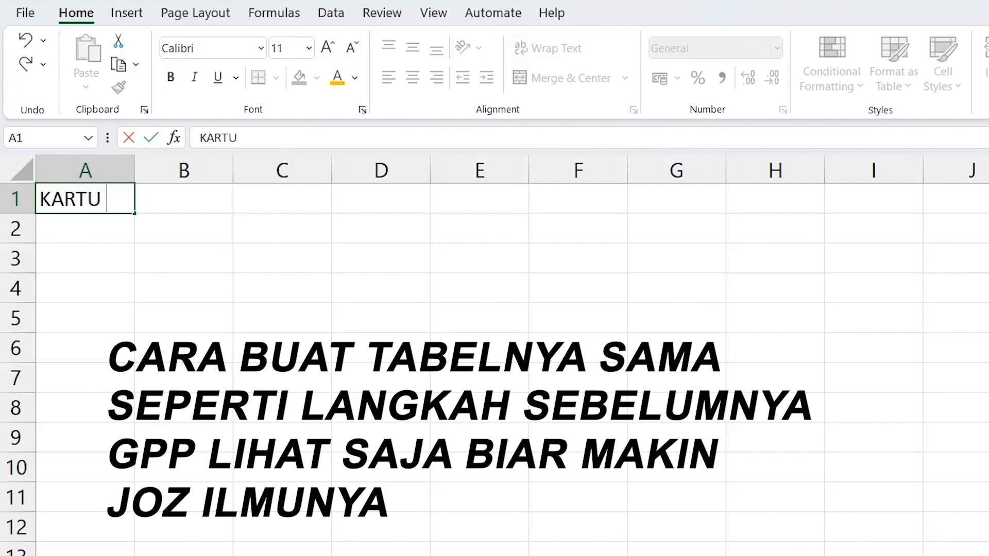
text(BARANG)
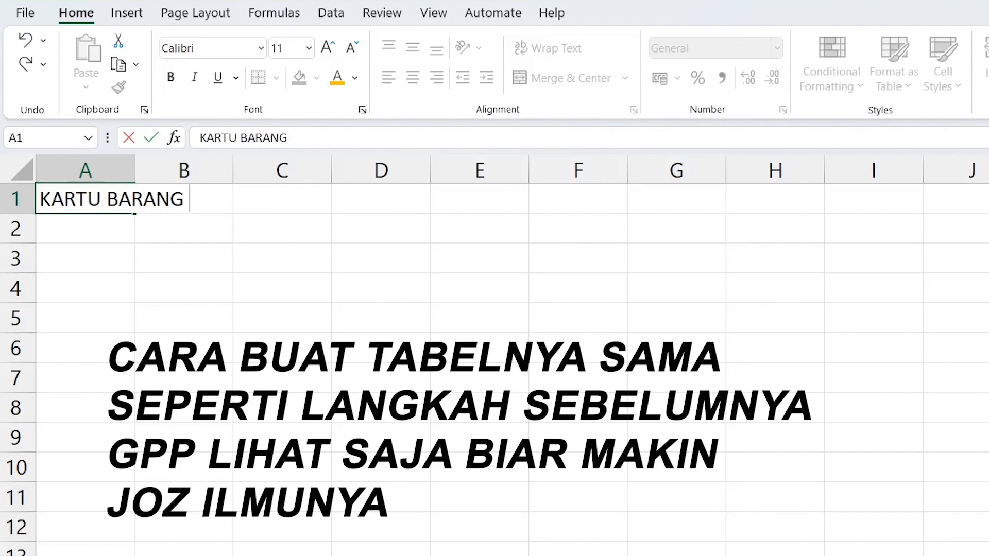
text( KELUAR)
key(Return)
key(Return)
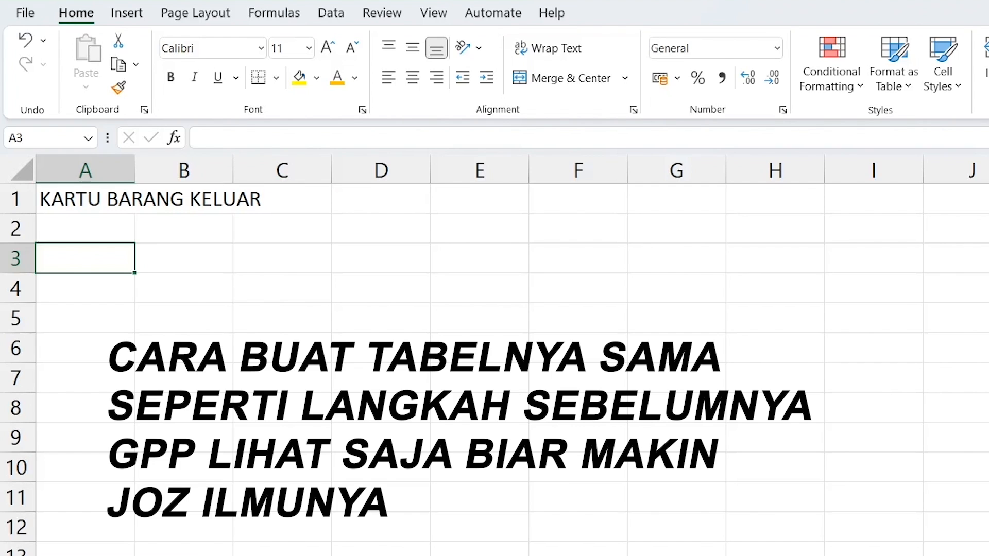
Step: Enter the column headers NOMOR in A3 and TANGGAL KELUAR in B3
text(NOMOR)
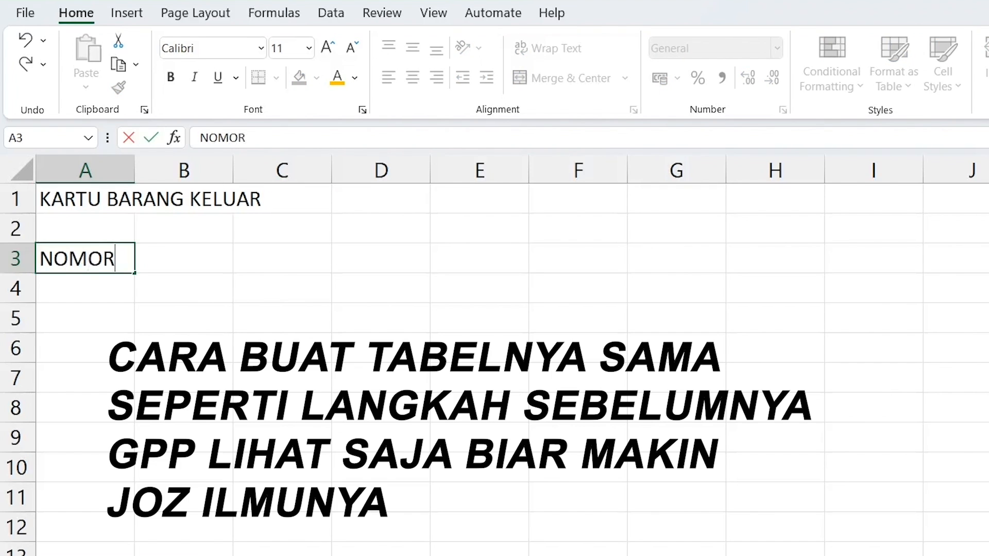
key(Tab)
text(TANGGA)
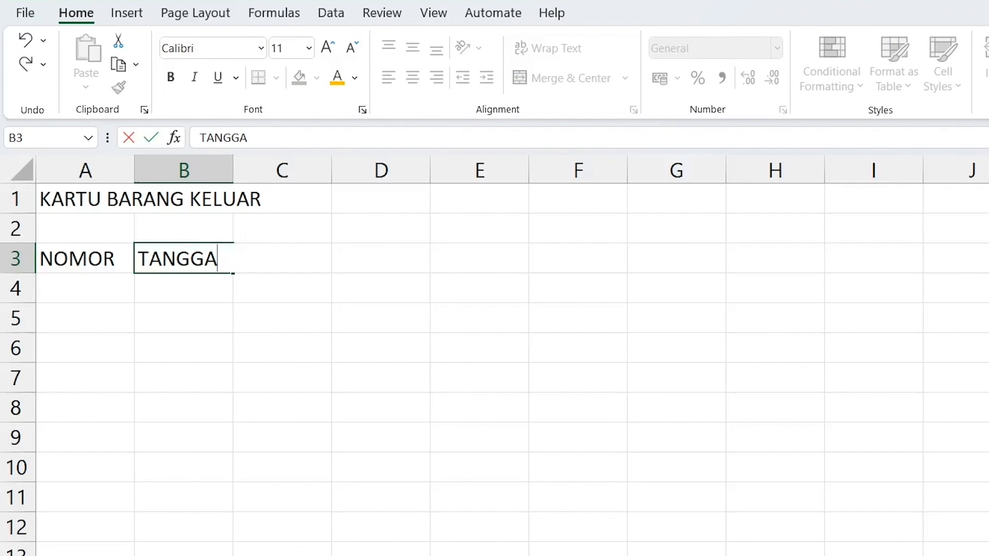
text(; KELUAR)
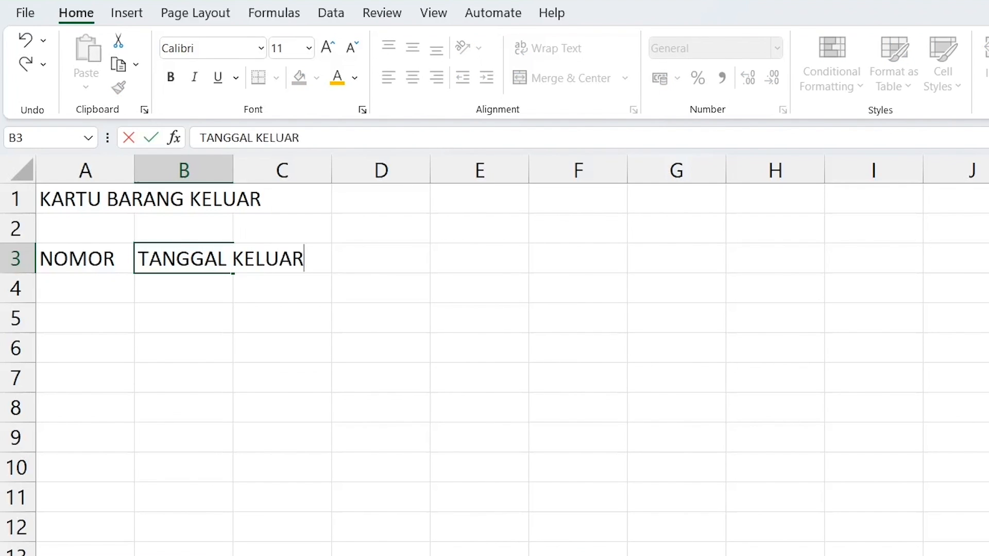
key(Tab)
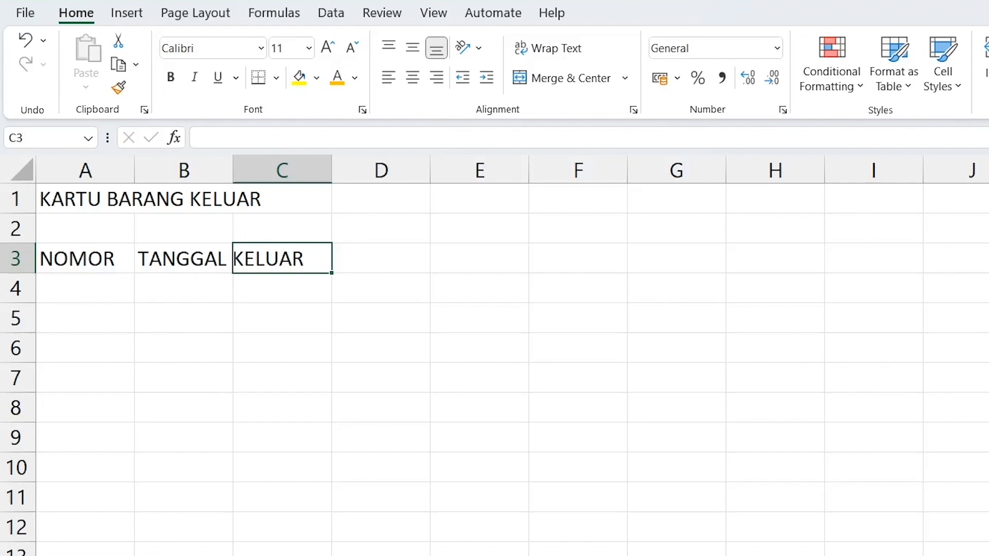
Step: Enter the remaining headers KODE BARANG, NAMA BARANG and KELUAR in C3:E3
text(KODE B)
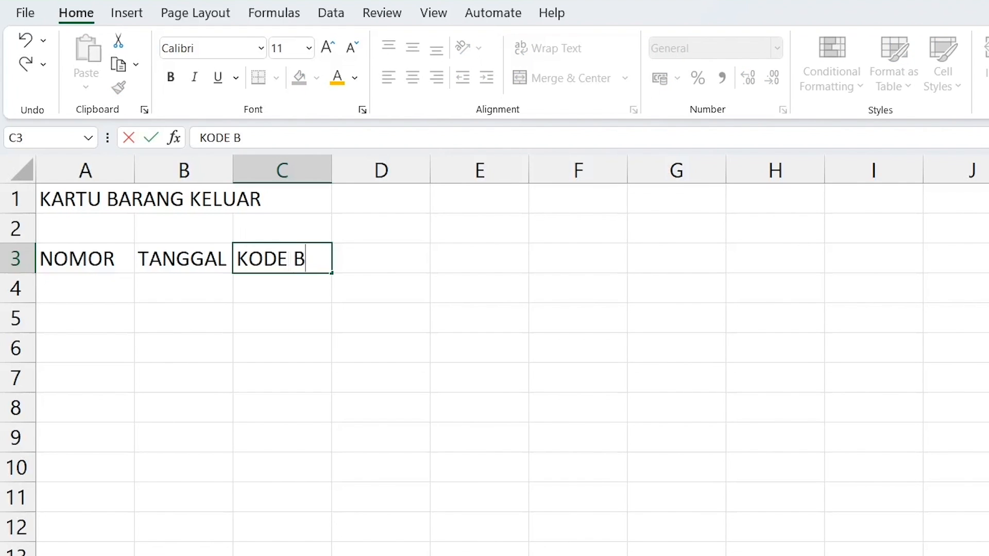
text(ARANG)
key(Tab)
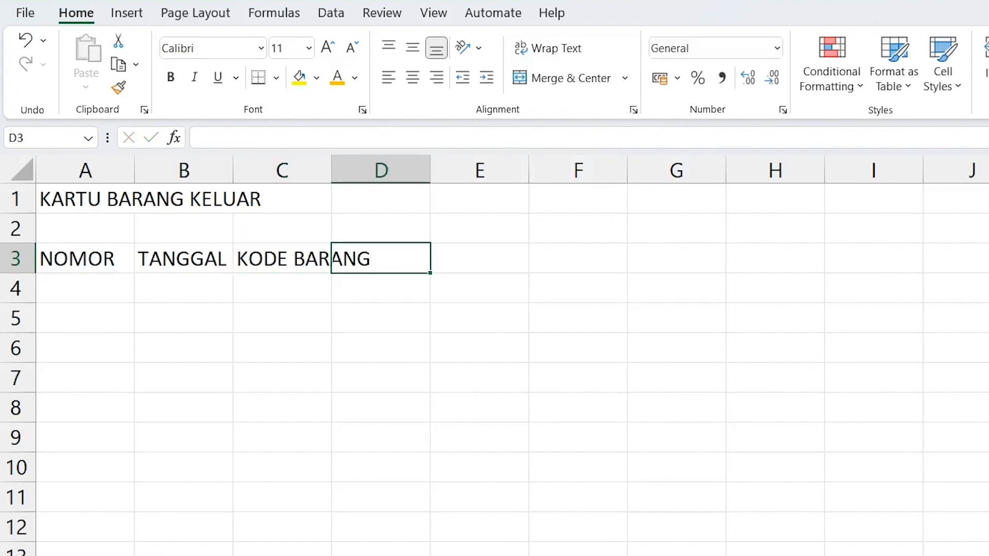
text(NAMA)
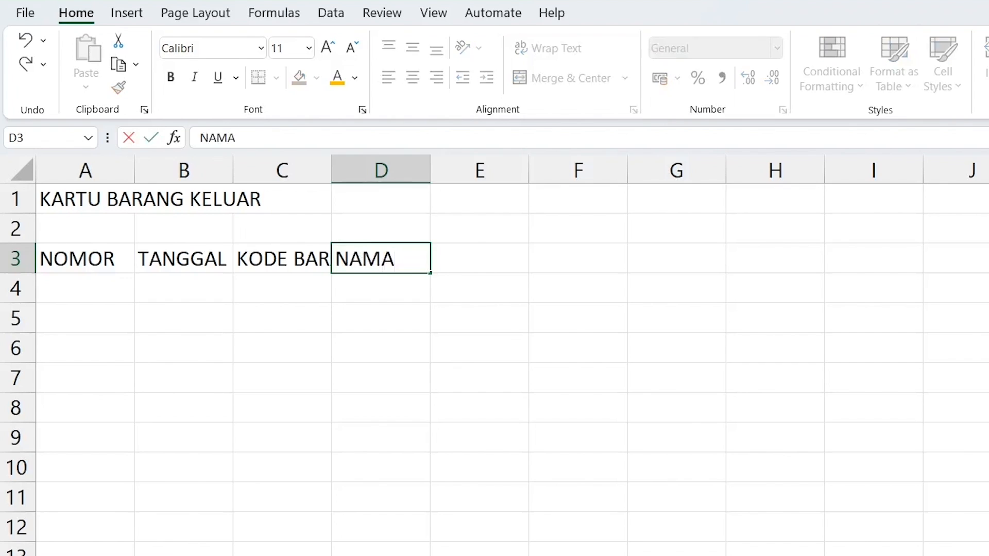
text( BARANG)
key(Tab)
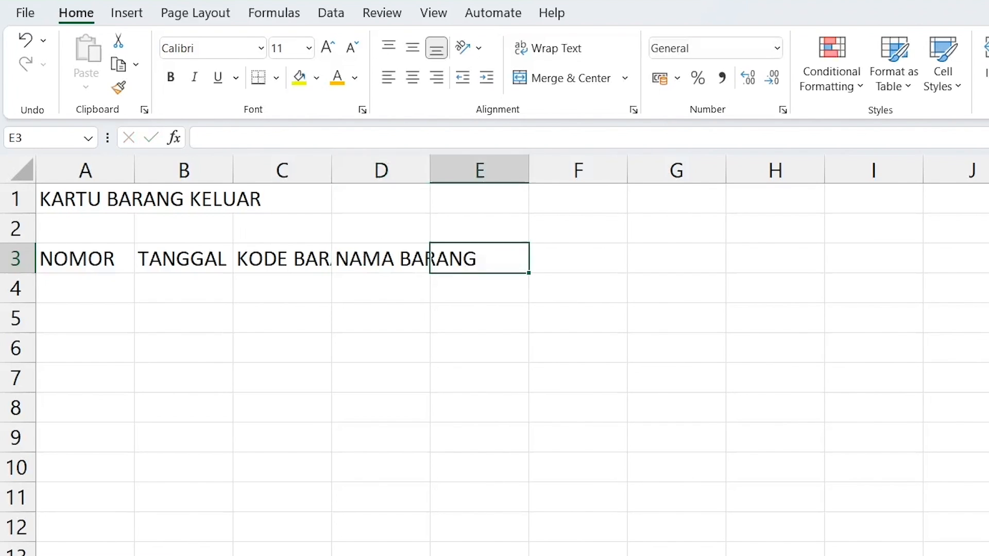
text(KELUAR)
key(Return)
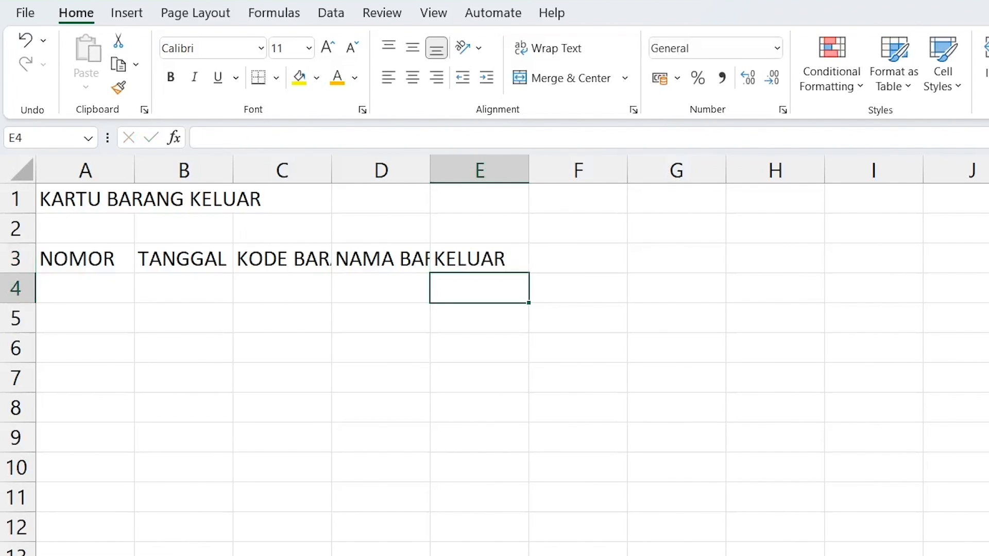
Step: Create a table with headers from the range A3:E3 on the KELUAR sheet
drag(84, 256, 466, 257)
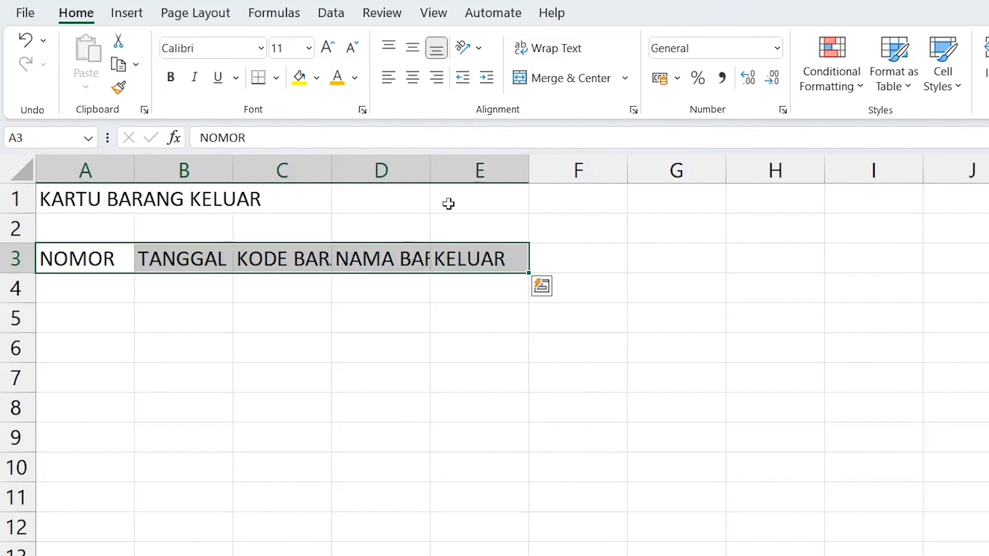
click(130, 14)
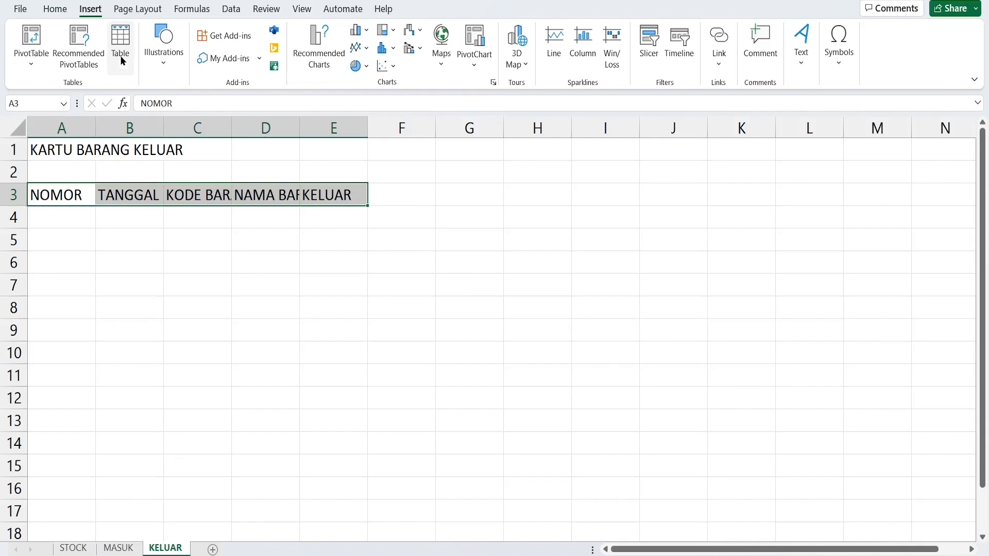
click(162, 98)
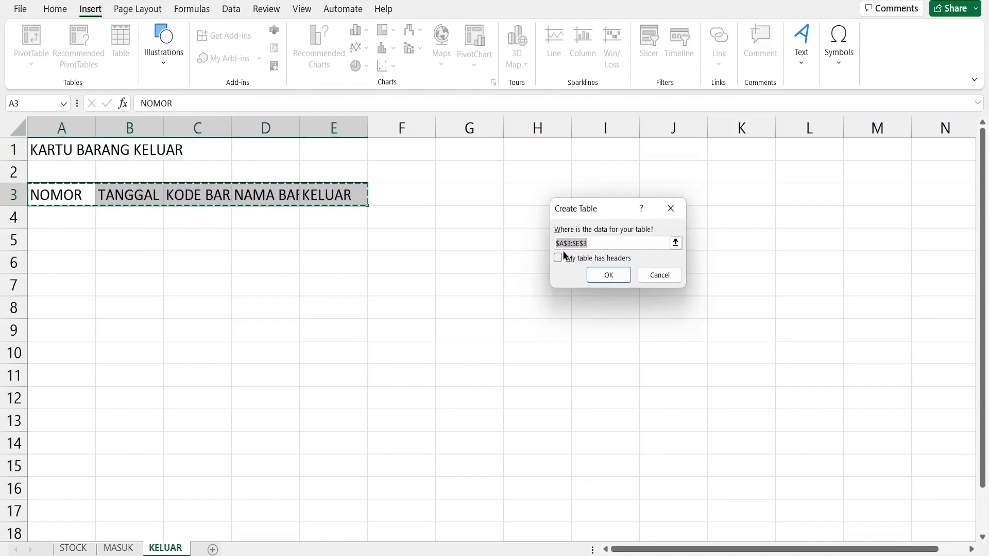
drag(579, 211, 618, 179)
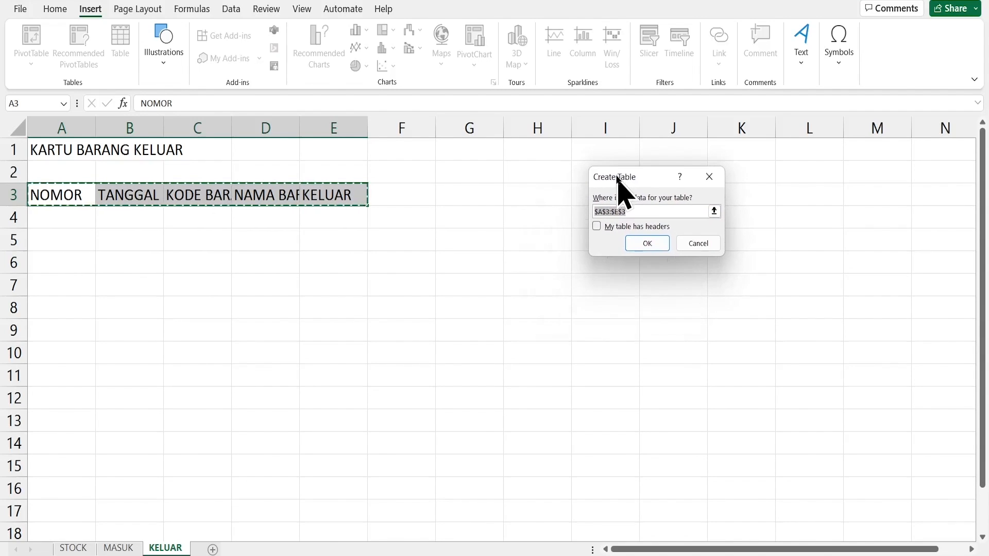
click(597, 225)
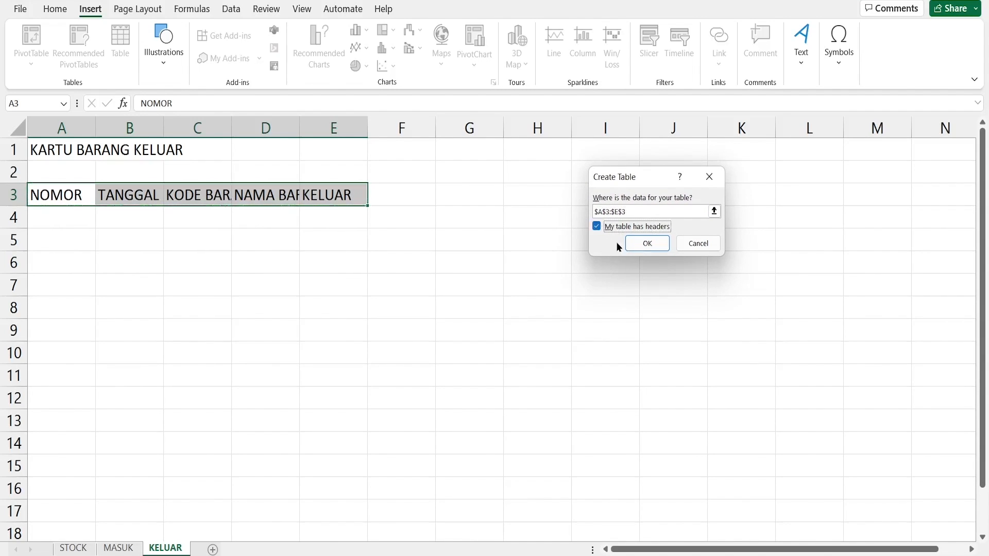
click(646, 242)
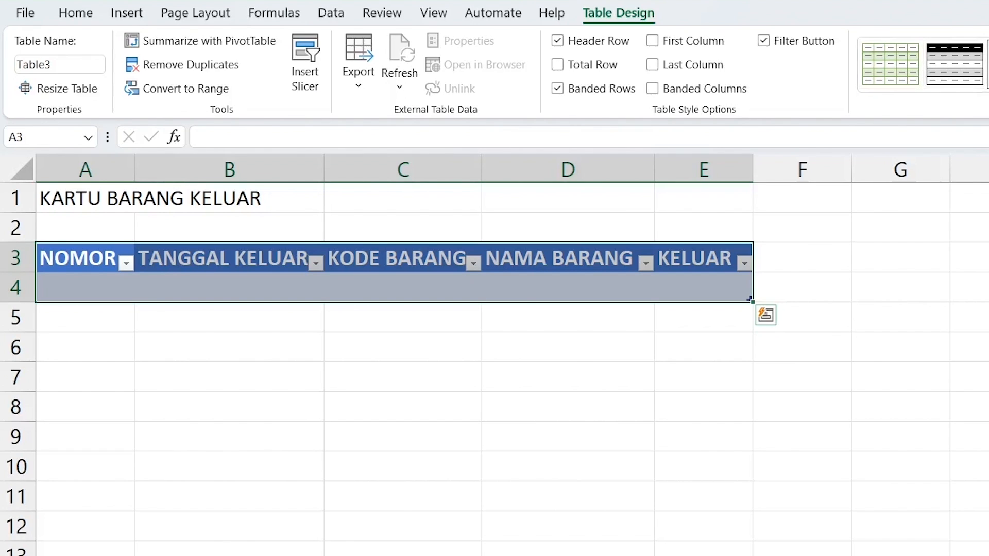
Step: Apply the light table style with a solid green header row and plain rows to the KELUAR table
click(907, 58)
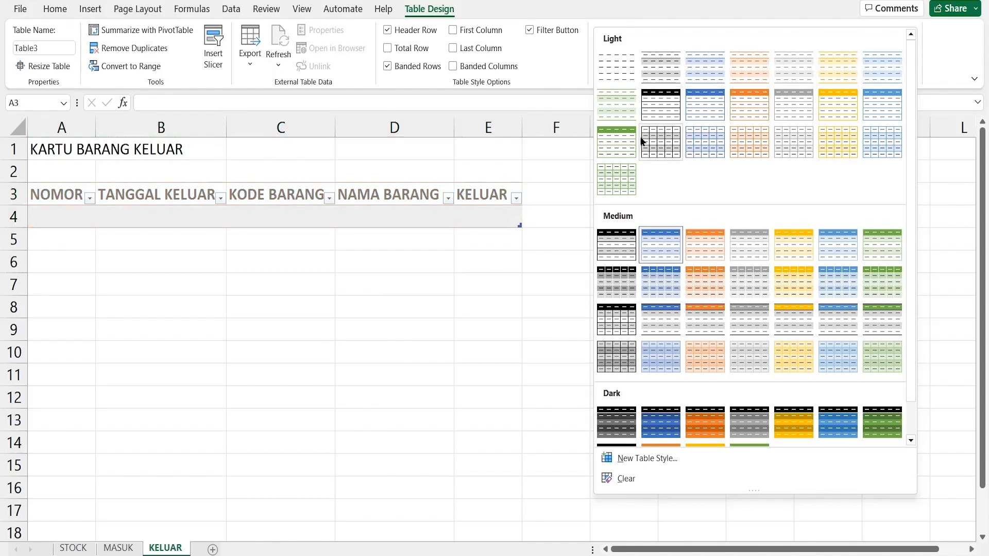
click(612, 139)
click(196, 277)
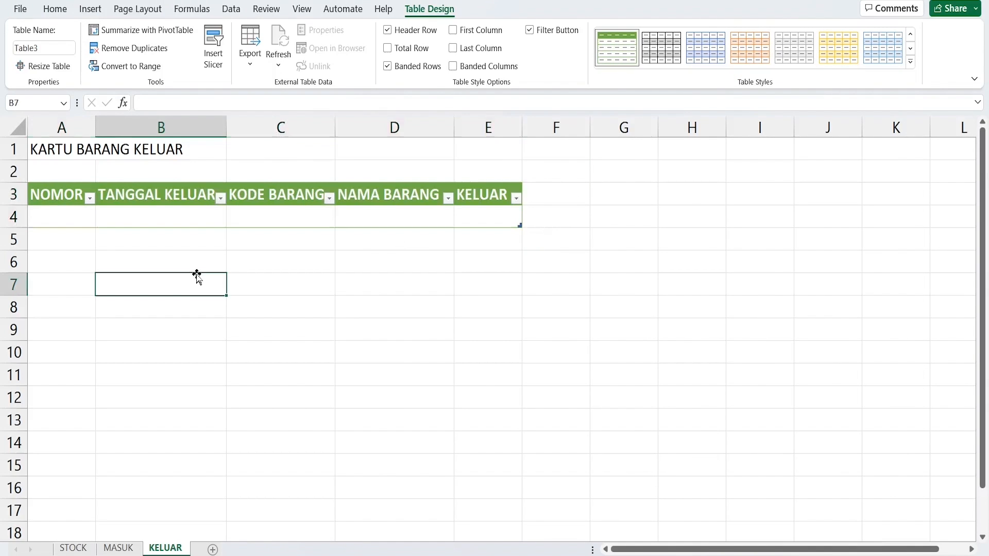
click(74, 216)
Step: Merge and center the title KARTU BARANG KELUAR across A1:E1
drag(44, 148, 479, 139)
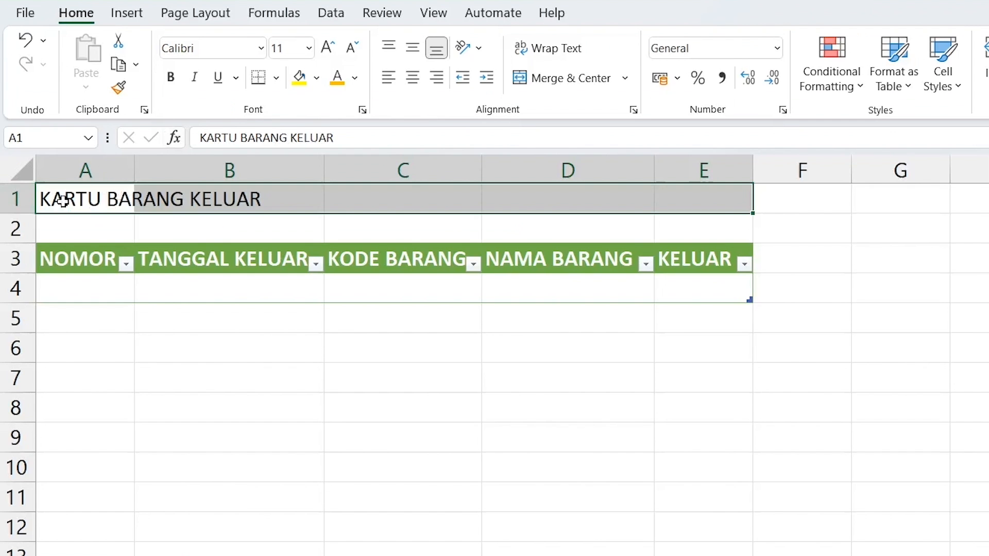
drag(53, 149, 192, 155)
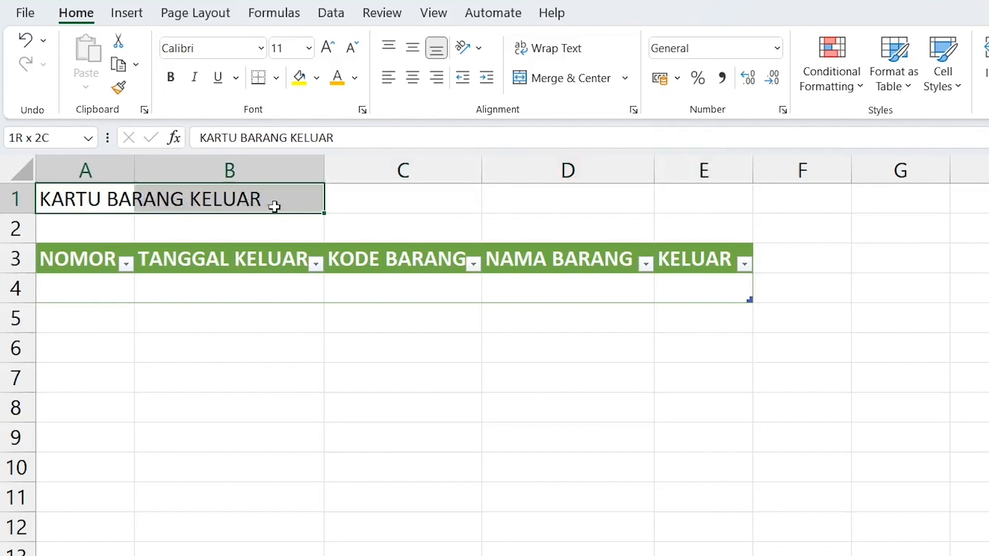
drag(274, 207, 686, 200)
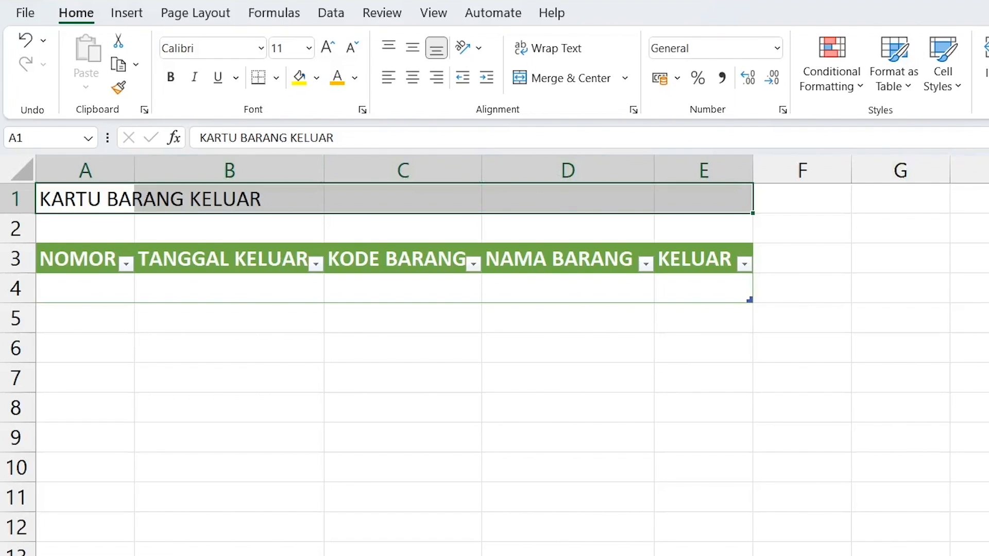
click(558, 78)
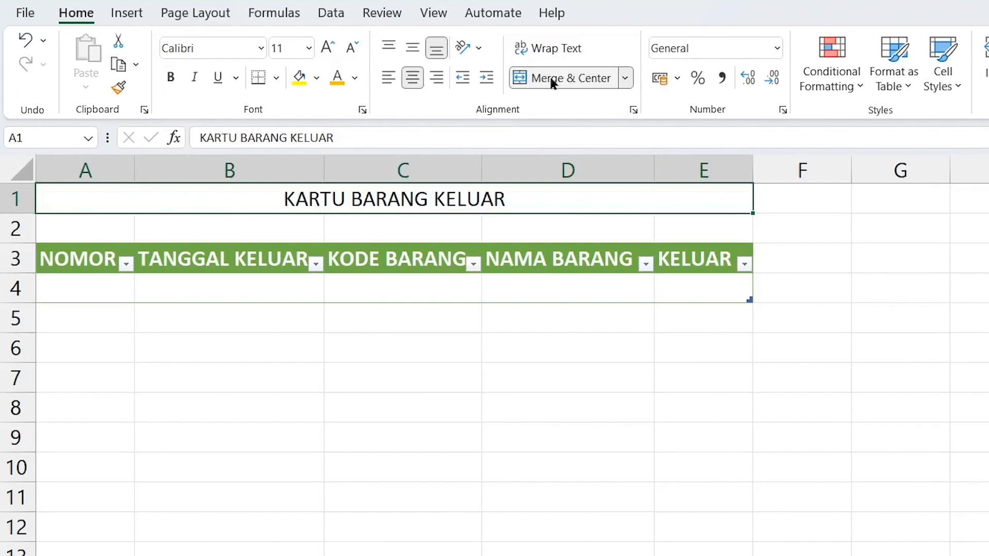
Step: Format the KARTU BARANG KELUAR title as bold, size 16, in the standard green font color
click(308, 48)
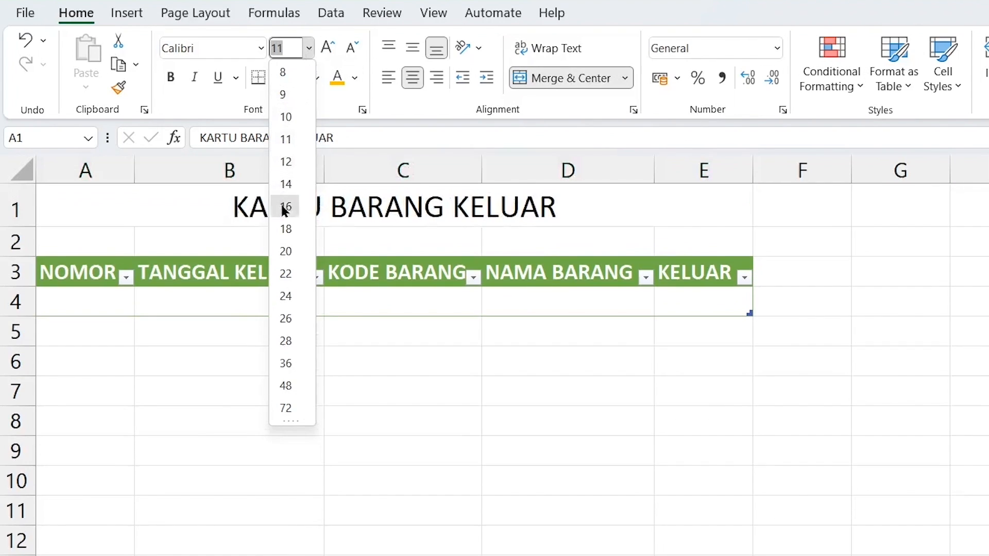
click(284, 207)
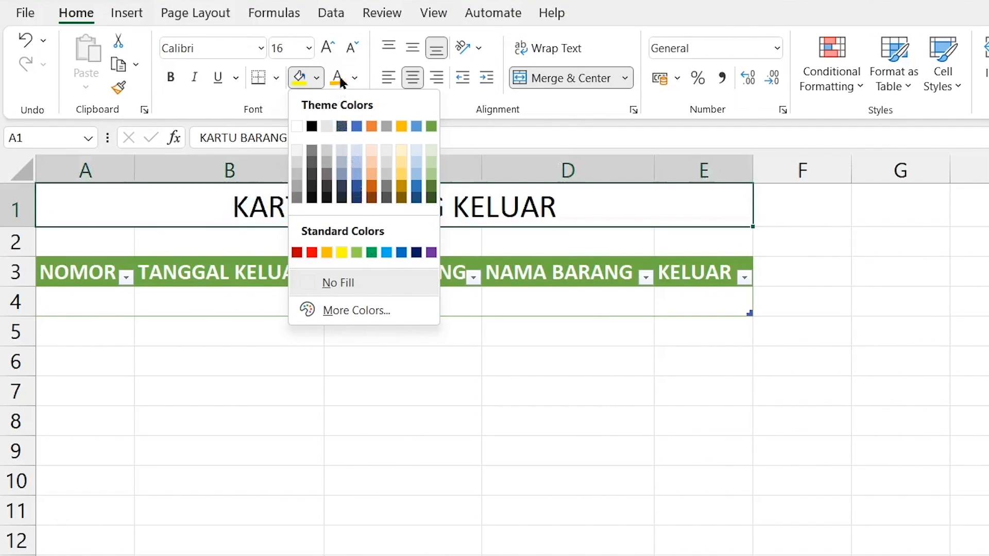
click(357, 78)
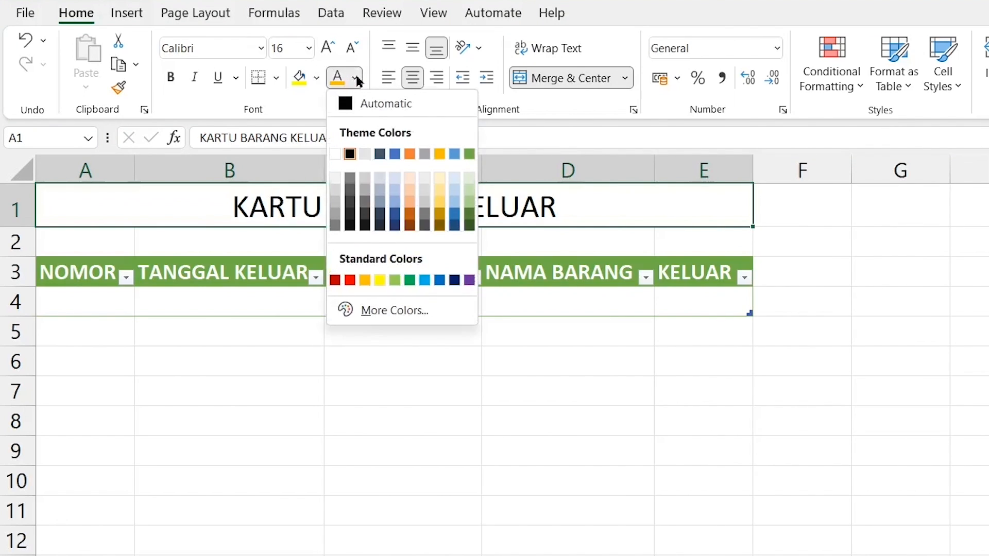
click(410, 281)
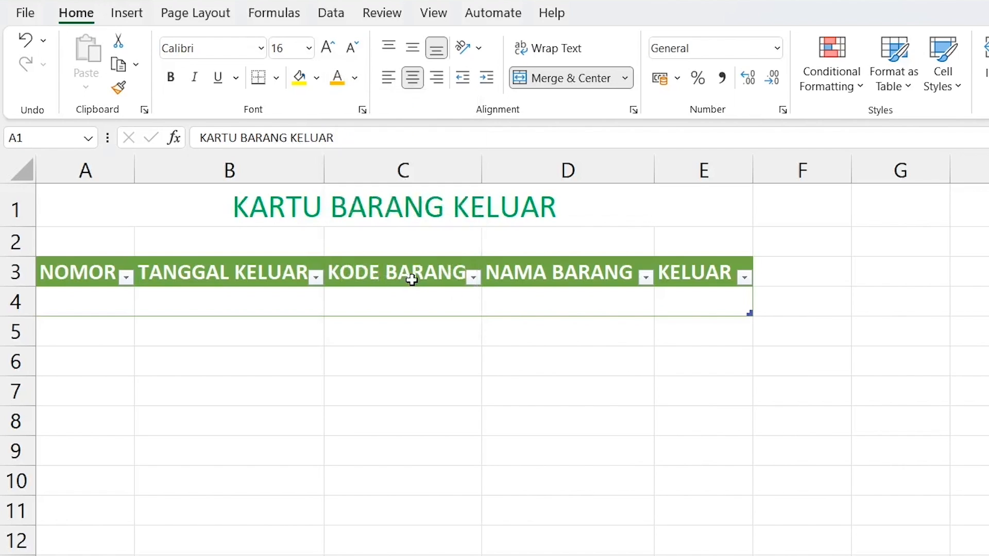
click(170, 77)
click(227, 335)
Step: Fill the first KELUAR table row with number 1, date 01/03/2022 and item code AT-003 in A4:C4
click(84, 299)
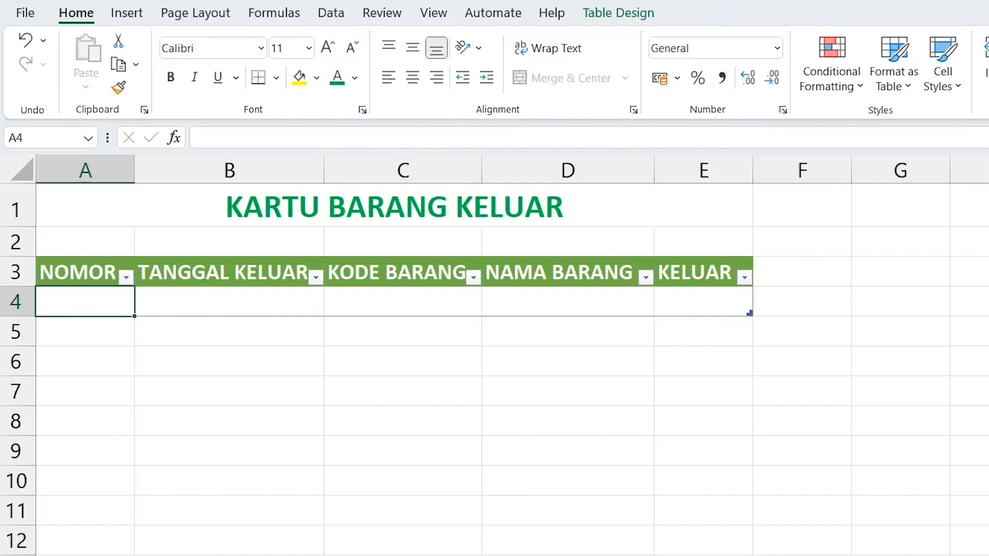
text(1)
key(Tab)
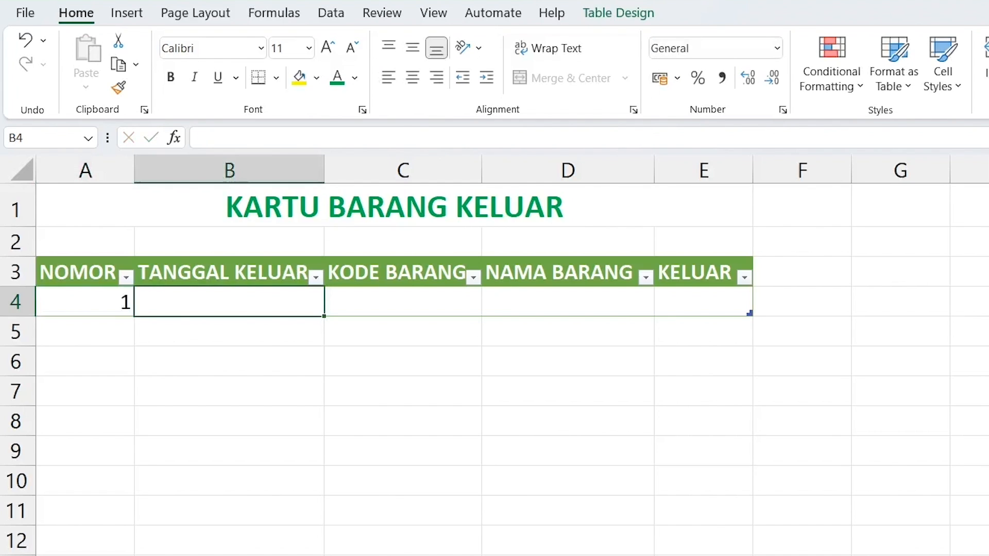
text(01)
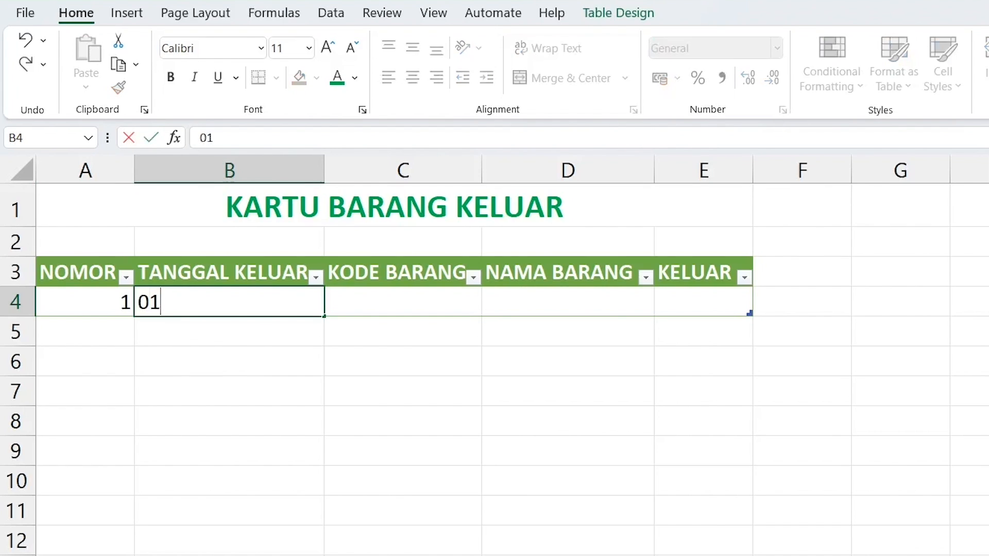
text(/03/2022)
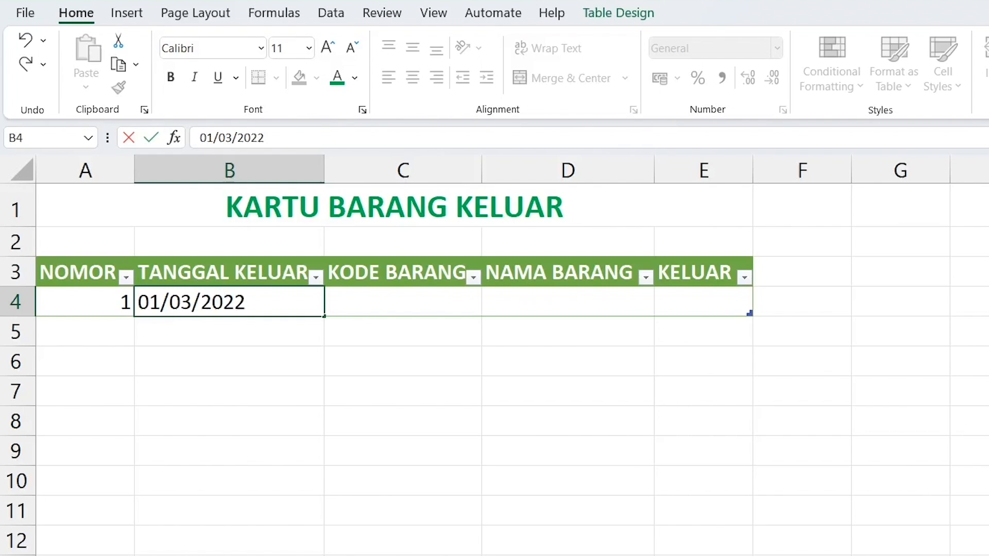
key(Tab)
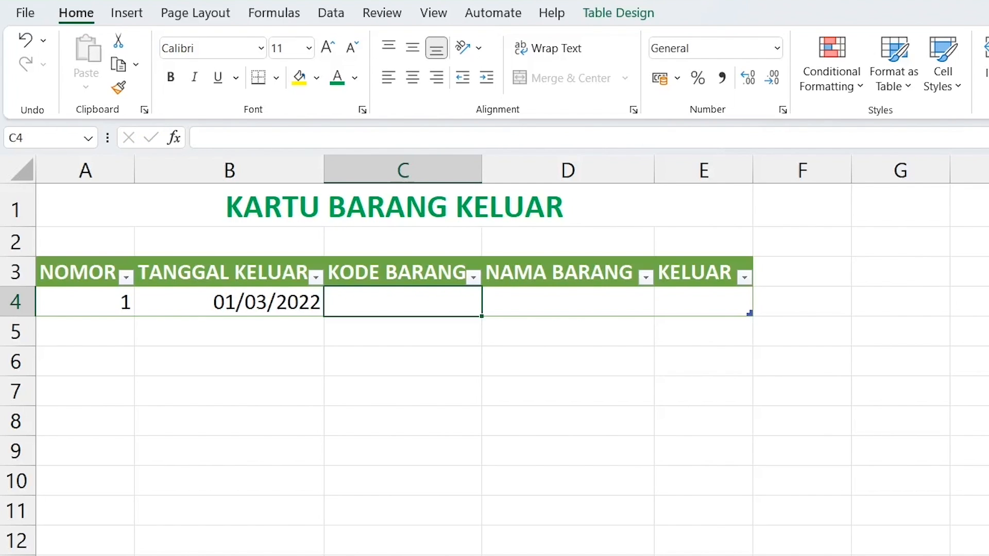
text(AT-00)
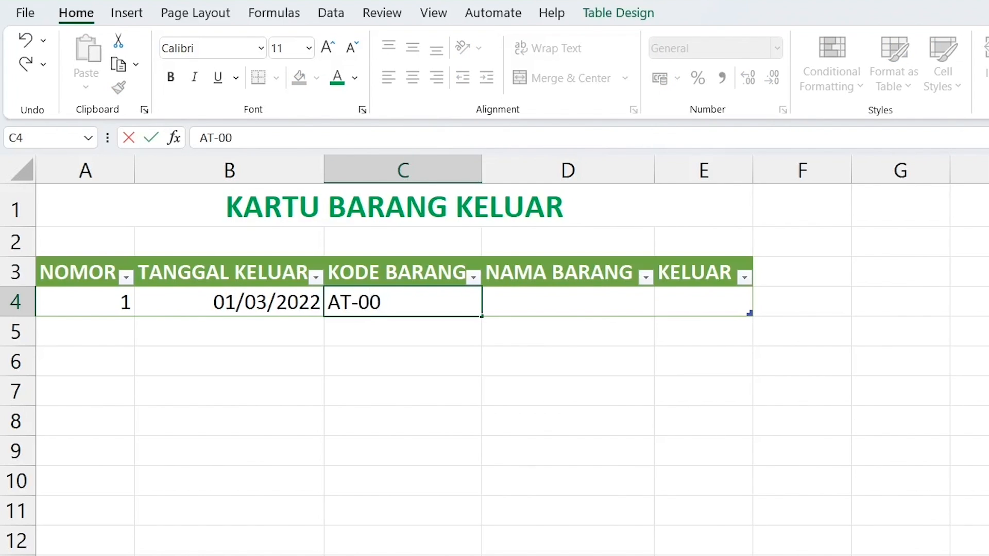
text(3)
key(Tab)
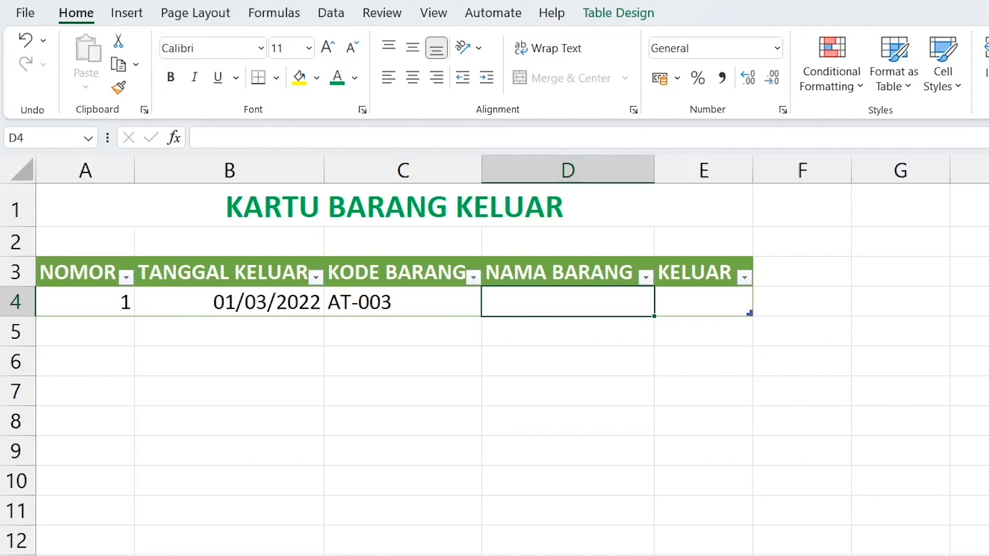
Step: Start a VLOOKUP formula in D4 that uses the row's KODE BARANG as the lookup value
click(402, 302)
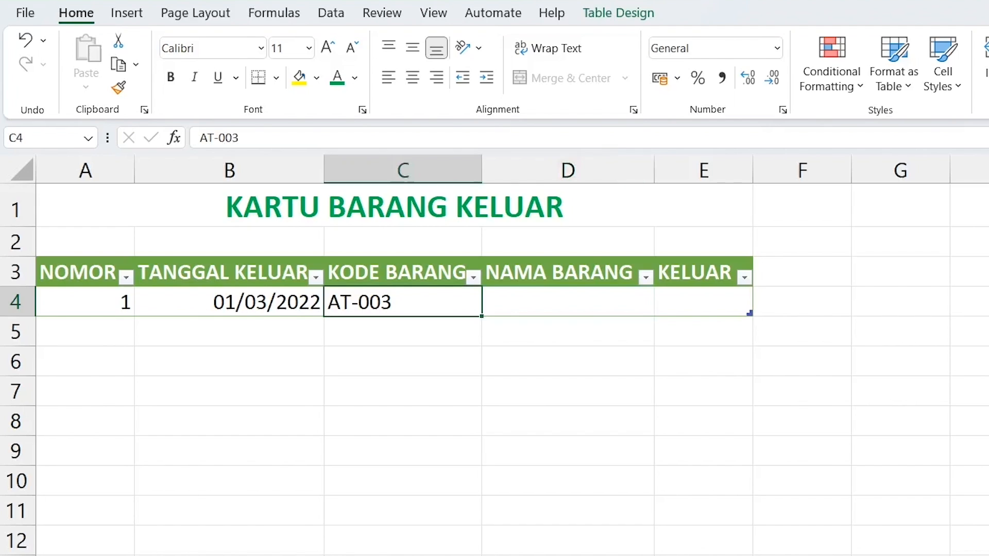
click(567, 301)
click(401, 302)
click(567, 301)
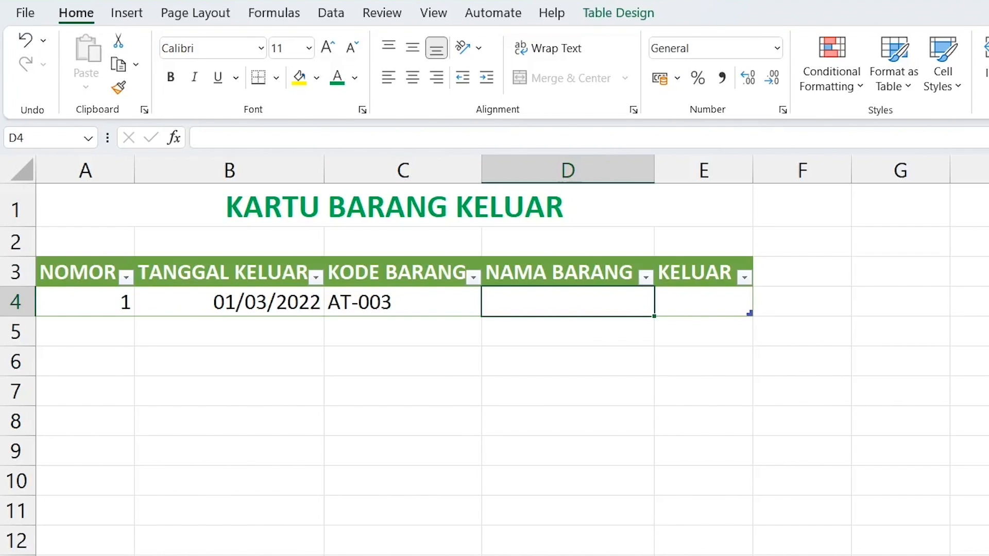
text(=VLOOK)
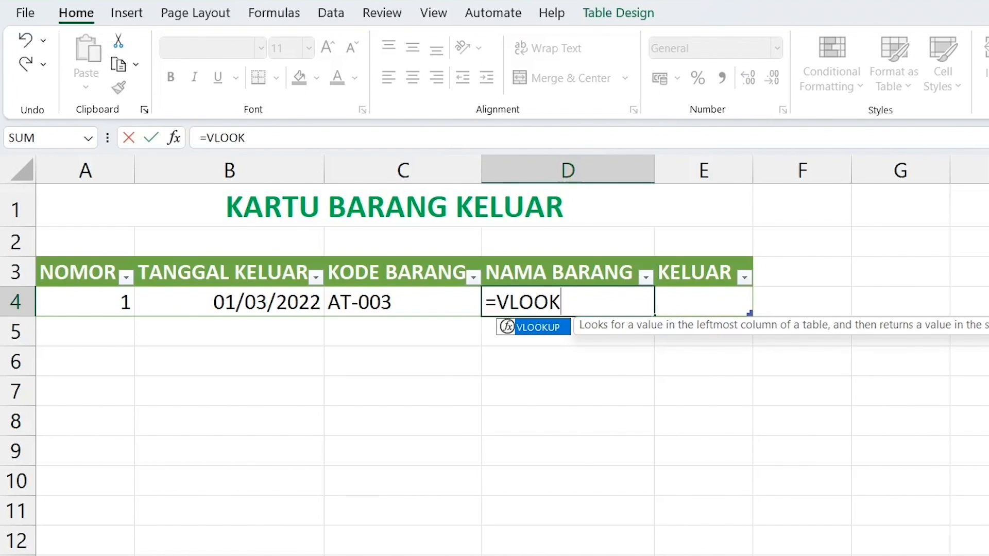
text(UP()
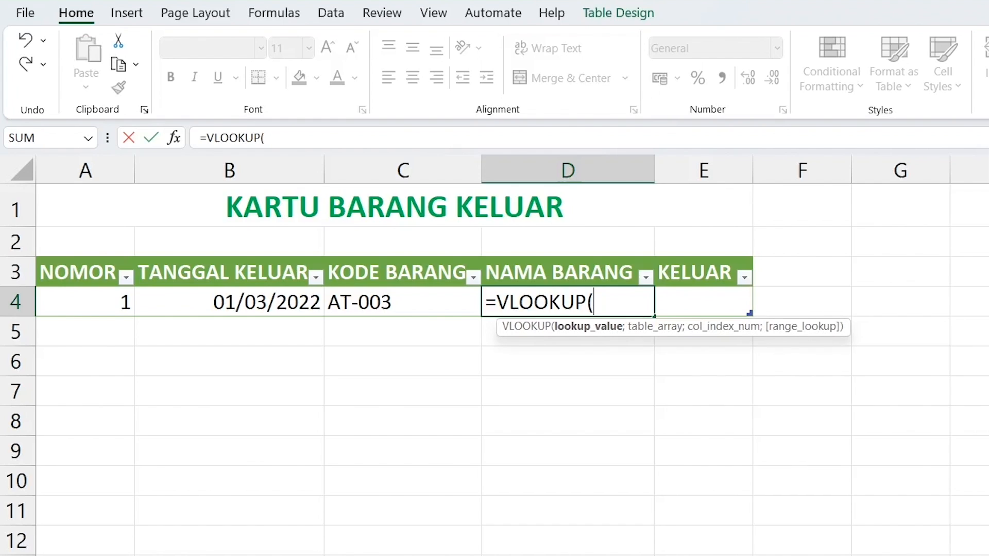
click(389, 304)
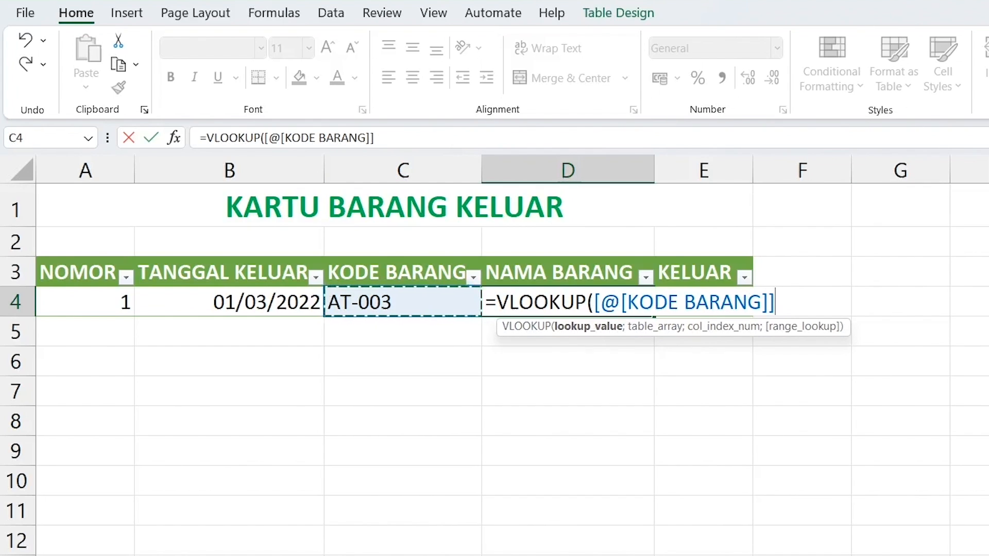
text(;)
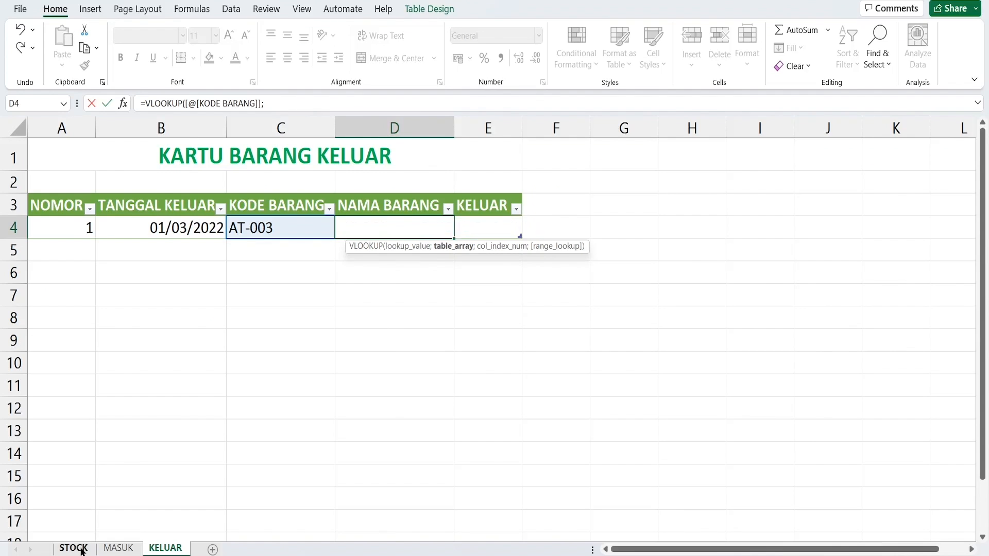
Step: Complete the VLOOKUP with the KODE BARANG to NAMA BARANG columns of TBLSTOCK, column index 2 and FALSE
click(74, 547)
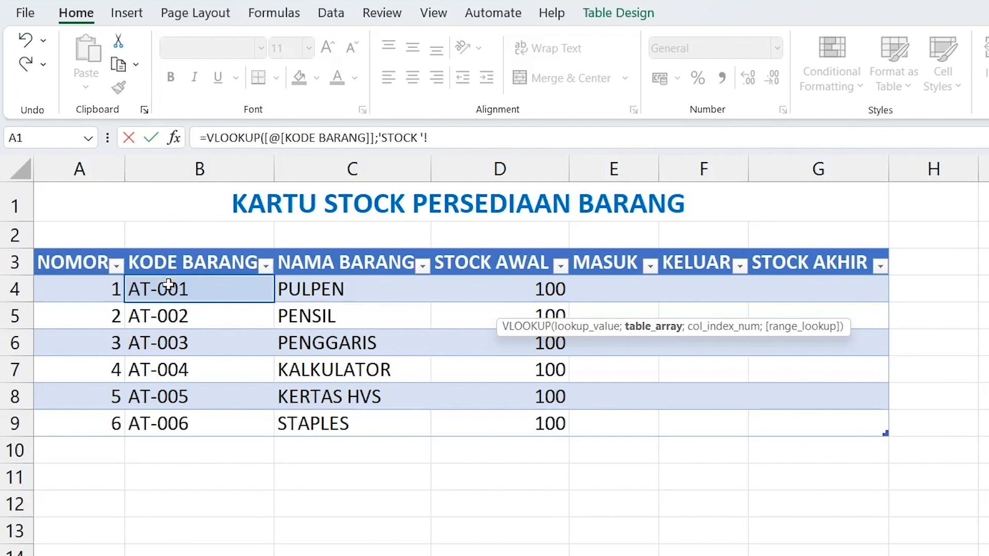
drag(127, 217, 242, 226)
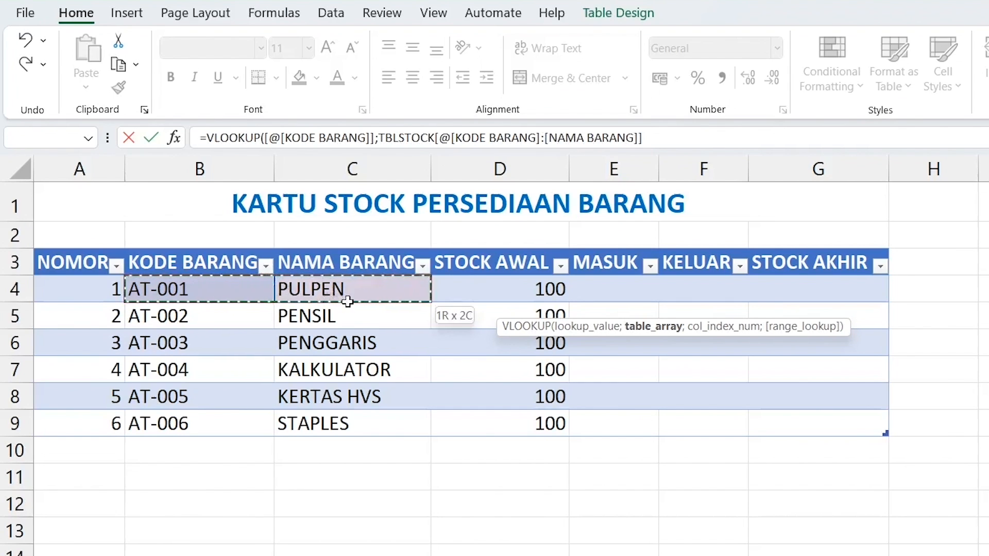
drag(348, 302, 370, 425)
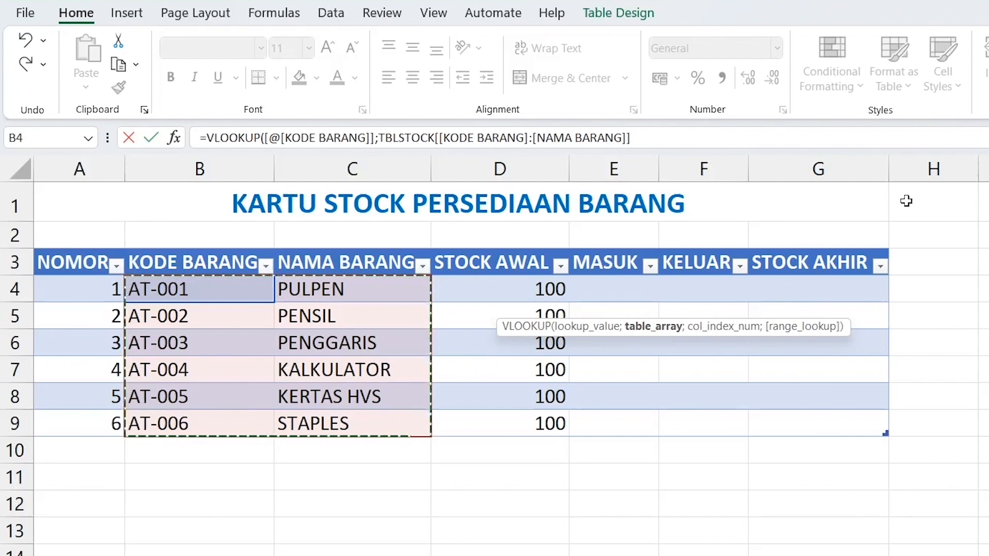
text(;)
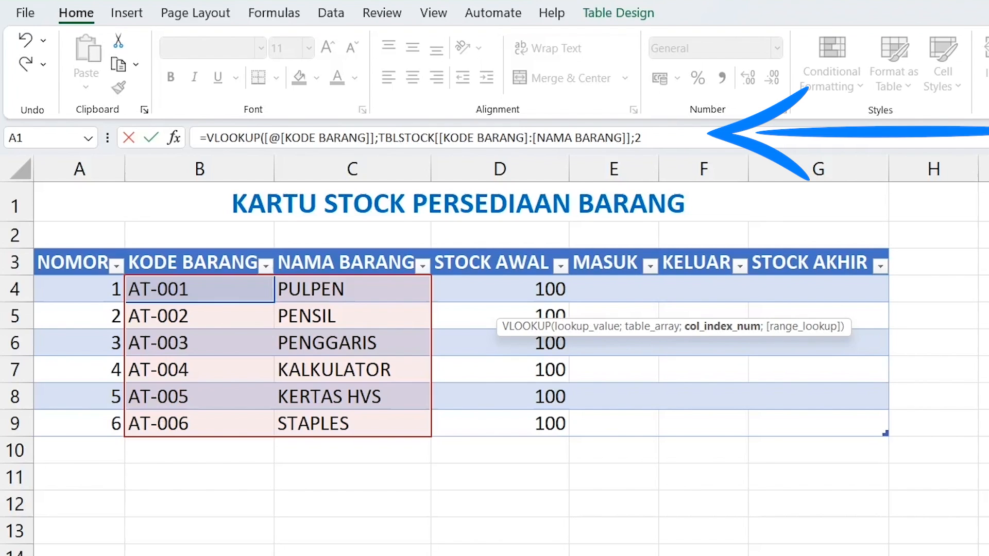
text(2;FALSE)
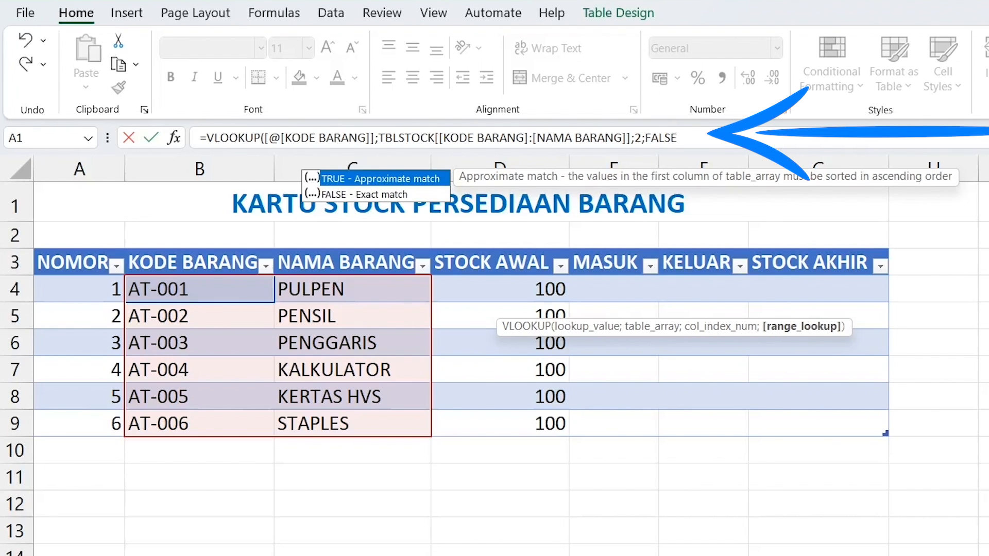
text())
key(Return)
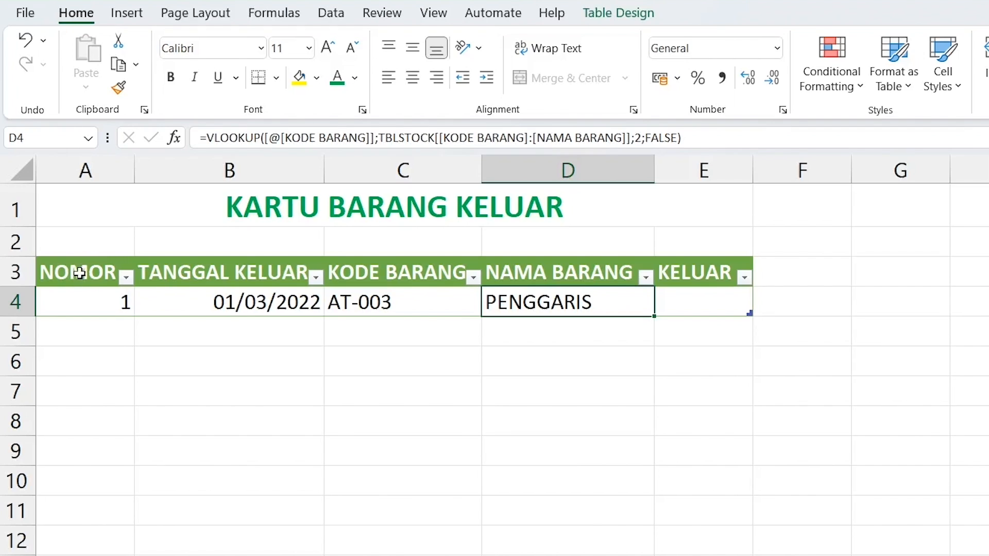
Step: Name the table holding the outgoing goods in A3:E4 TBLKELUAR
drag(79, 273, 694, 303)
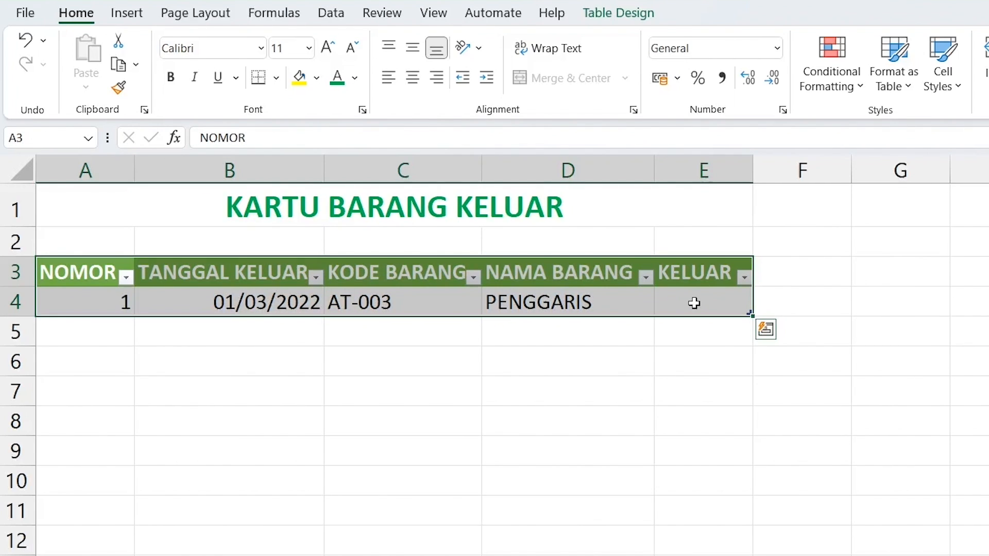
drag(91, 274, 732, 300)
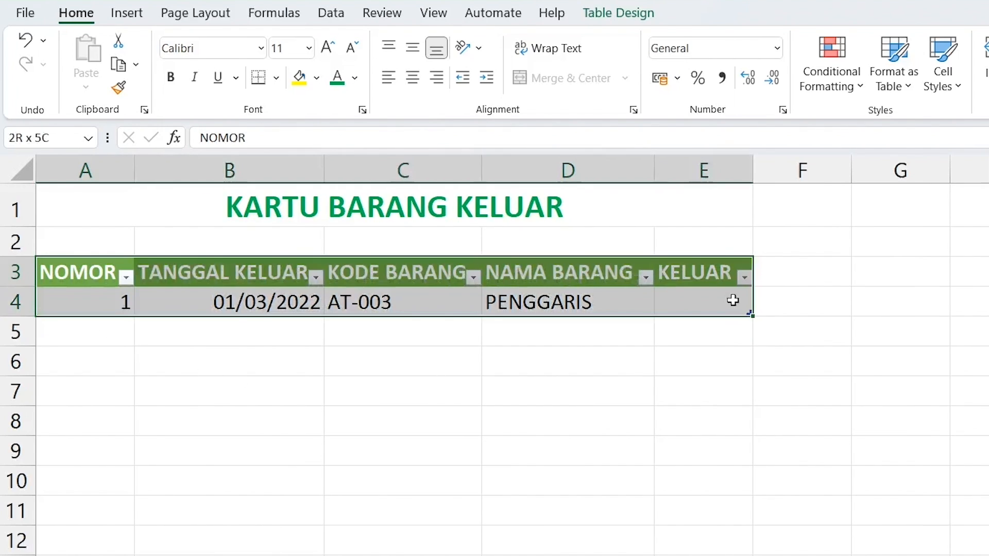
click(620, 12)
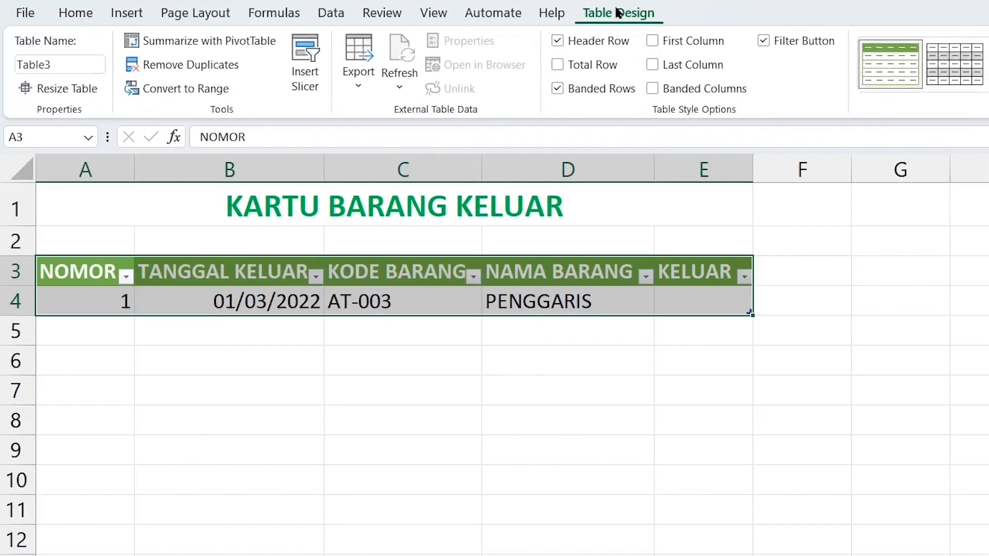
click(50, 63)
text(TBL)
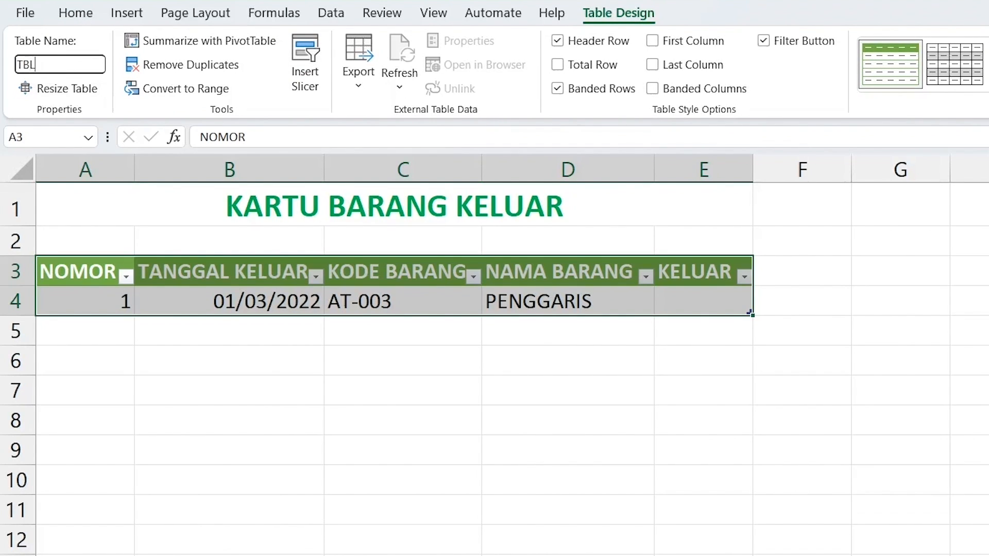
text(KELUAR)
key(Return)
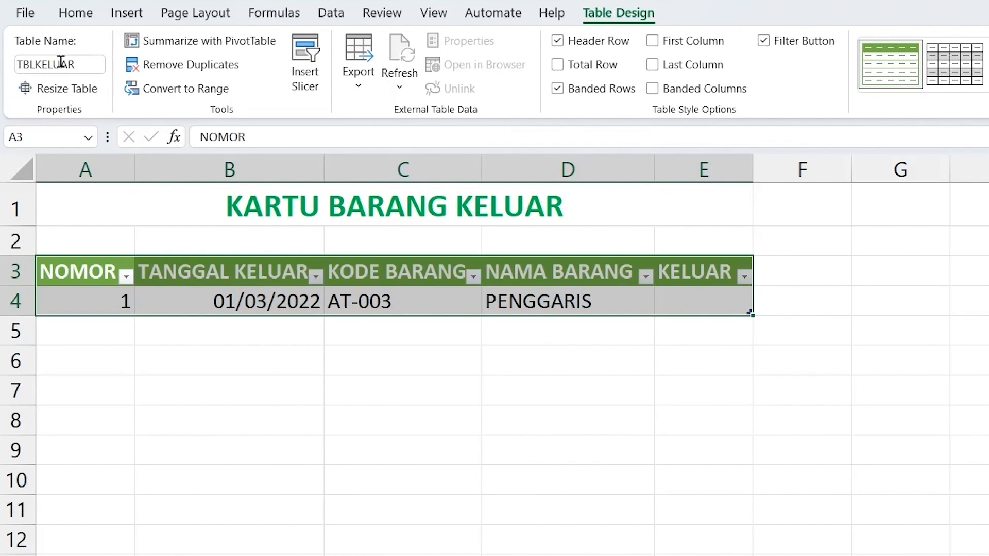
click(294, 368)
Step: Enter 20 as the KELUAR quantity for the PENGGARIS row in E4
click(523, 298)
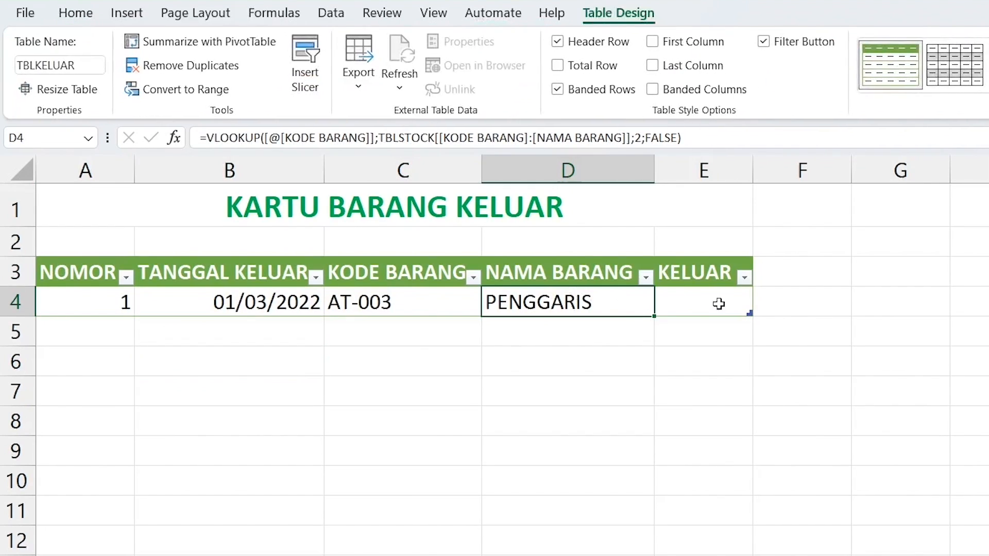
click(715, 303)
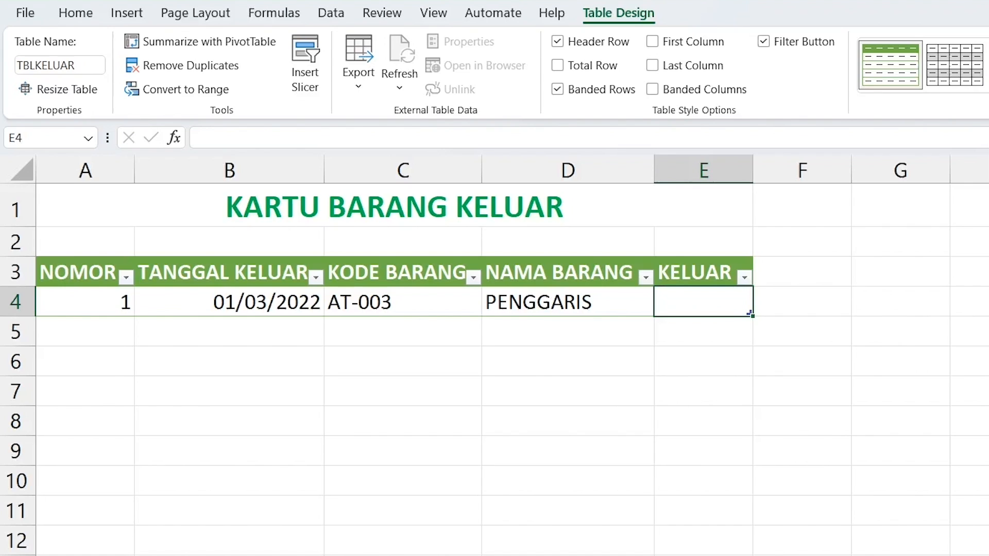
text(20)
key(Return)
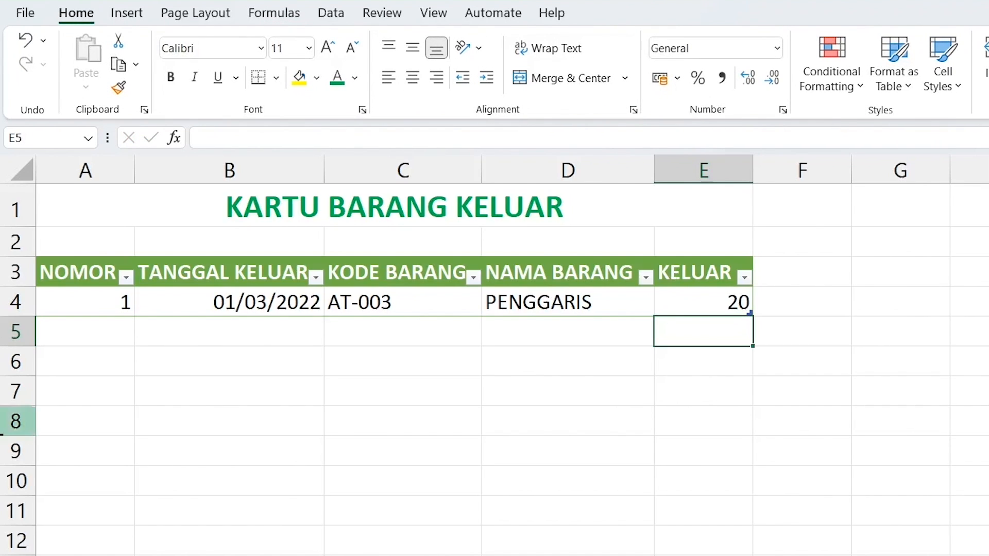
Step: Add a second row to the KELUAR table with number 2 and date 02/03/2022 in A5:B5
click(91, 332)
text(2)
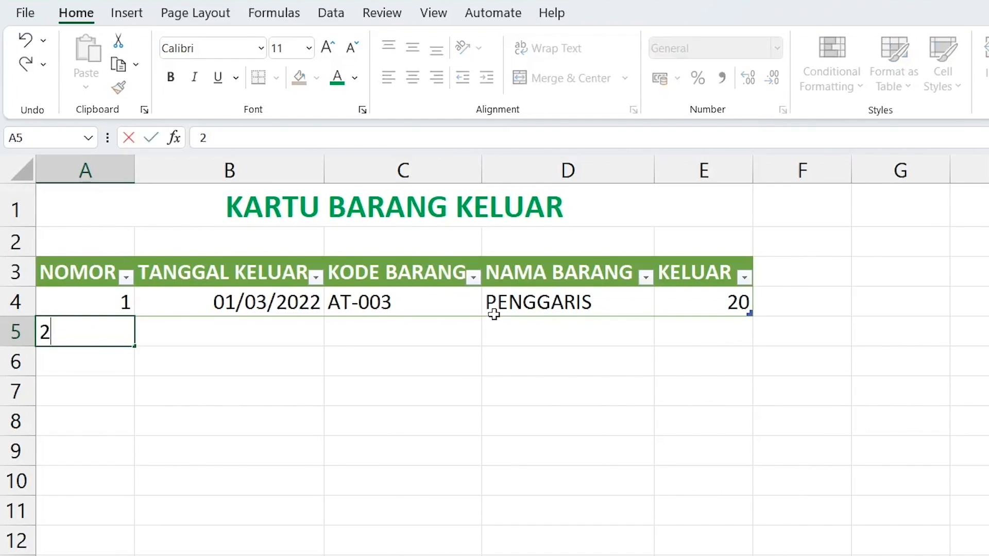
key(Tab)
text(02)
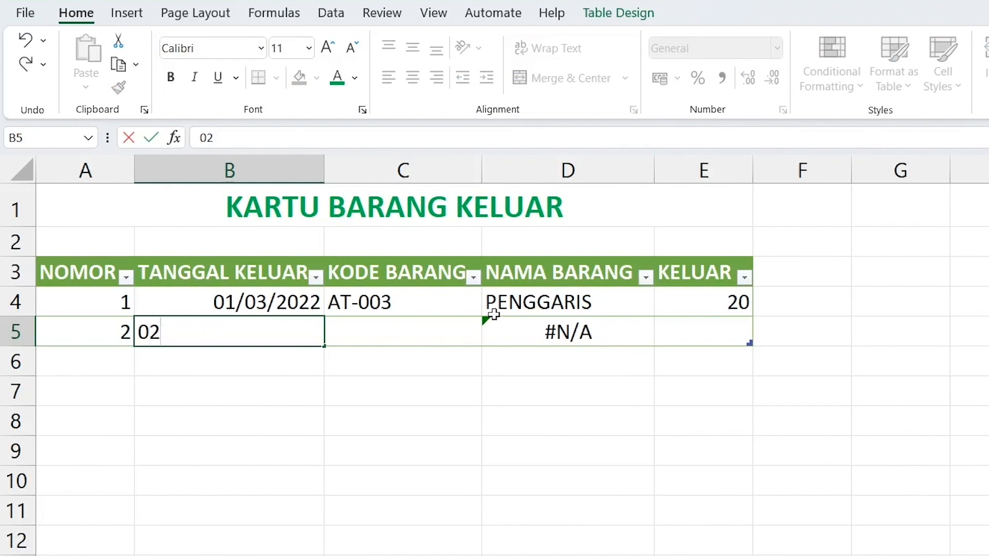
text(/03/29)
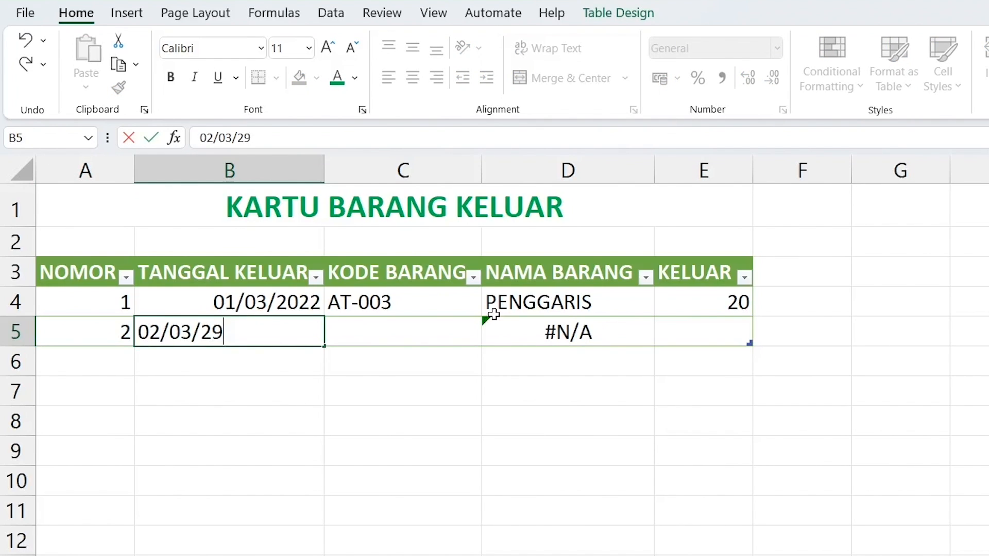
key(BackSpace)
text(022)
key(Tab)
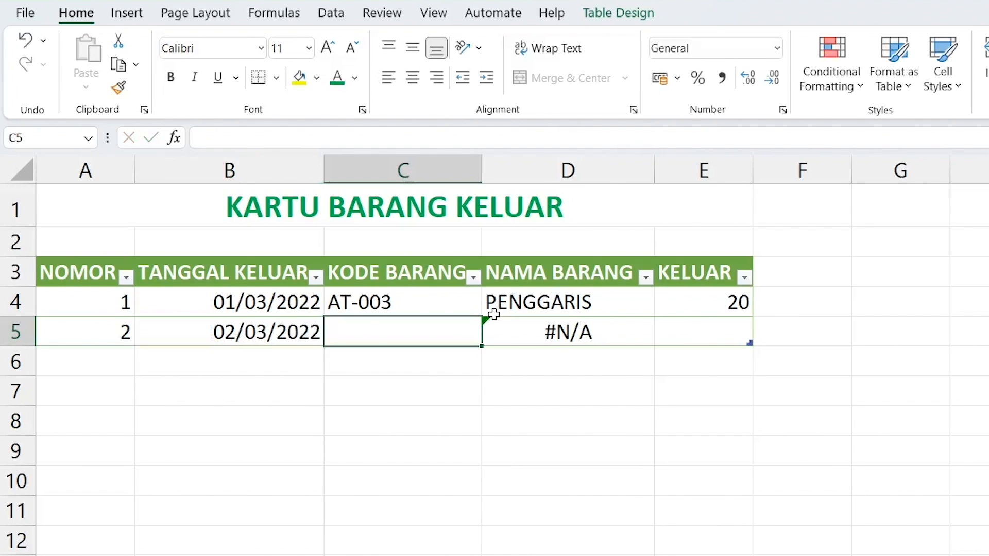
Step: Complete the second KELUAR row with item code AT-004 and a KELUAR quantity of 5
text(AT)
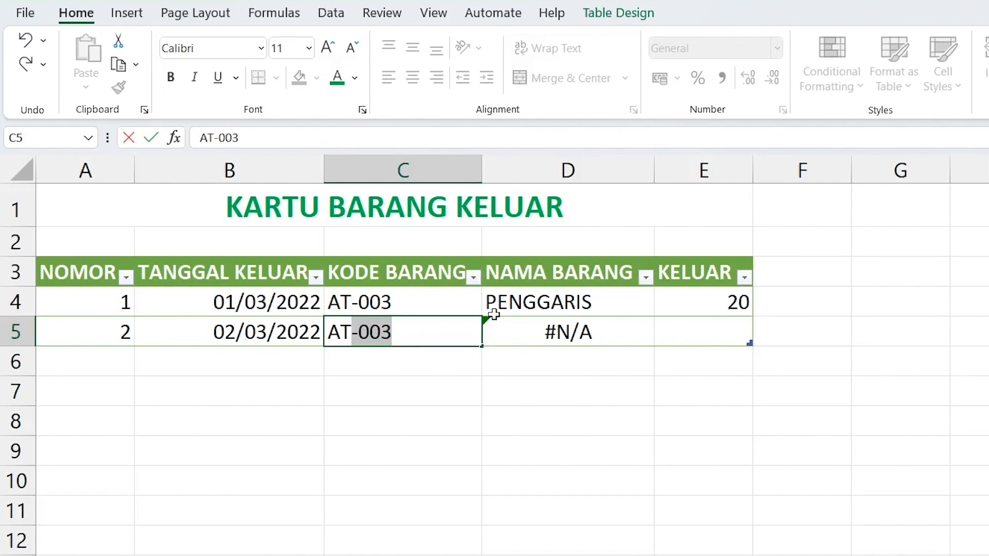
text(-004)
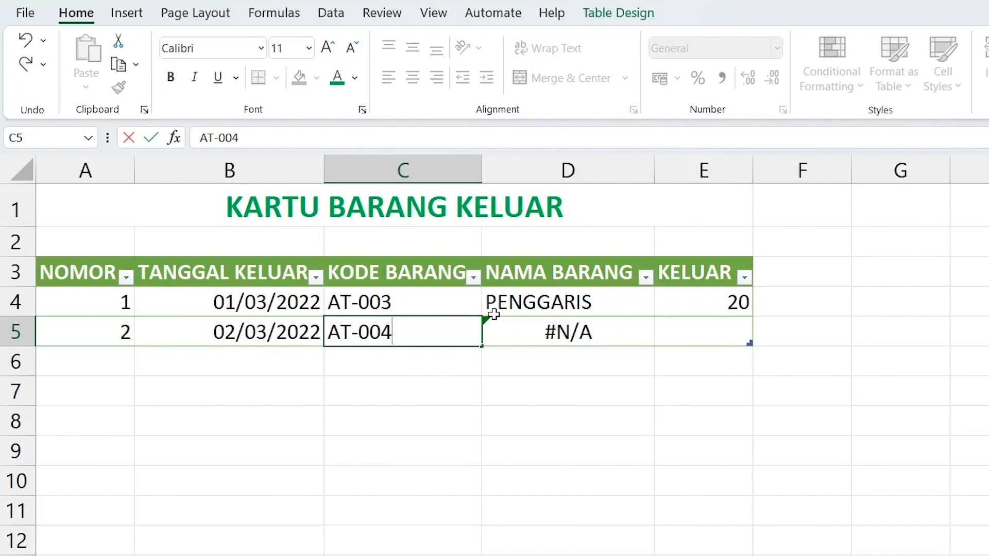
key(Tab)
key(Tab)
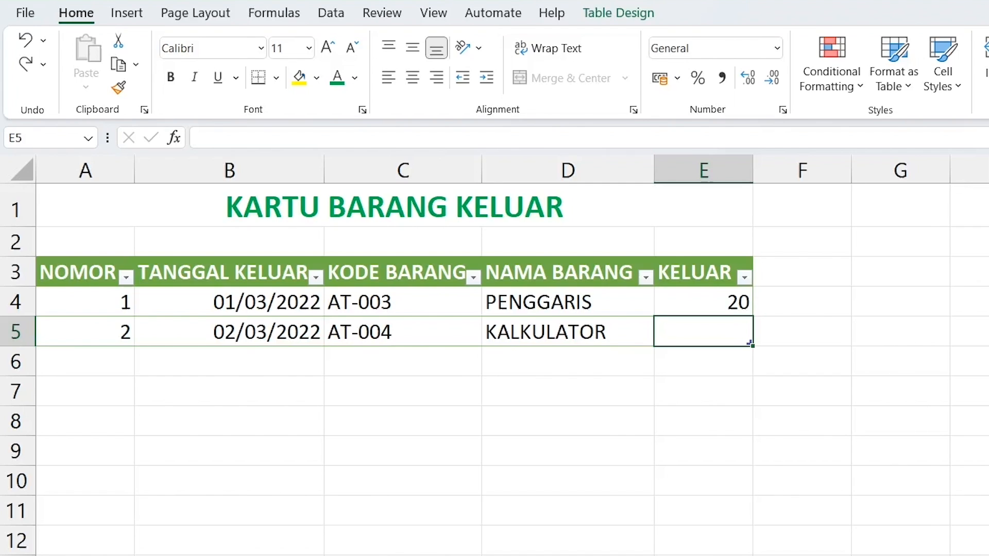
text(5)
key(Return)
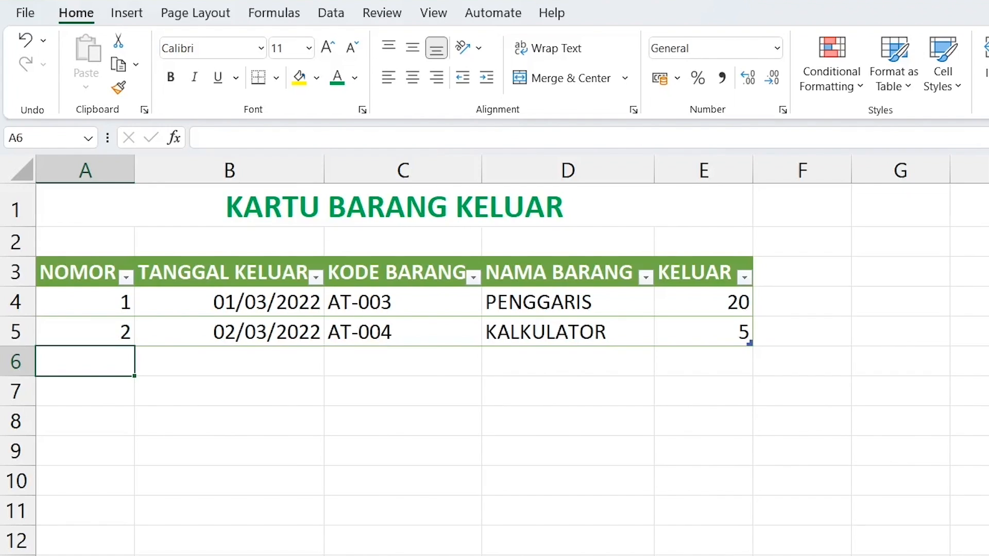
Step: Compare the empty MASUK and KELUAR columns of the stock card with the quantity columns on the MASUK and KELUAR sheets
key(ctrl+Page_Up)
click(490, 486)
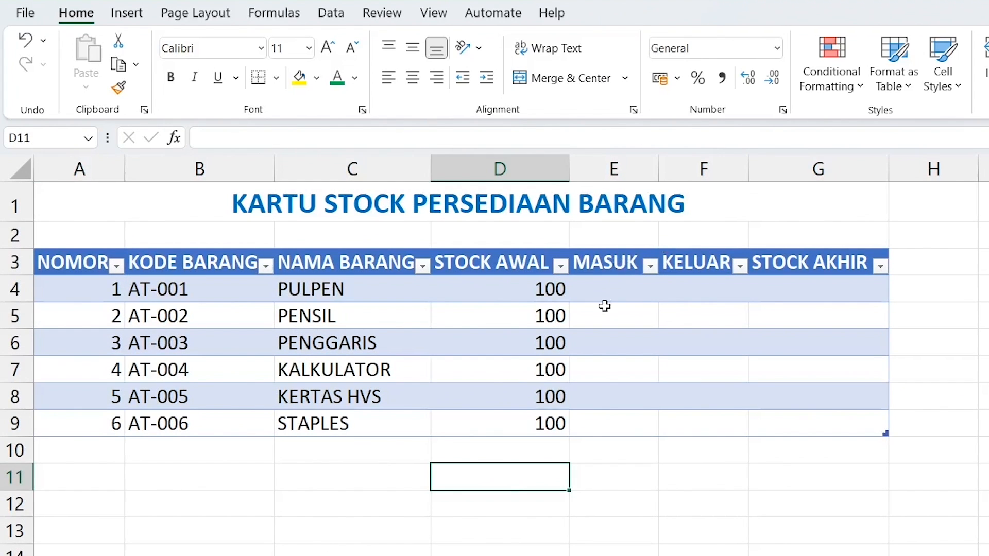
click(607, 289)
drag(620, 167, 680, 170)
key(ctrl+Page_Down)
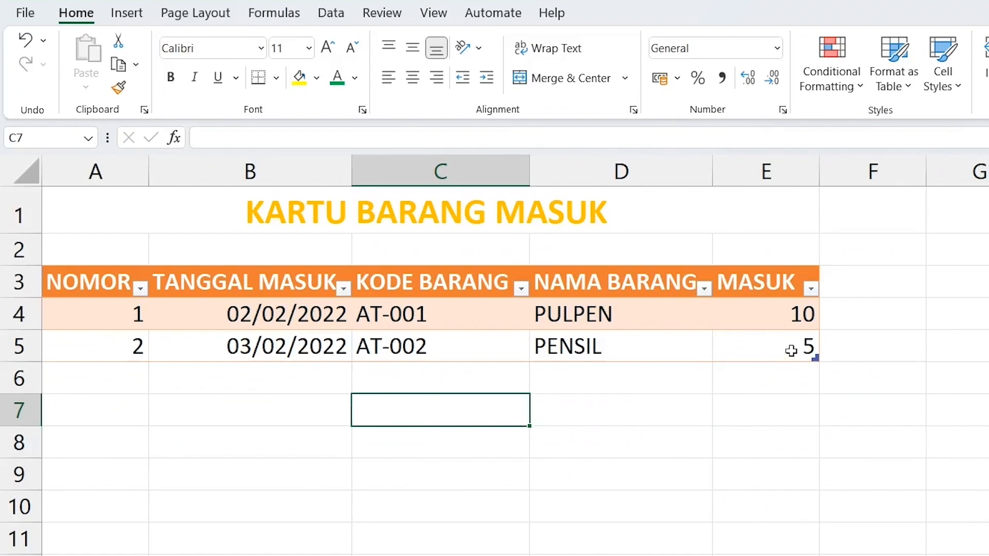
drag(793, 324, 796, 346)
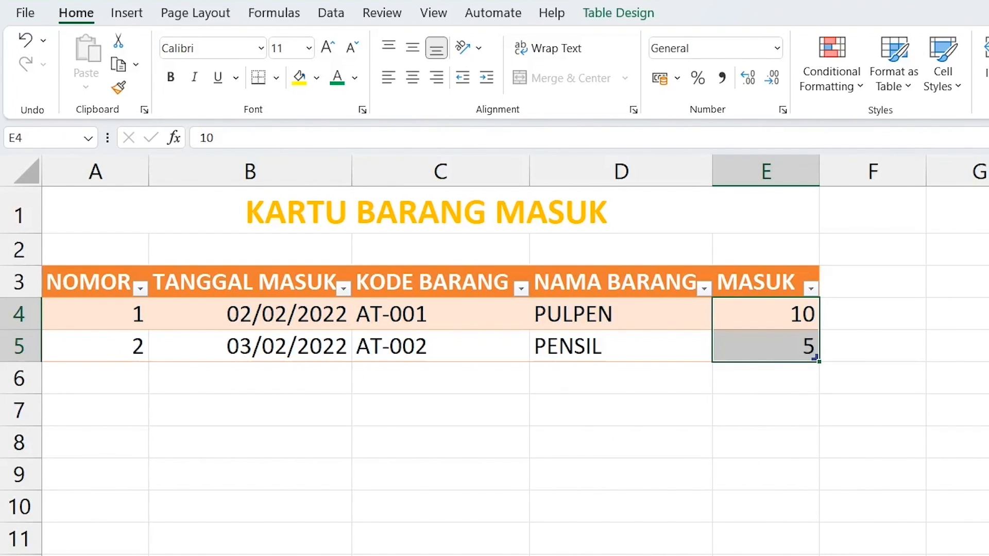
key(ctrl+Page_Up)
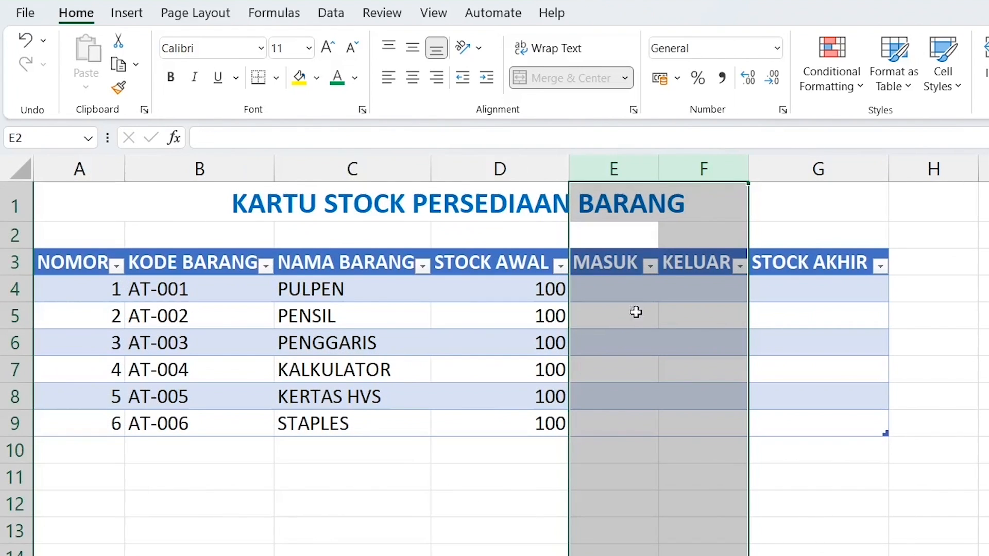
click(615, 170)
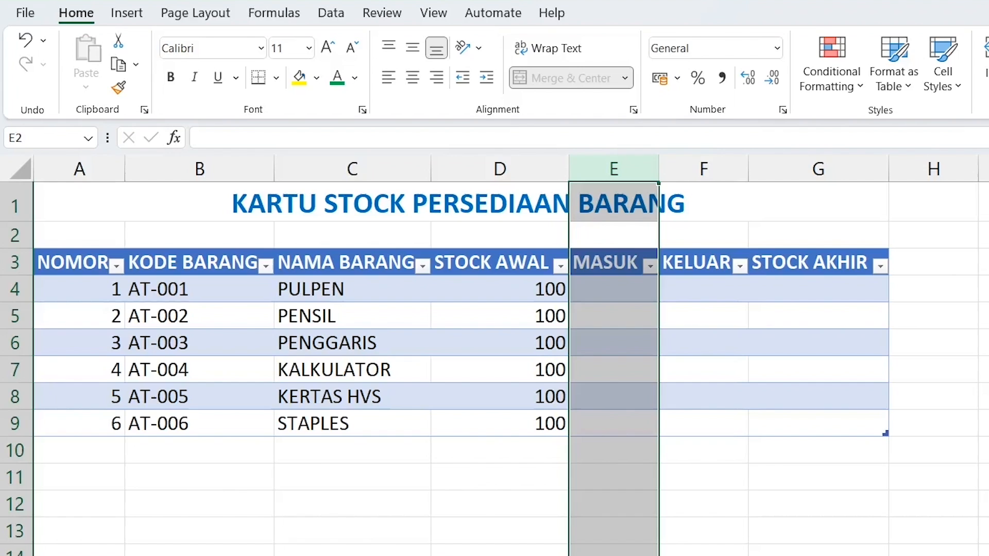
click(711, 168)
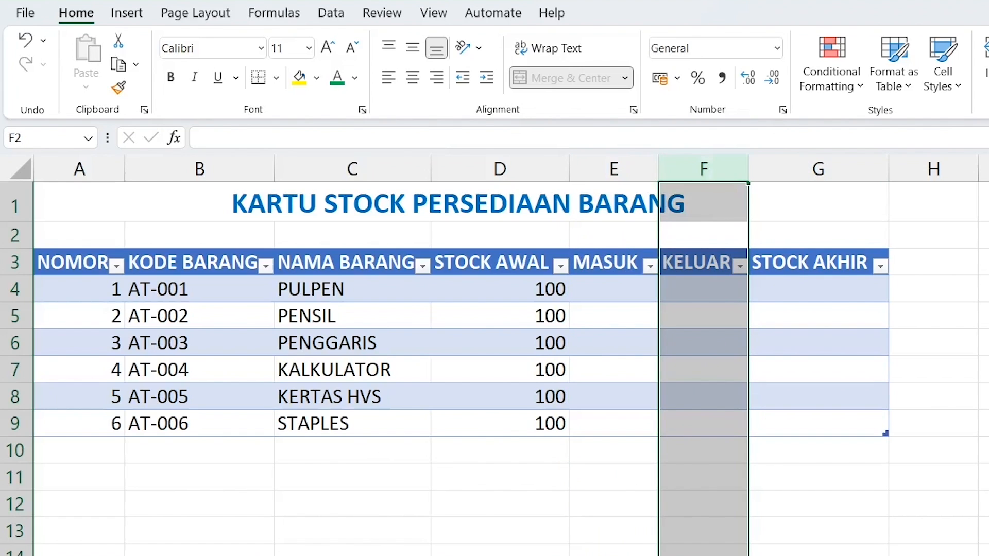
key(ctrl+Page_Down)
click(699, 169)
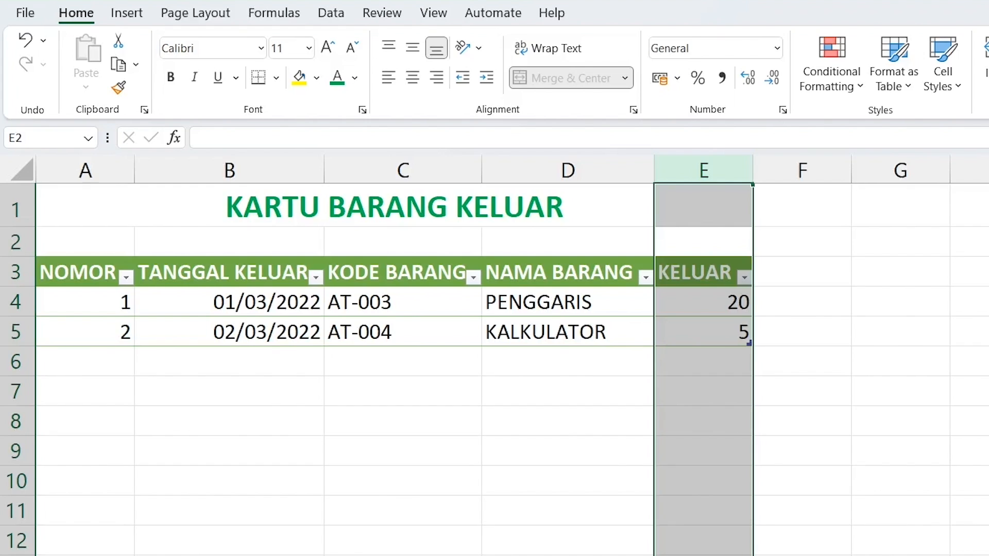
key(ctrl+Page_Up)
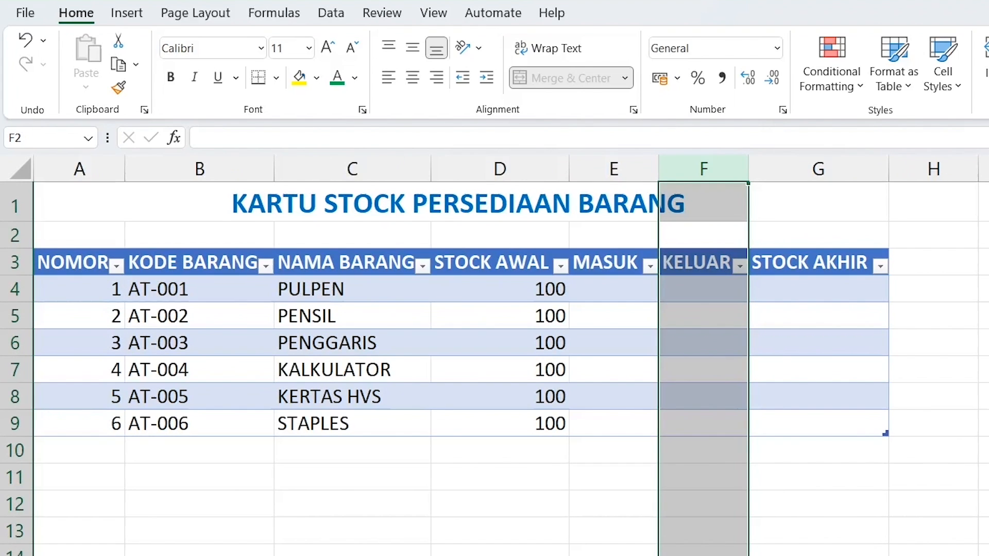
click(483, 379)
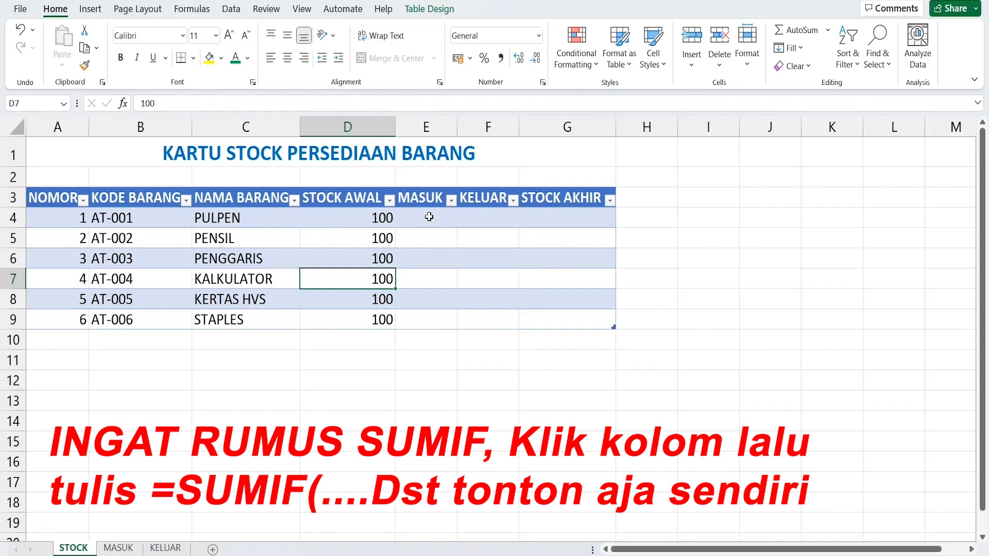
Step: Start a SUMIF formula in E4 of the STOCK sheet with the KODE BARANG column of TBLMASUK as the range
click(615, 283)
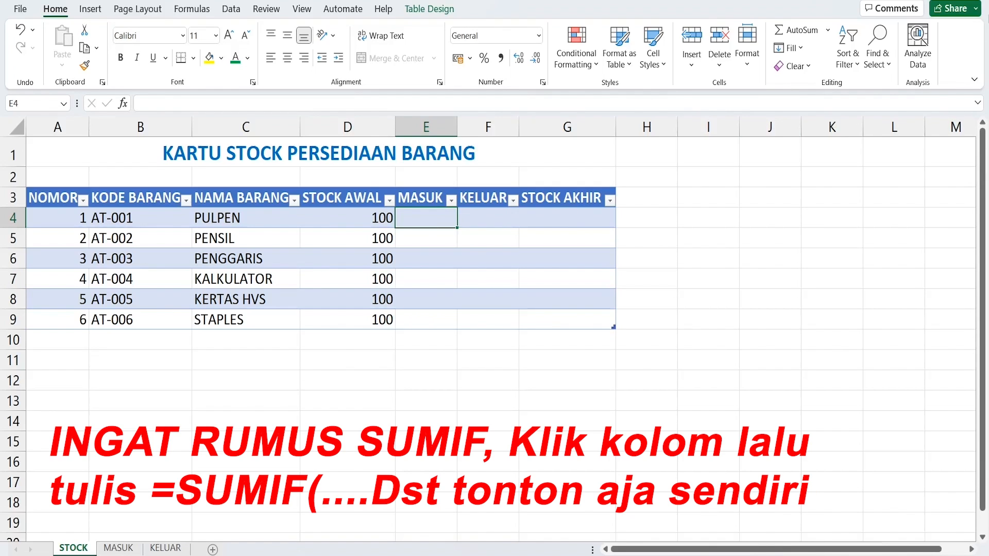
text(=SUMI)
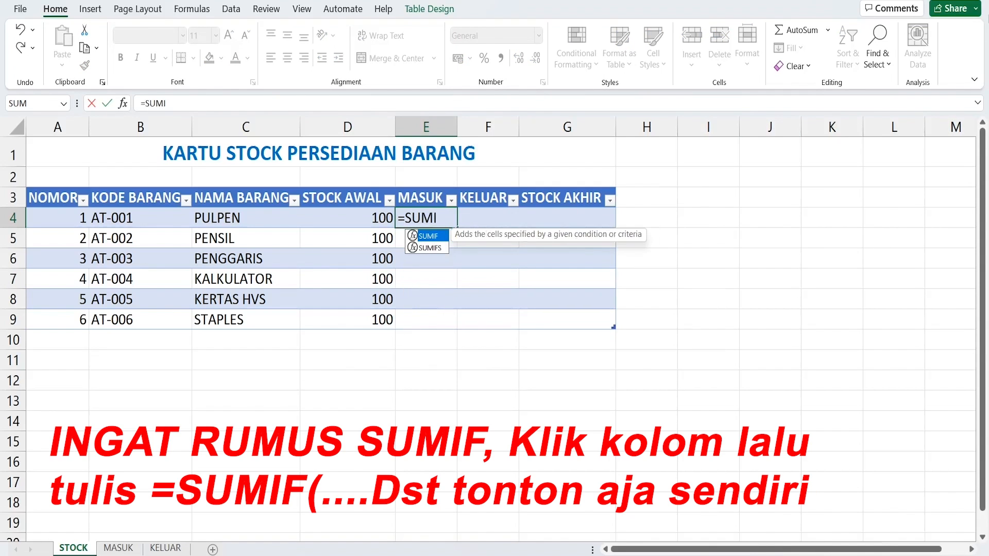
text(F()
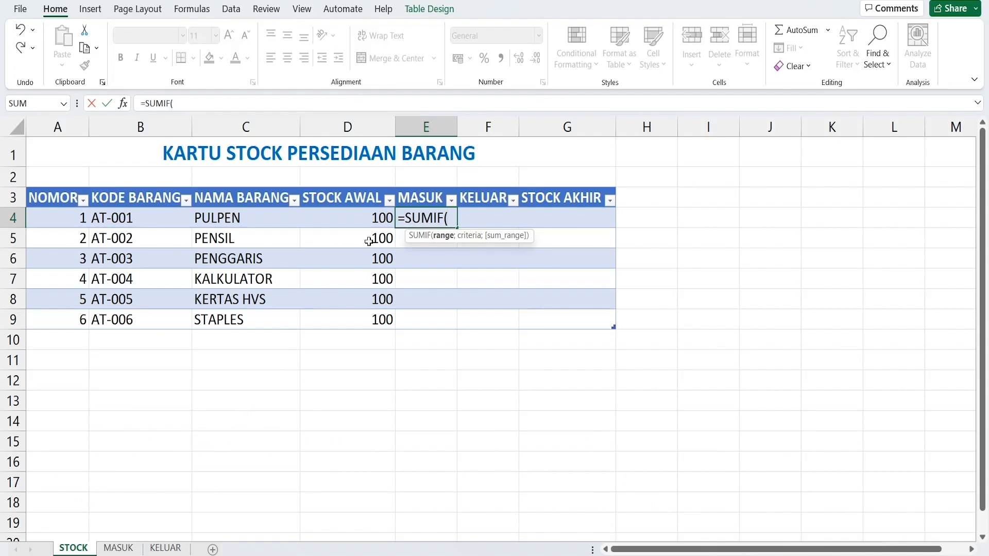
click(117, 548)
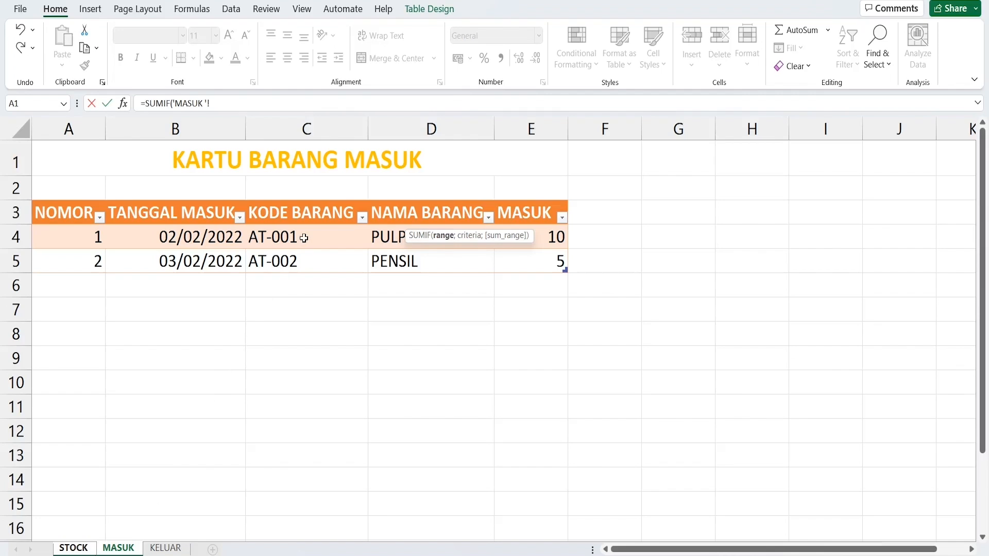
drag(318, 230, 315, 263)
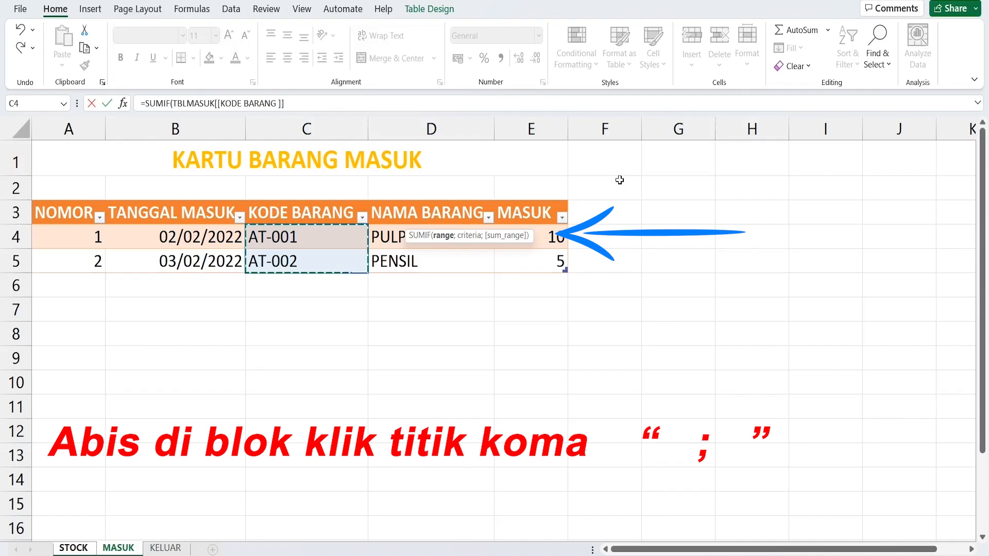
text(;)
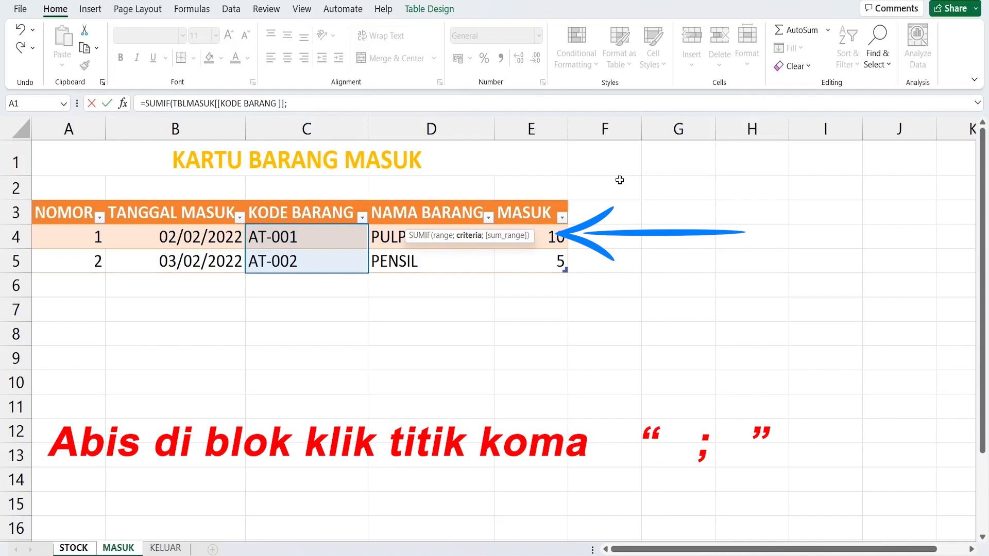
Step: Complete the SUMIF in E4 with the same row's KODE BARANG as criteria and the MASUK column of TBLMASUK as sum range
click(83, 550)
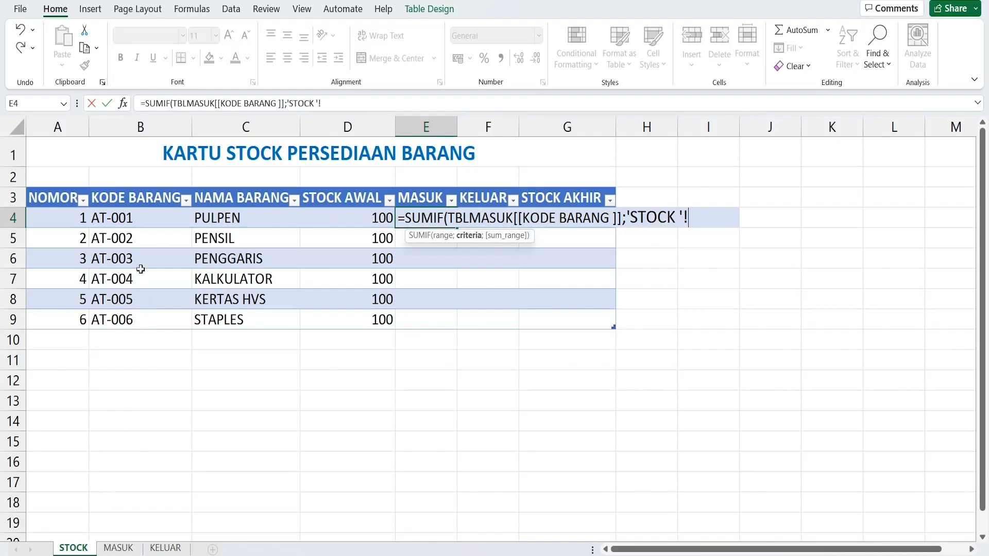
click(127, 217)
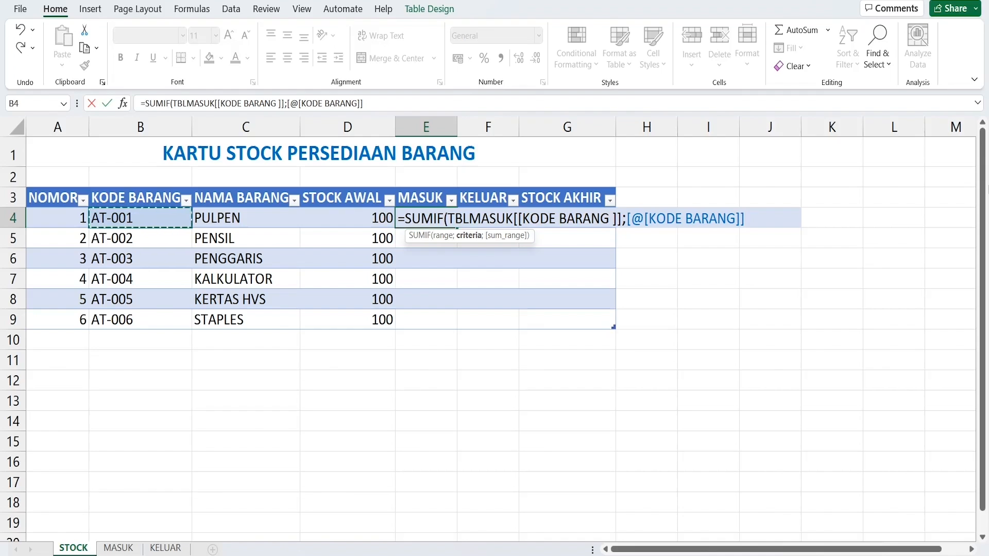
text(;)
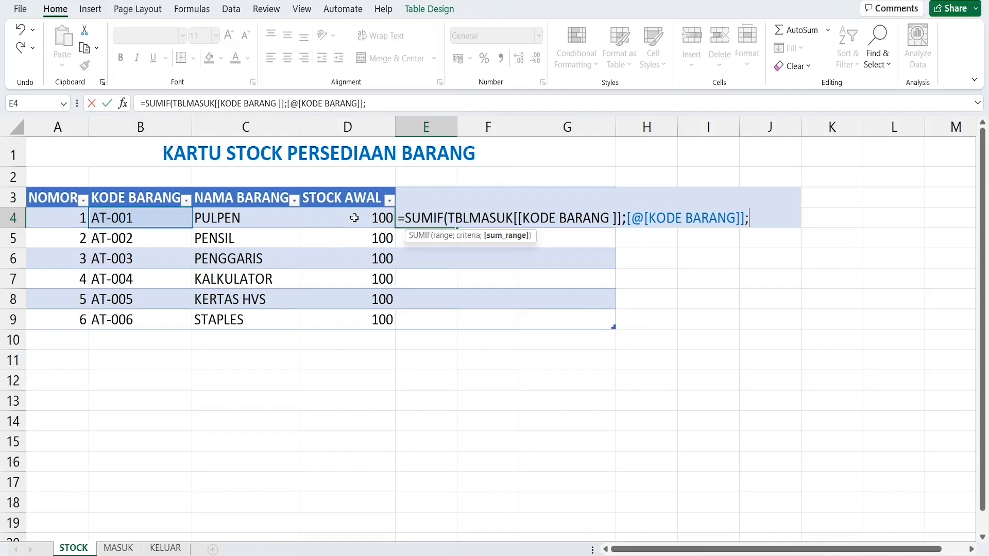
click(114, 549)
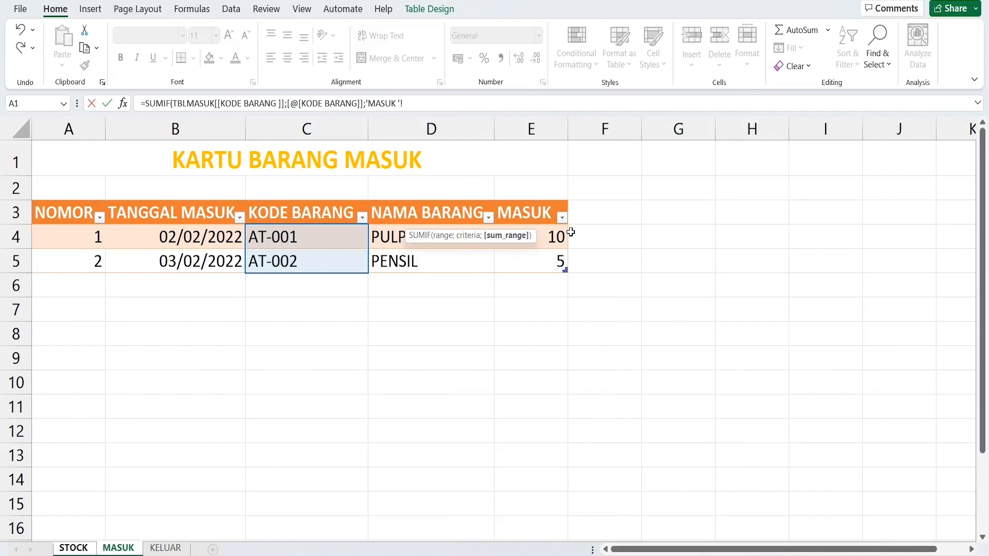
drag(548, 236, 547, 265)
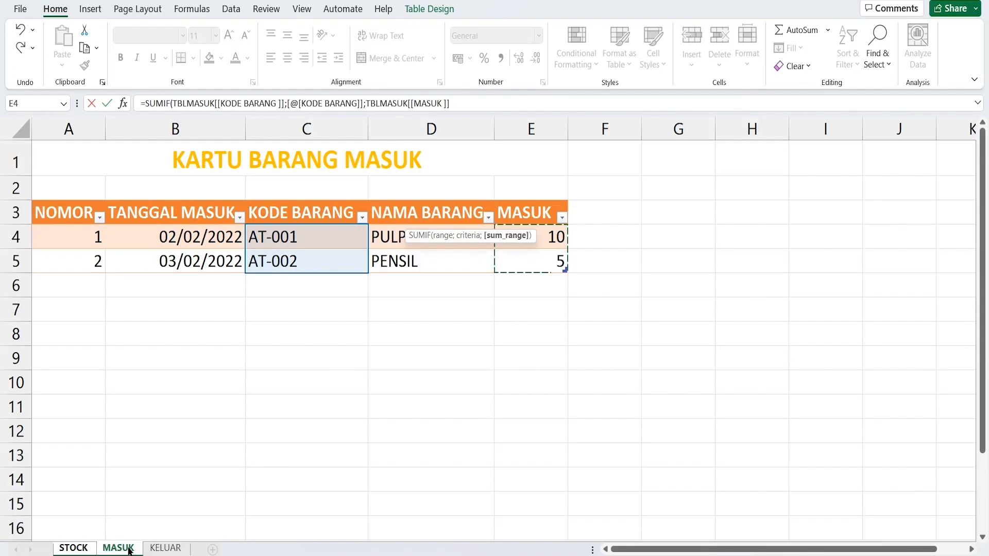
click(555, 235)
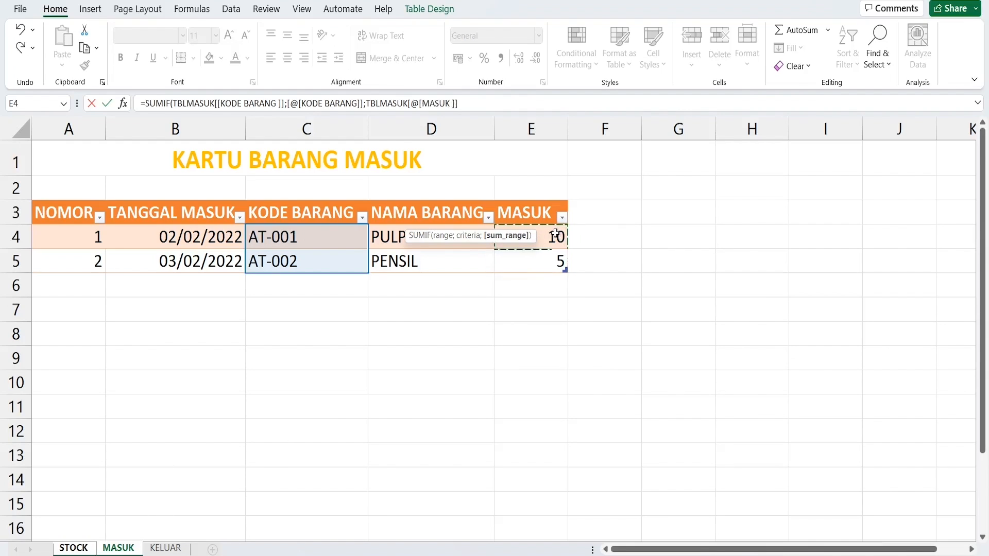
drag(555, 234, 560, 264)
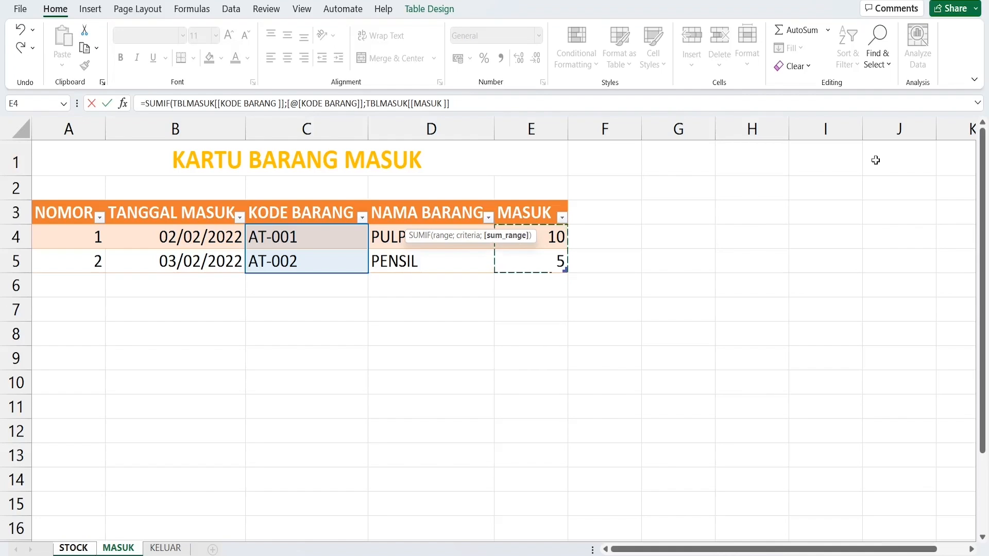
key(Return)
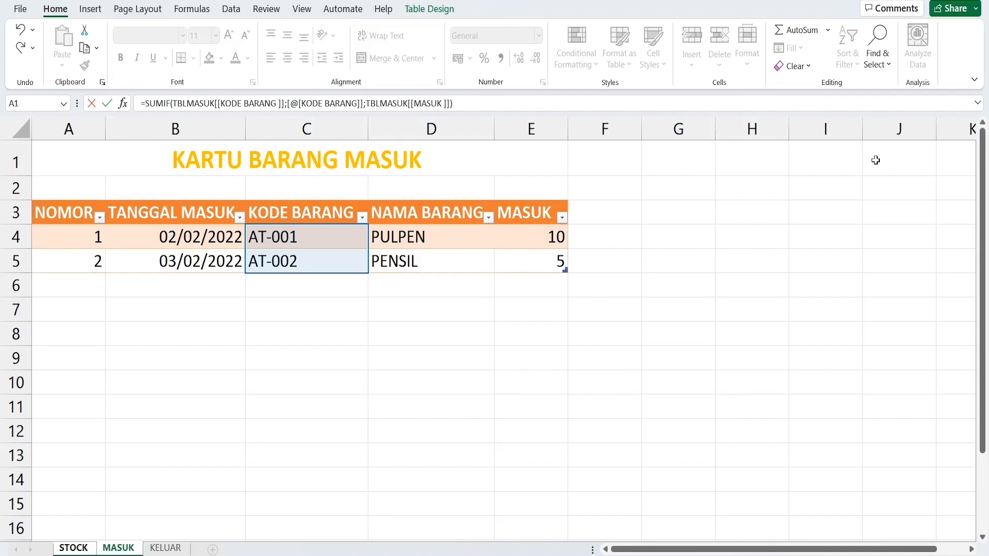
Step: Check the PULPEN row's MASUK total on the STOCK sheet against its quantity on the MASUK sheet
click(426, 216)
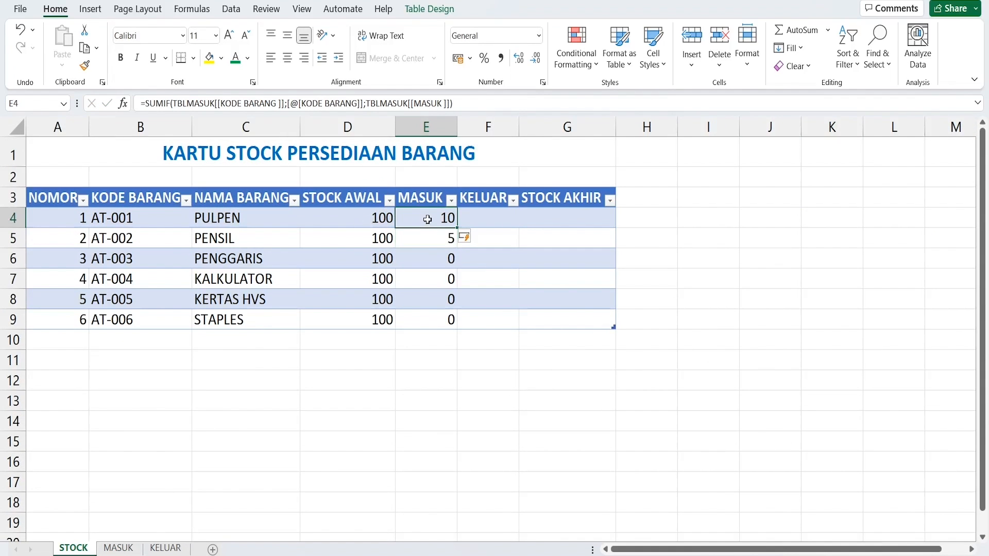
click(17, 218)
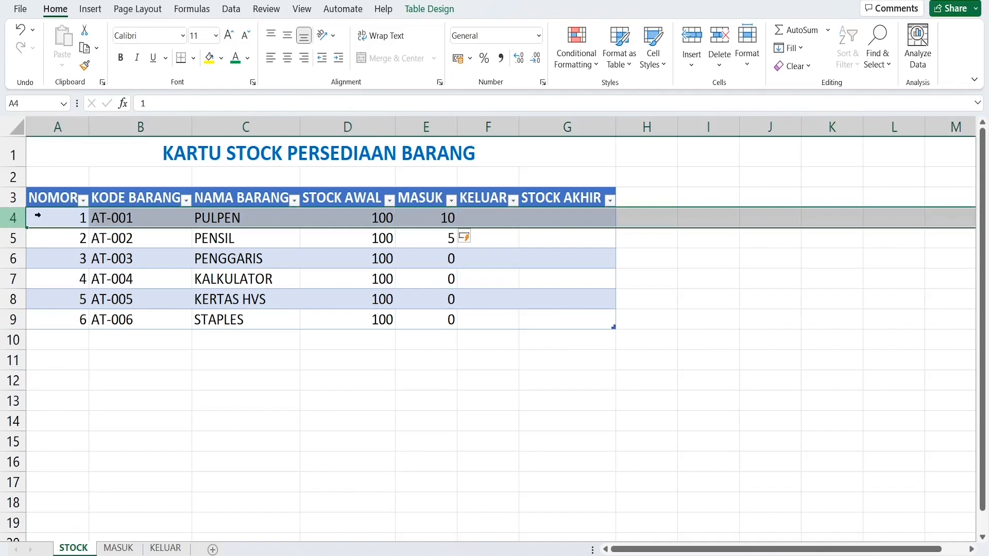
click(314, 219)
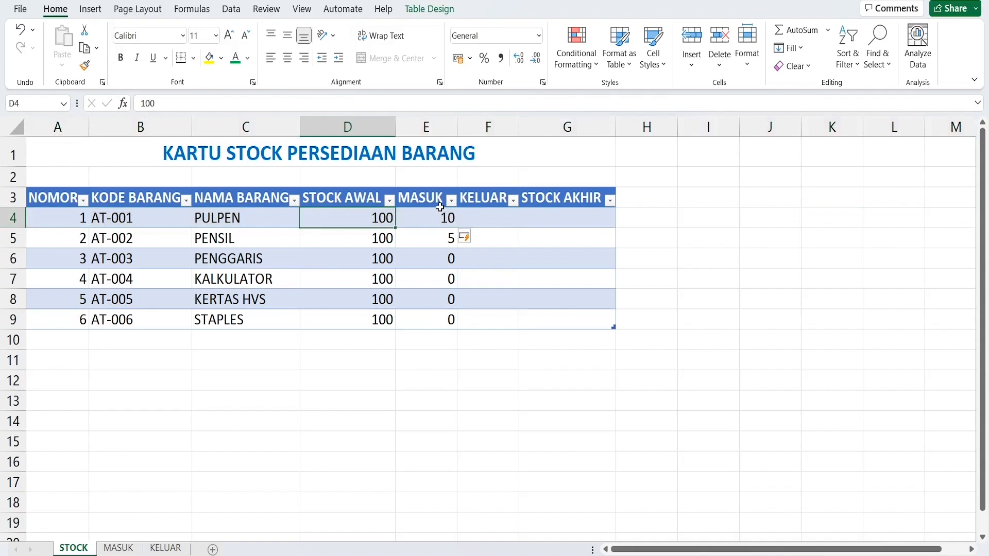
click(122, 547)
click(522, 239)
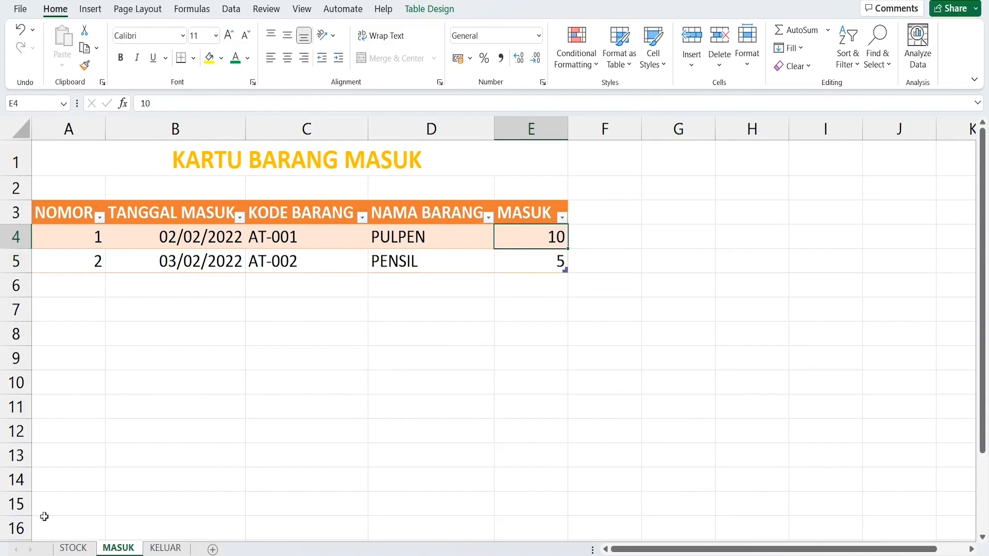
click(73, 547)
click(433, 219)
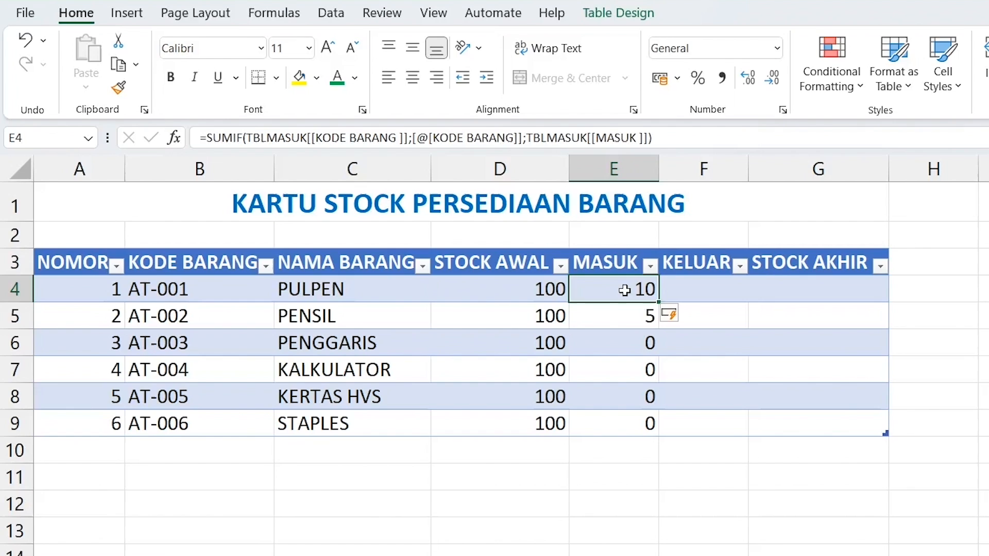
Step: Start a SUMIF formula in F4 of the STOCK sheet with the KODE BARANG column of TBLKELUAR as the range
click(712, 287)
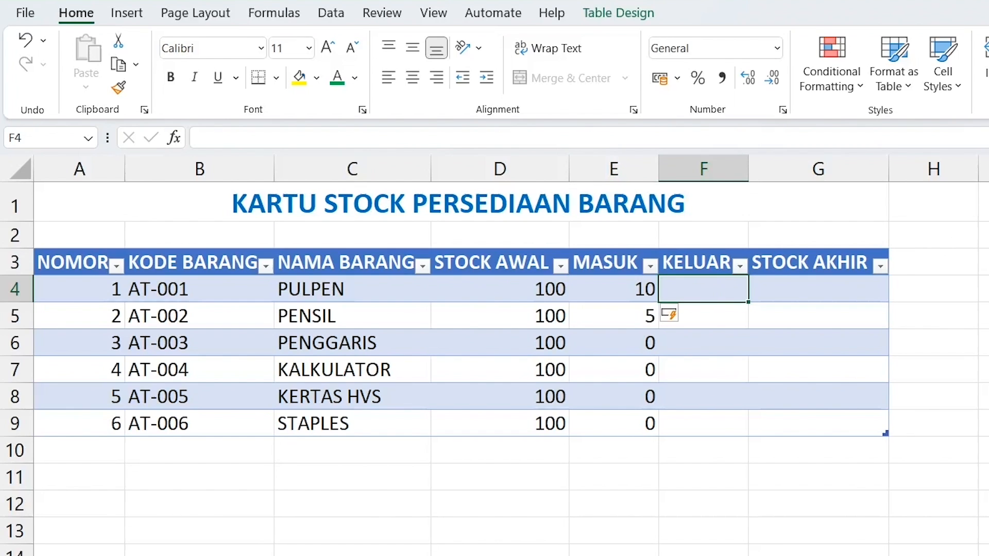
text(=SU)
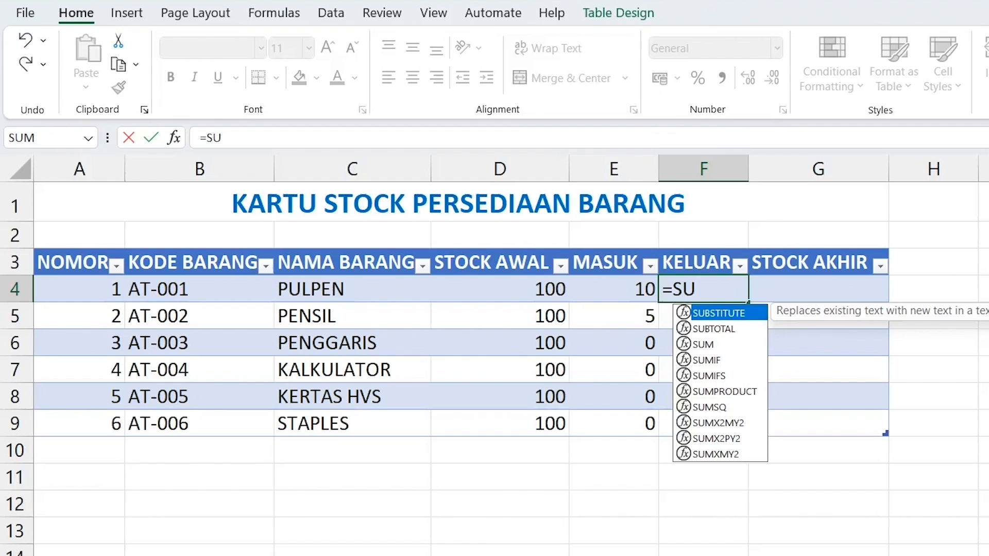
text(M)
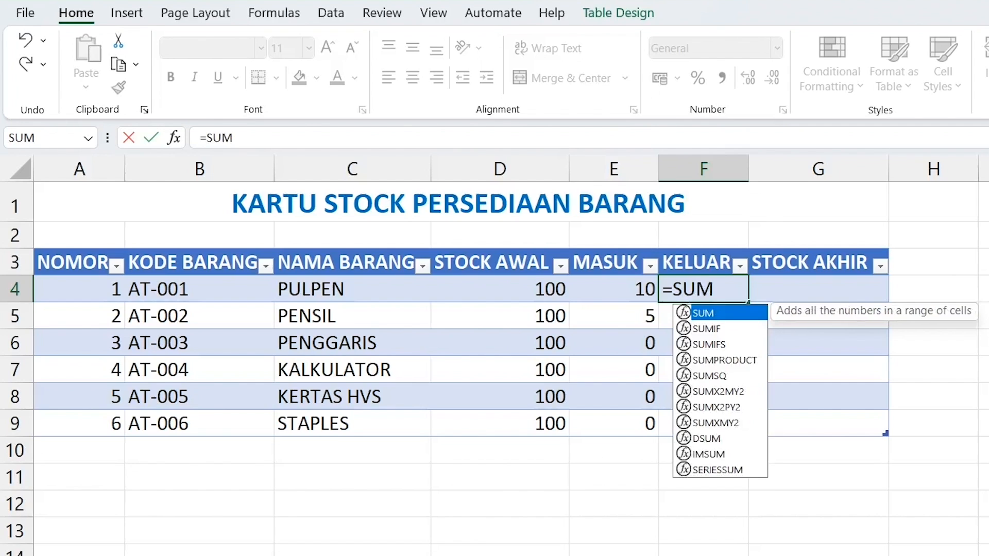
text(IF()
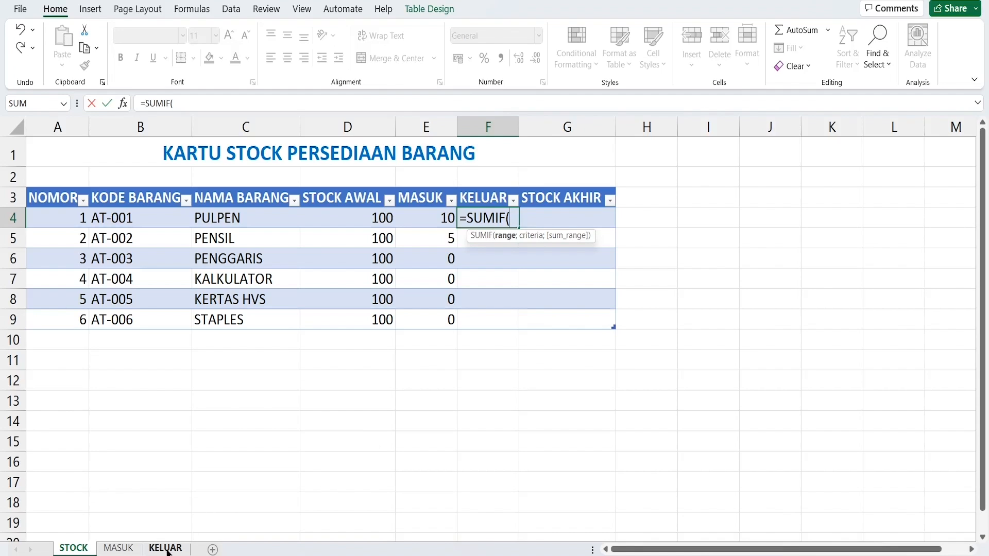
click(166, 548)
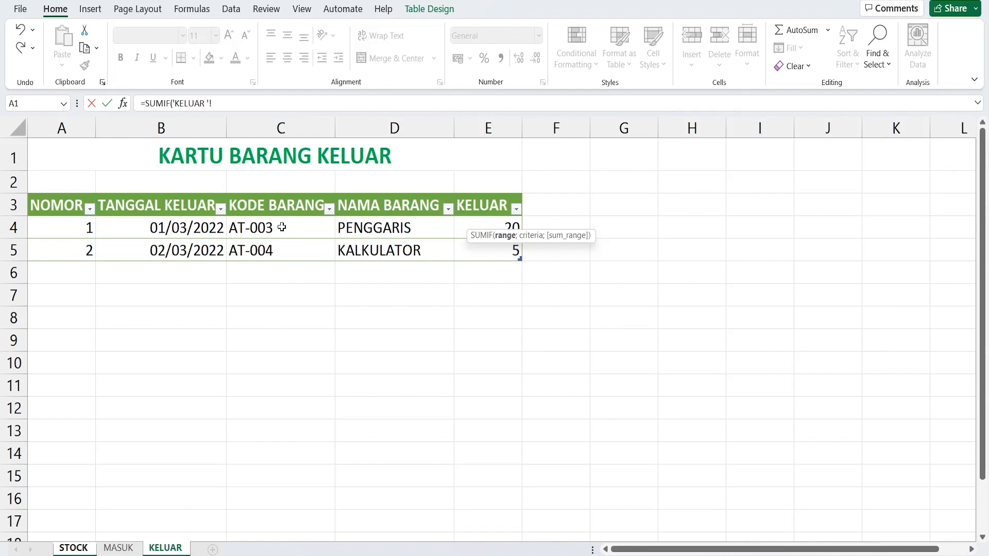
drag(281, 227, 282, 248)
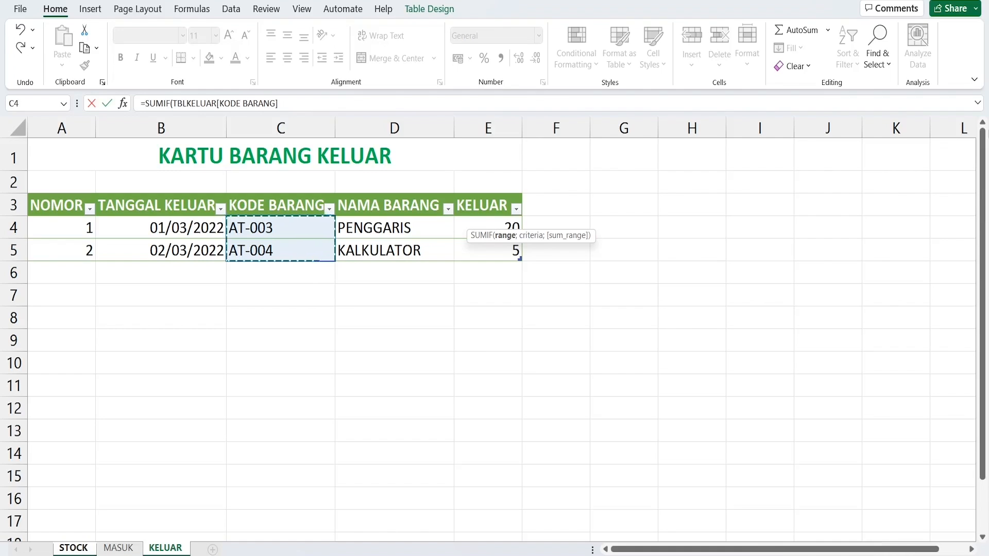
text(;)
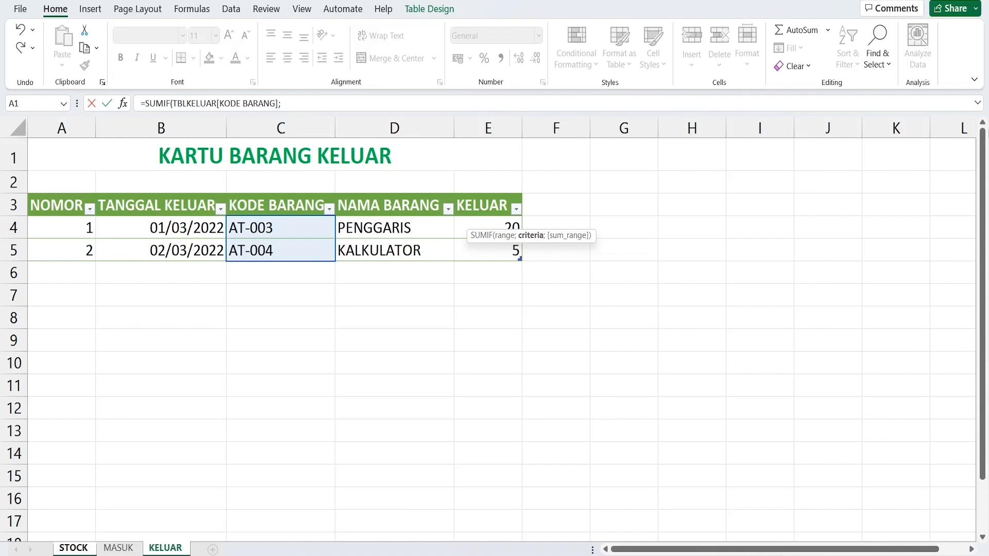
Step: Complete the SUMIF in F4 with the same row's KODE BARANG as criteria and the KELUAR column of TBLKELUAR as sum range
click(78, 549)
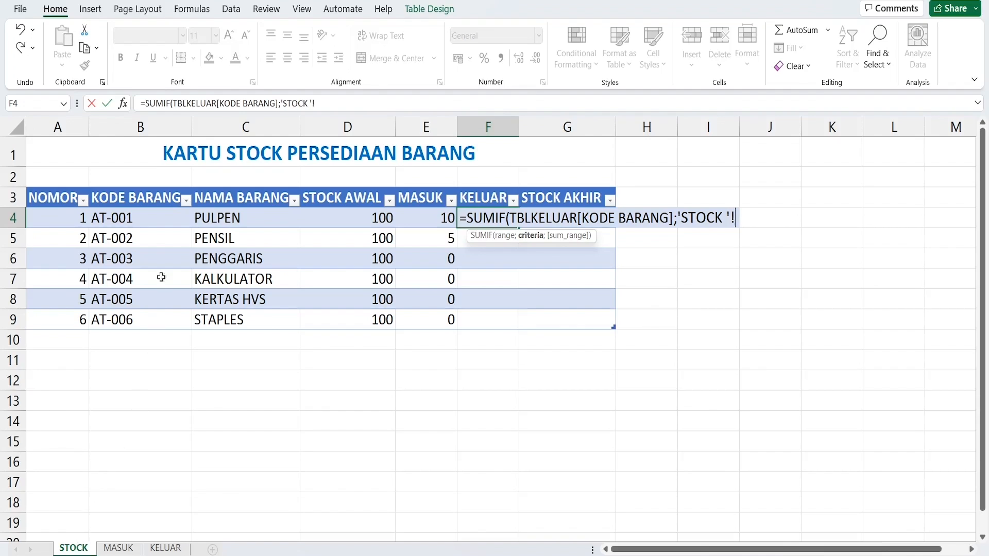
click(137, 219)
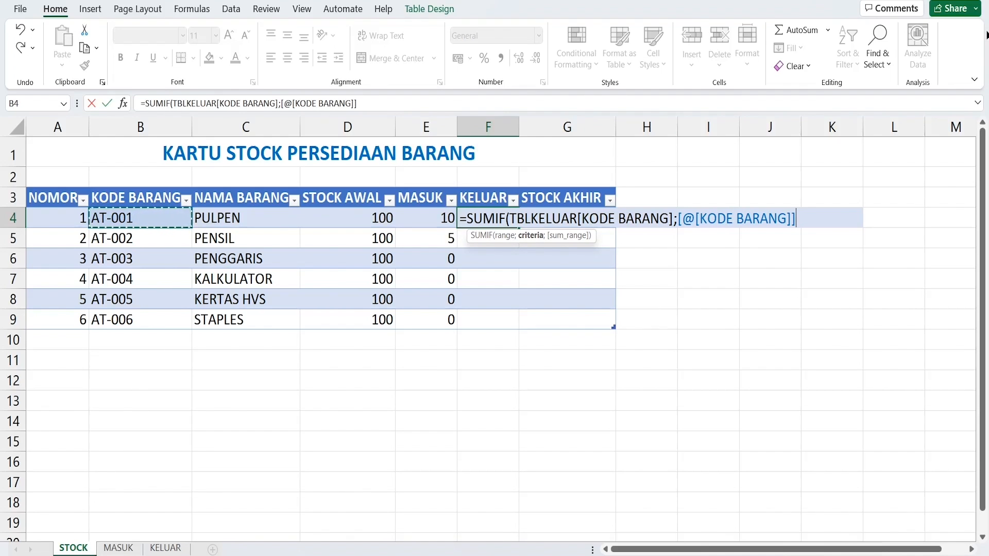
text(;)
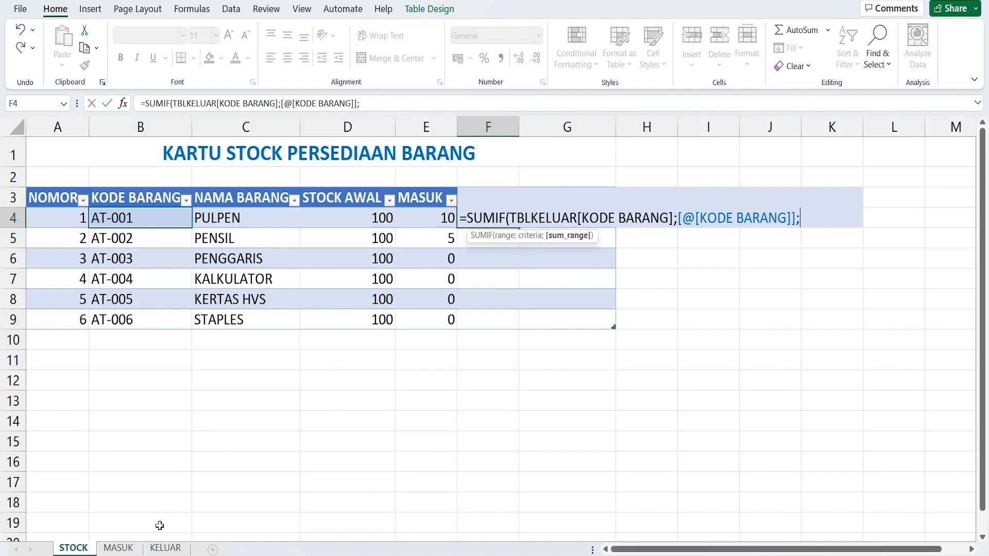
click(162, 550)
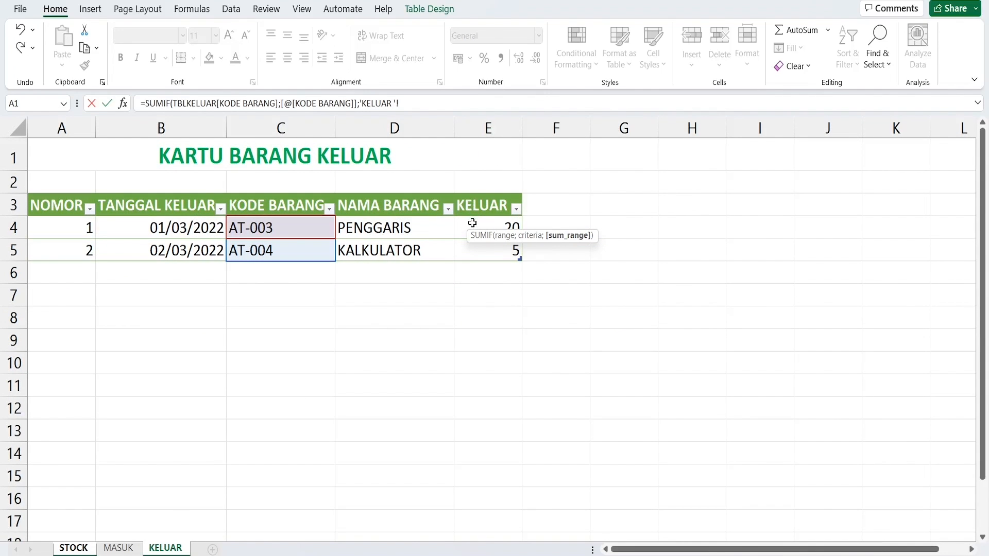
drag(473, 223, 471, 249)
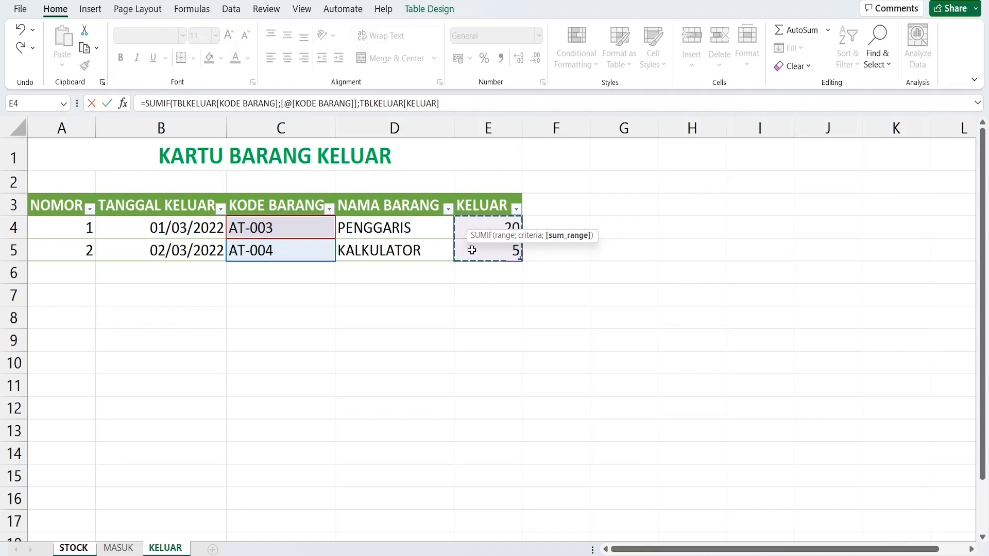
key(Return)
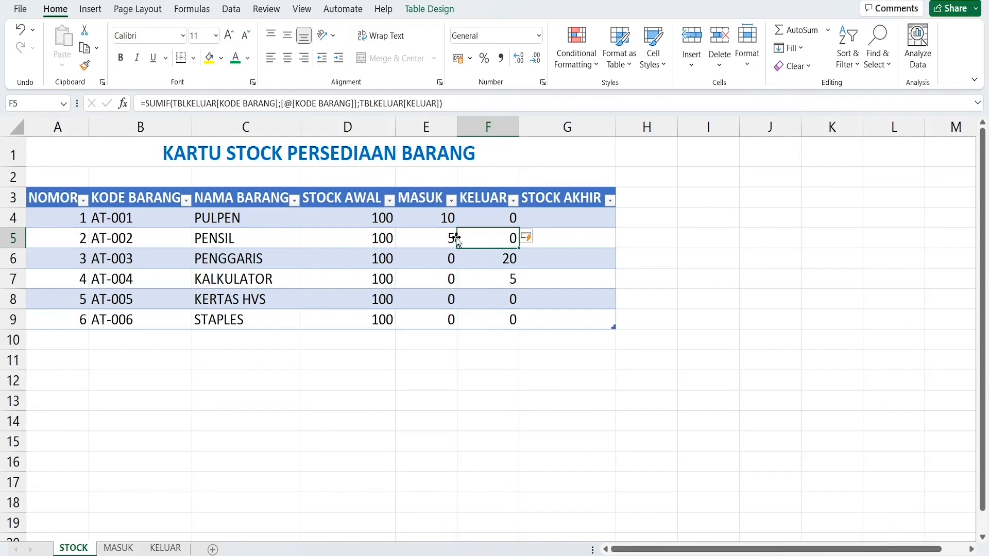
Step: Examine the formula results in the MASUK and KELUAR columns for all items of the stock card
drag(452, 238, 503, 318)
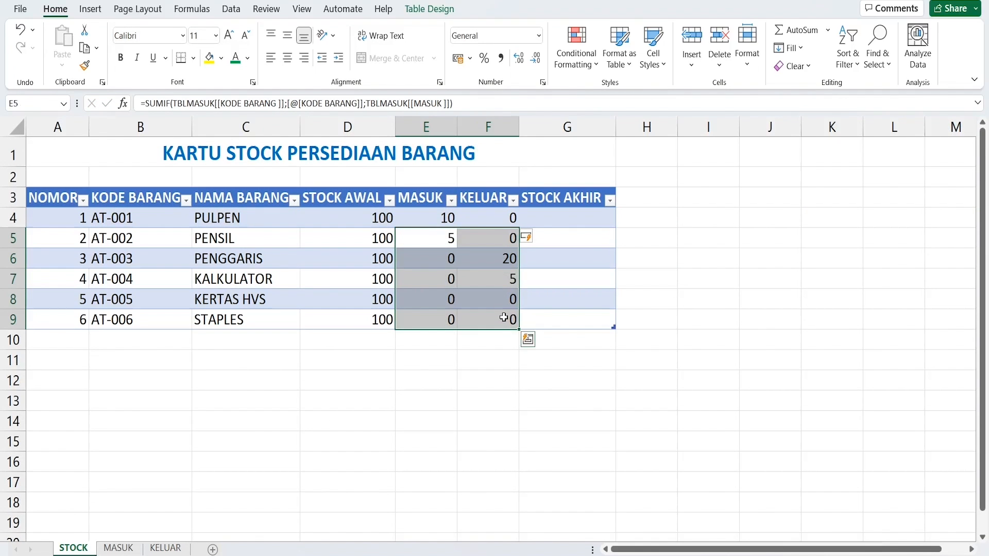
drag(443, 240, 499, 320)
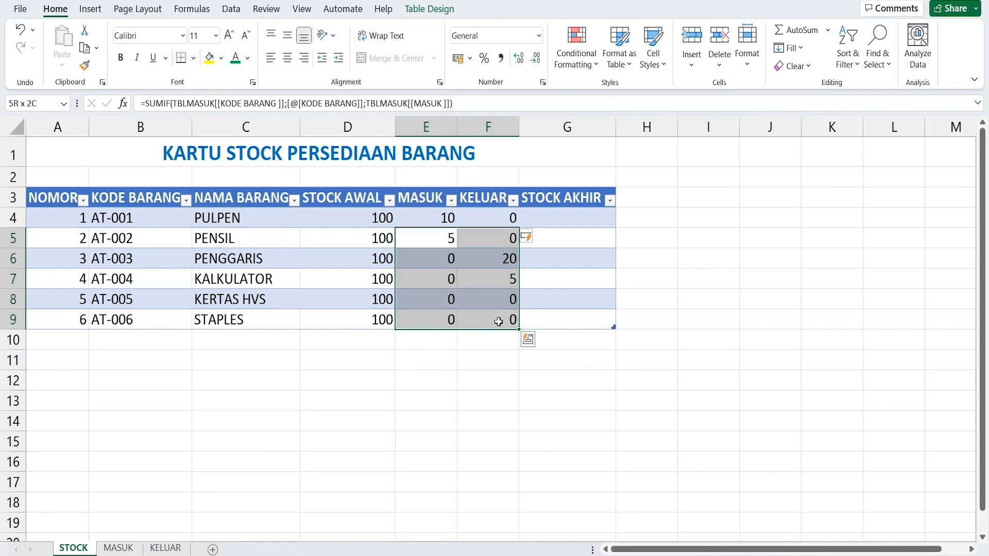
click(443, 237)
drag(442, 216, 486, 215)
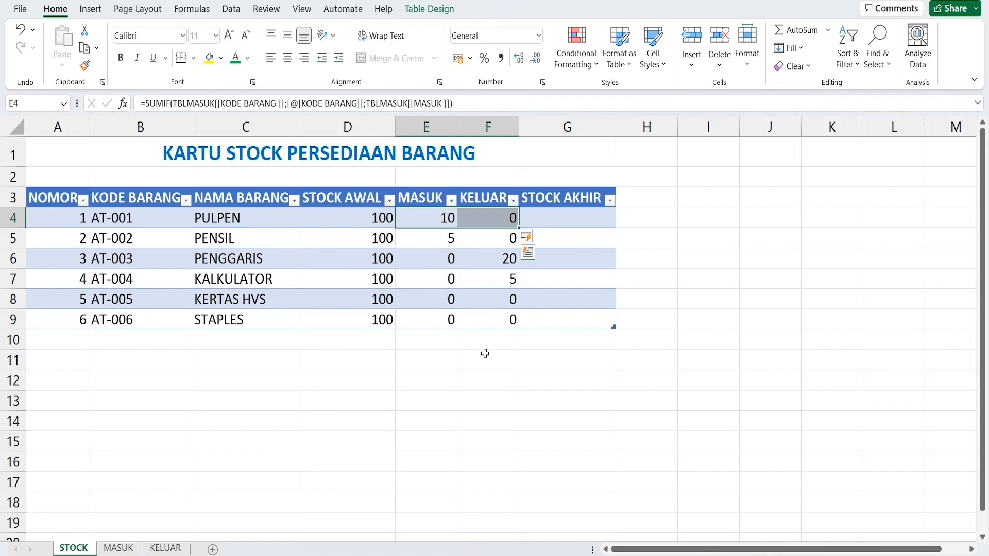
drag(431, 237, 494, 318)
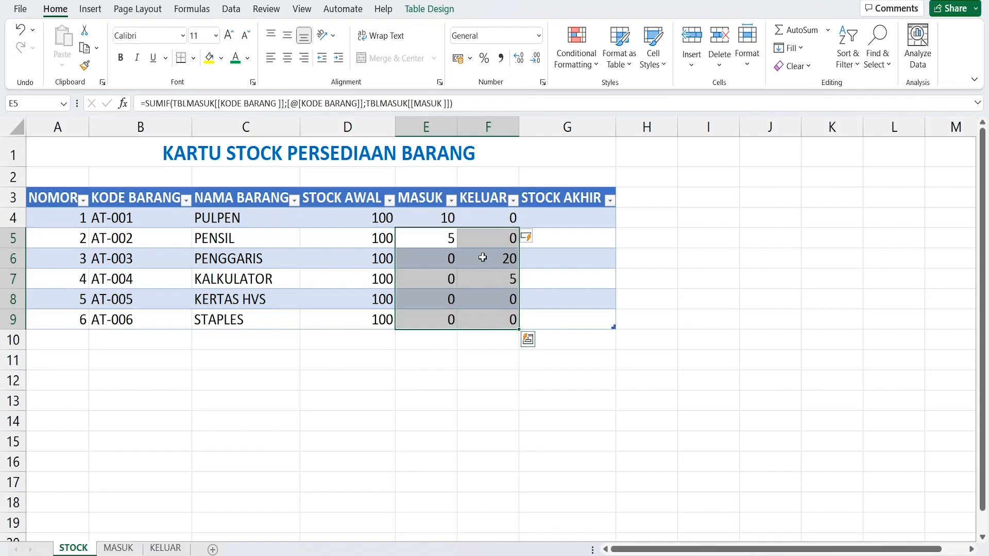
click(448, 216)
click(463, 239)
drag(513, 242, 399, 307)
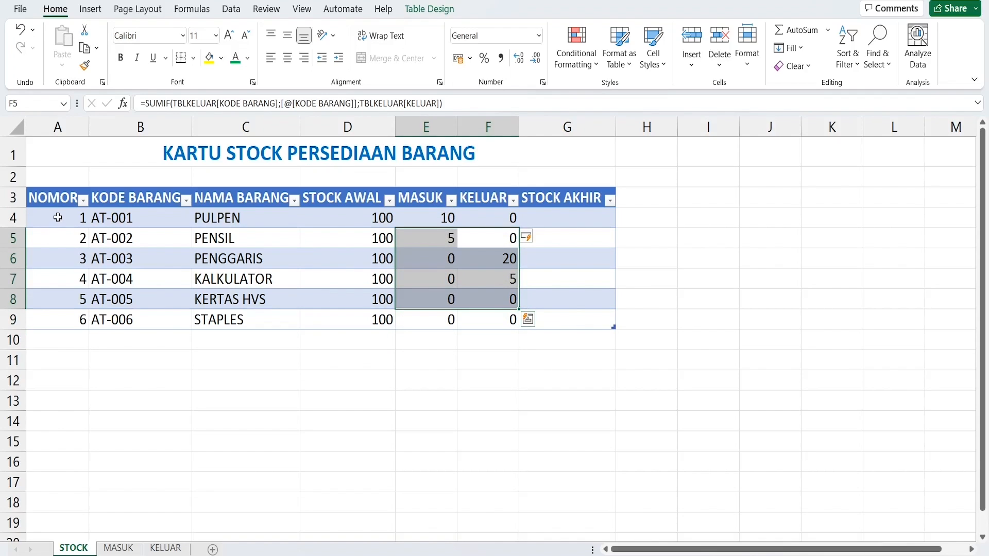
click(56, 200)
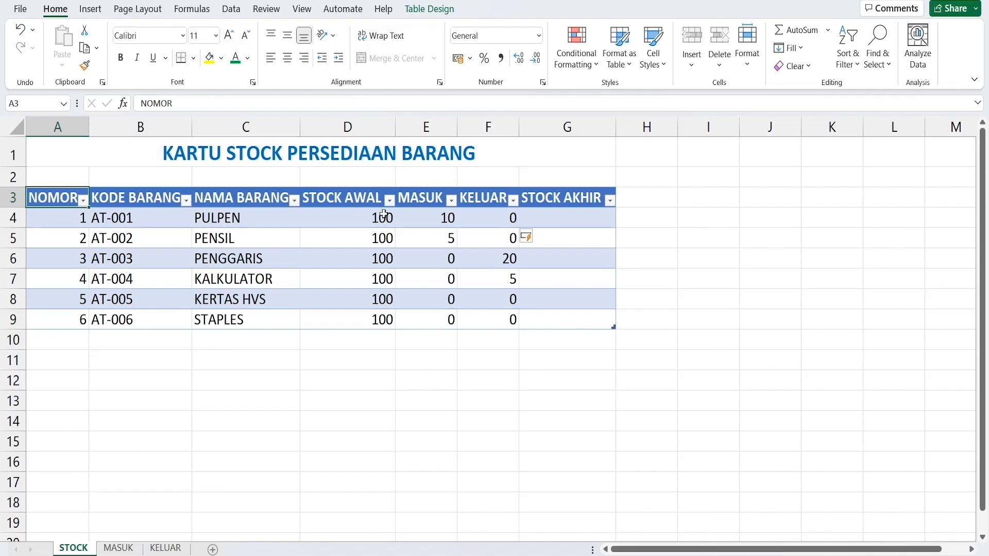
Step: Calculate STOCK AKHIR in G4 of the STOCK sheet as the same row's STOCK AWAL plus MASUK minus KELUAR
click(572, 225)
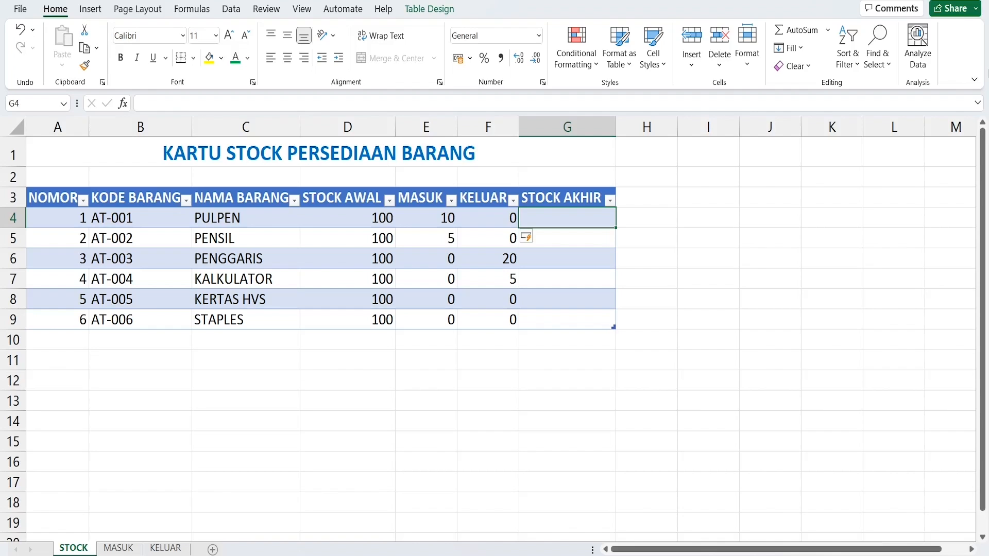
text(=)
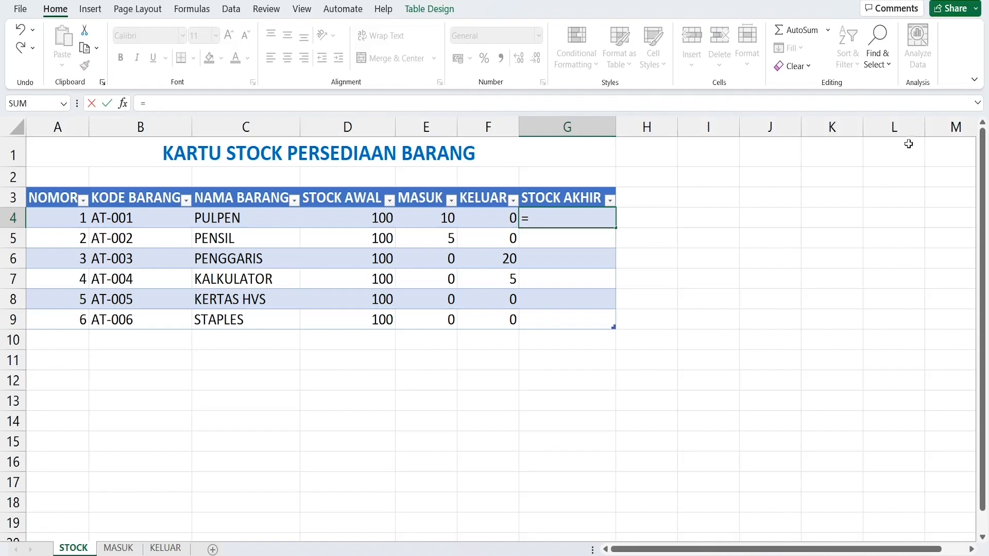
click(323, 218)
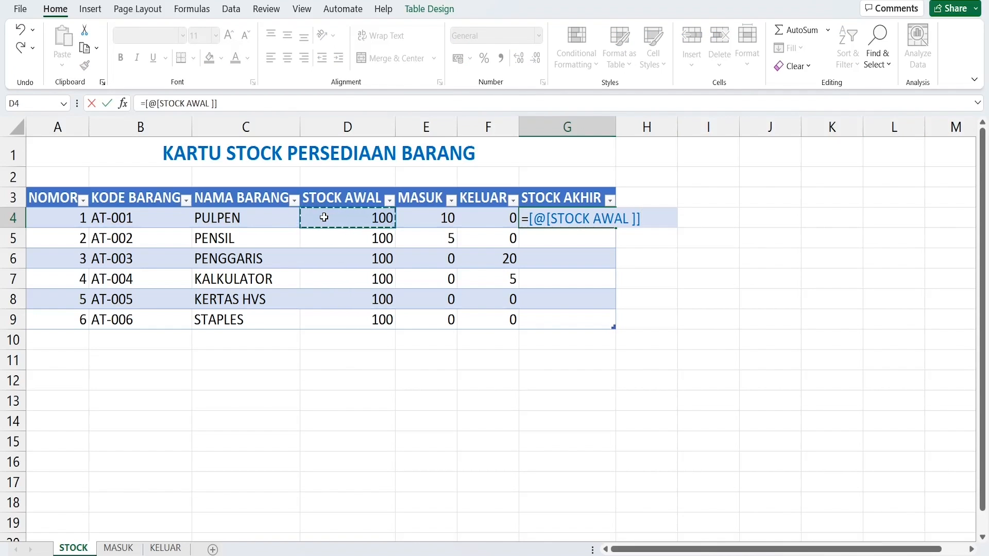
text(+)
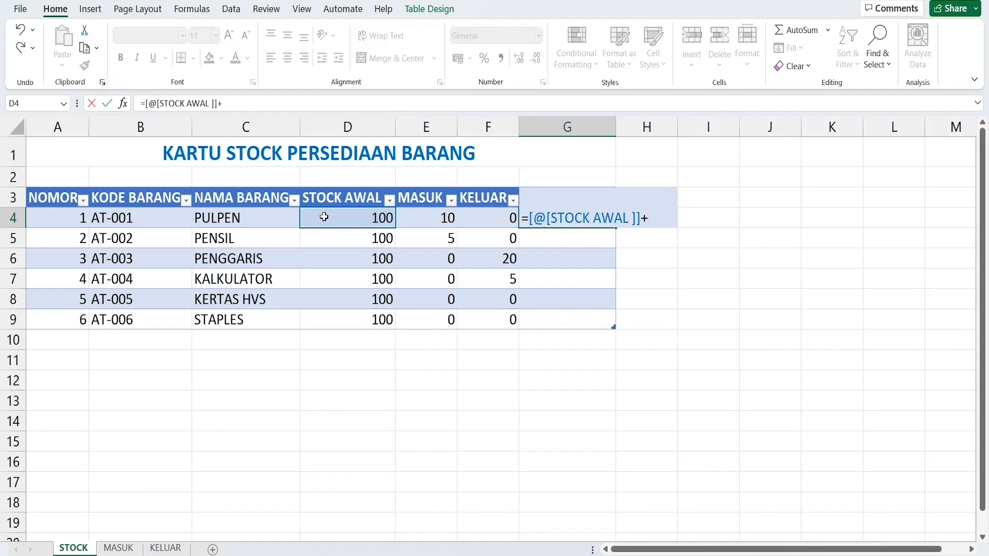
click(425, 216)
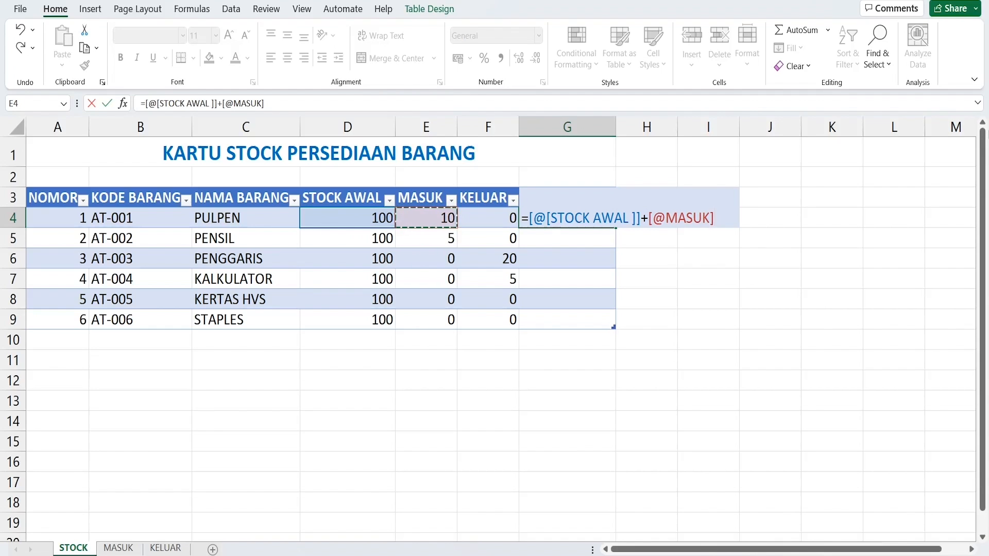
text(-)
click(480, 219)
key(Return)
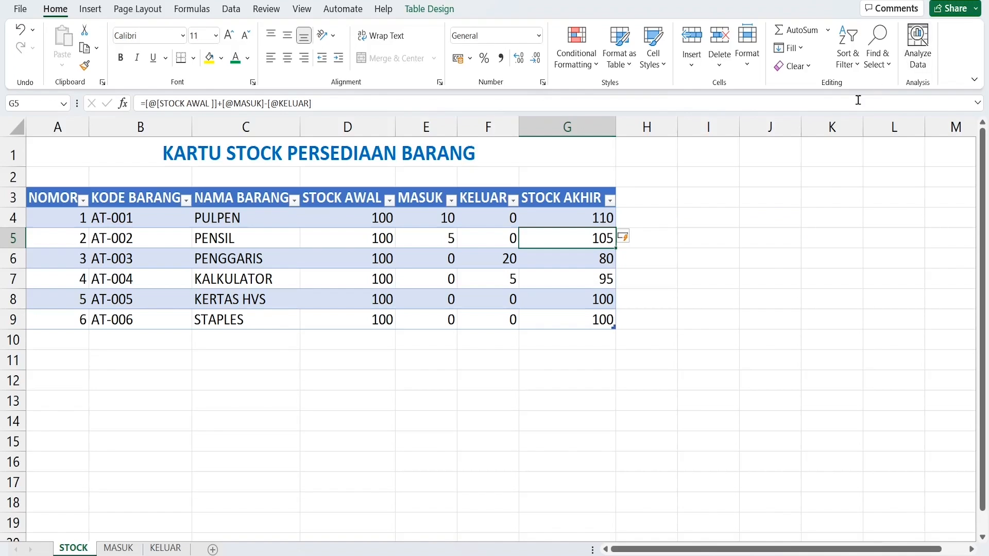
Step: Examine the STOCK AKHIR column and the PULPEN row of the stock card
click(563, 225)
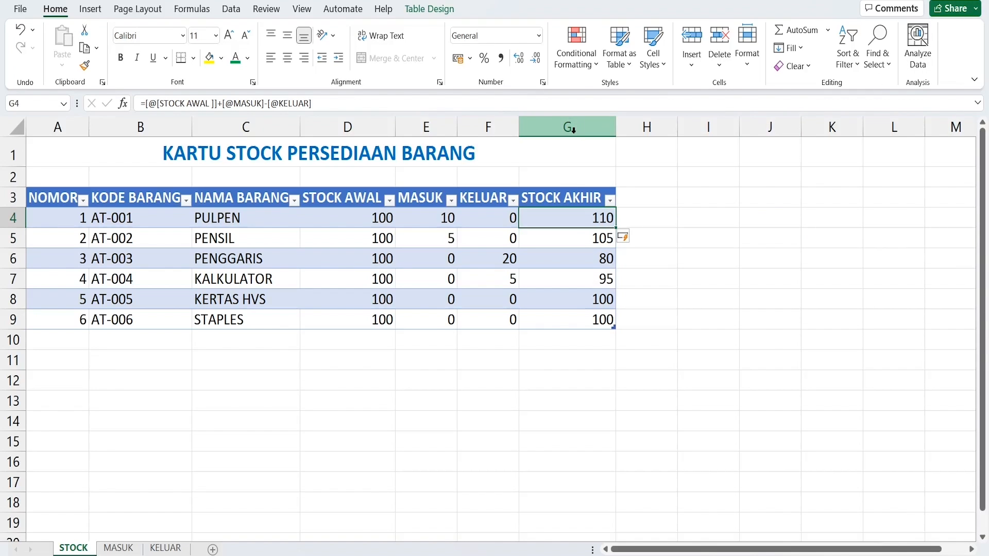
click(573, 129)
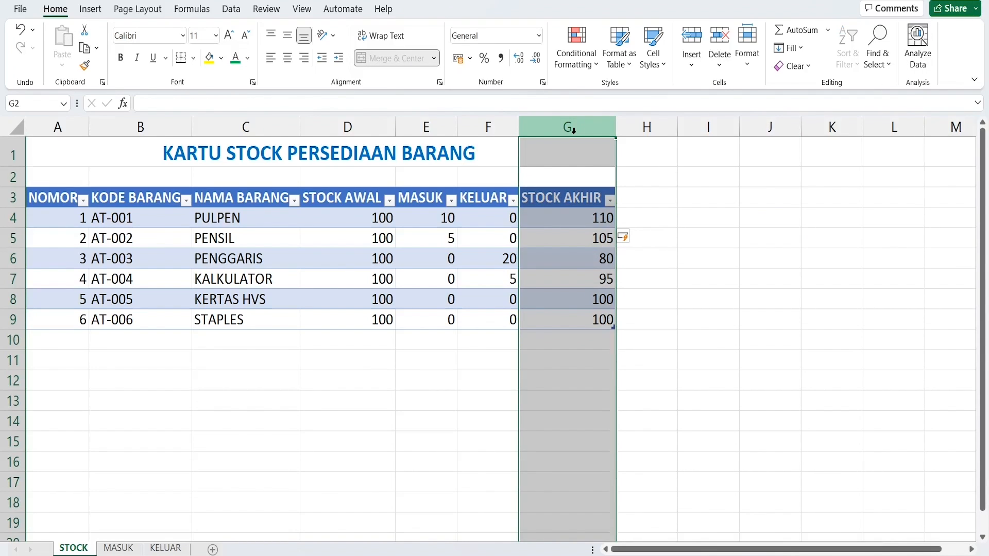
click(609, 331)
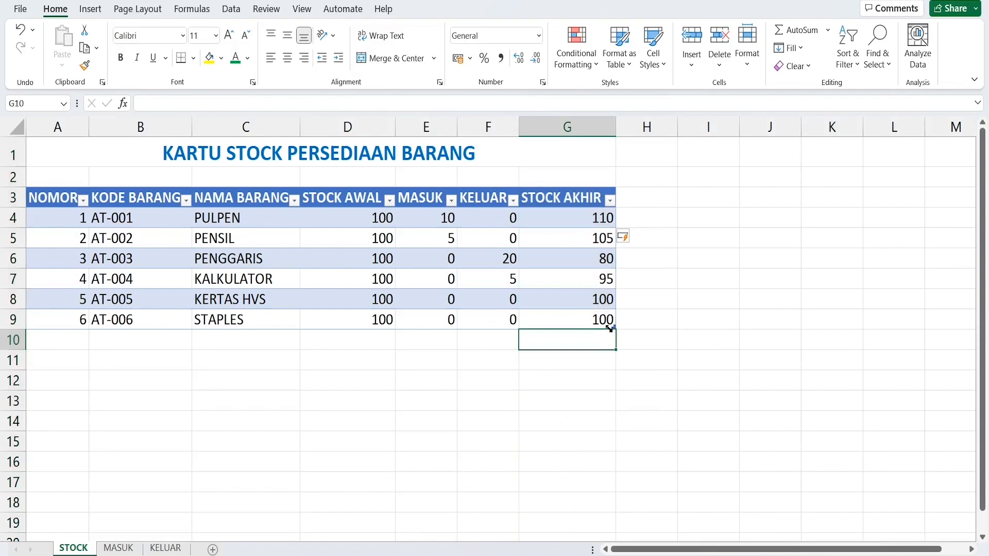
click(469, 221)
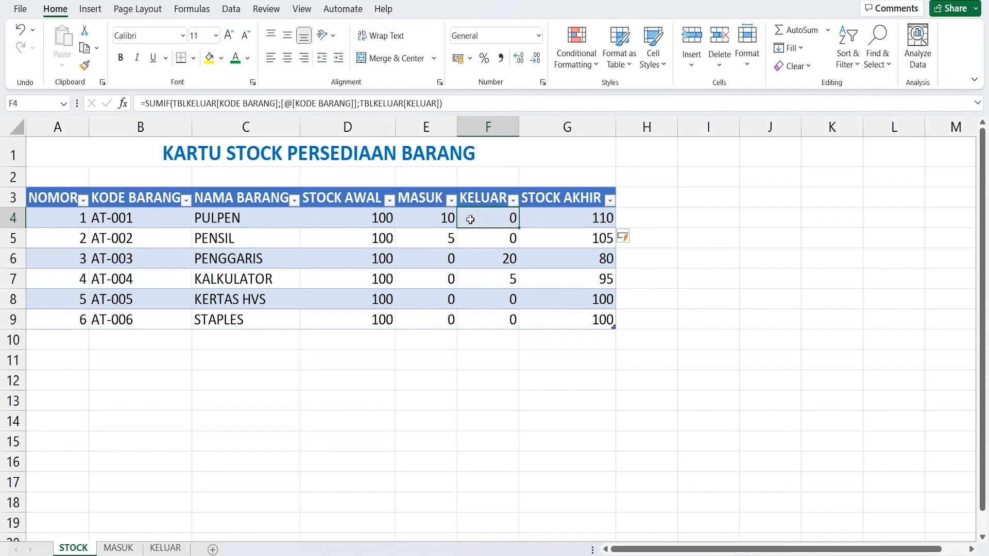
click(8, 219)
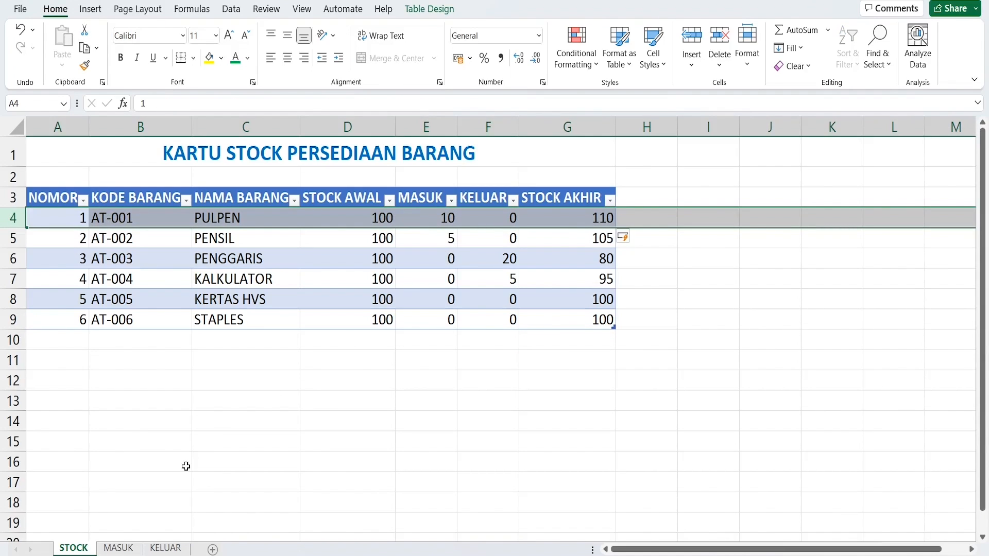
Step: Compare the PULPEN and PENSIL quantities on the MASUK sheet with their MASUK totals on the STOCK sheet
click(118, 548)
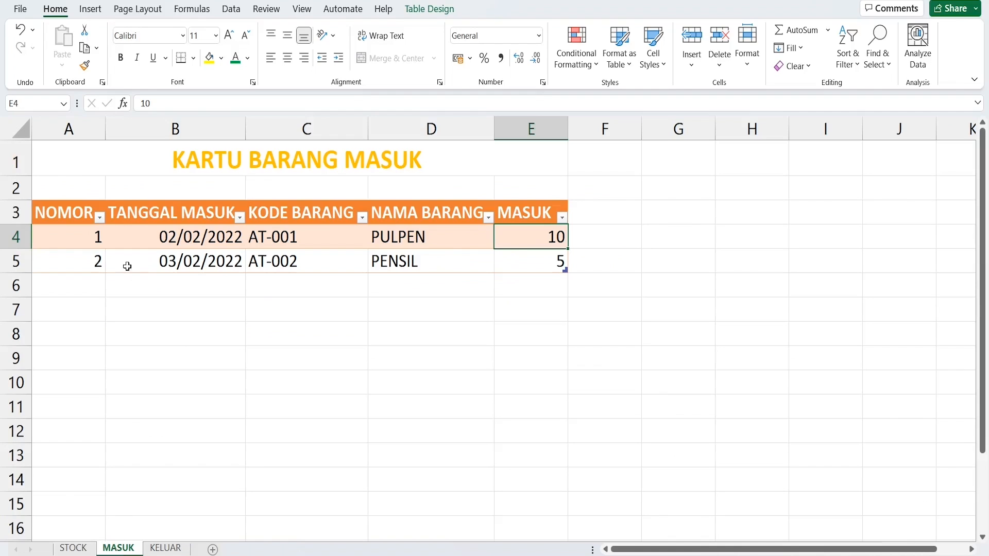
click(452, 265)
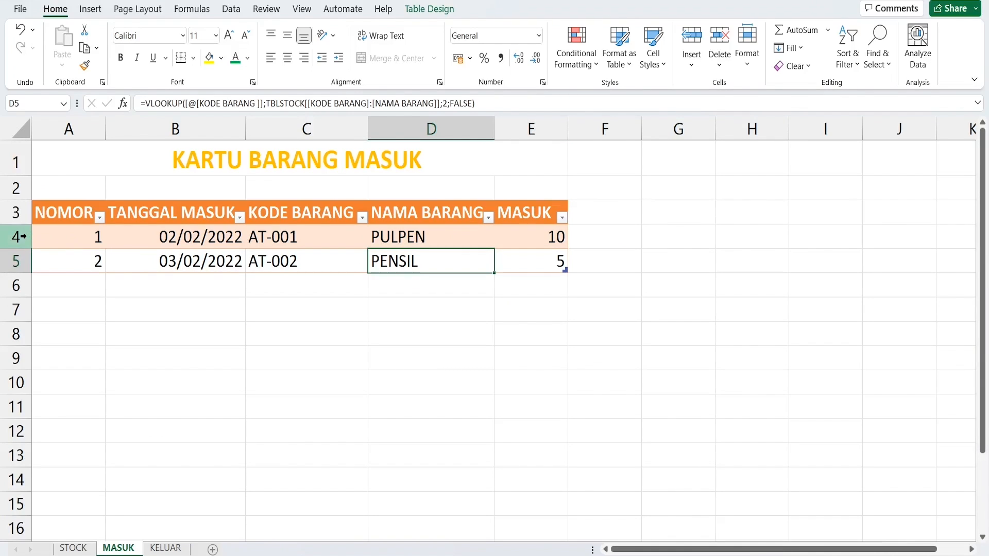
drag(22, 236, 18, 260)
click(561, 234)
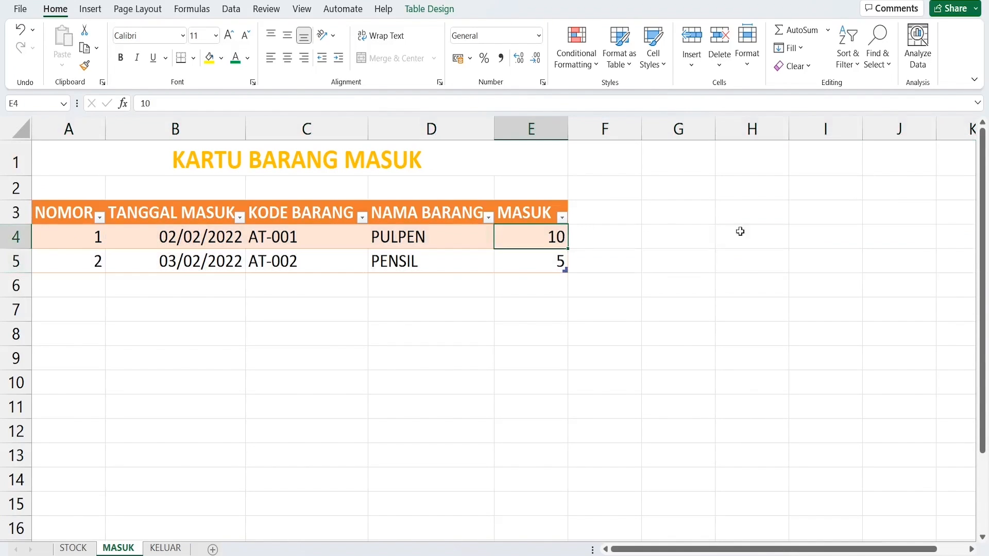
click(534, 261)
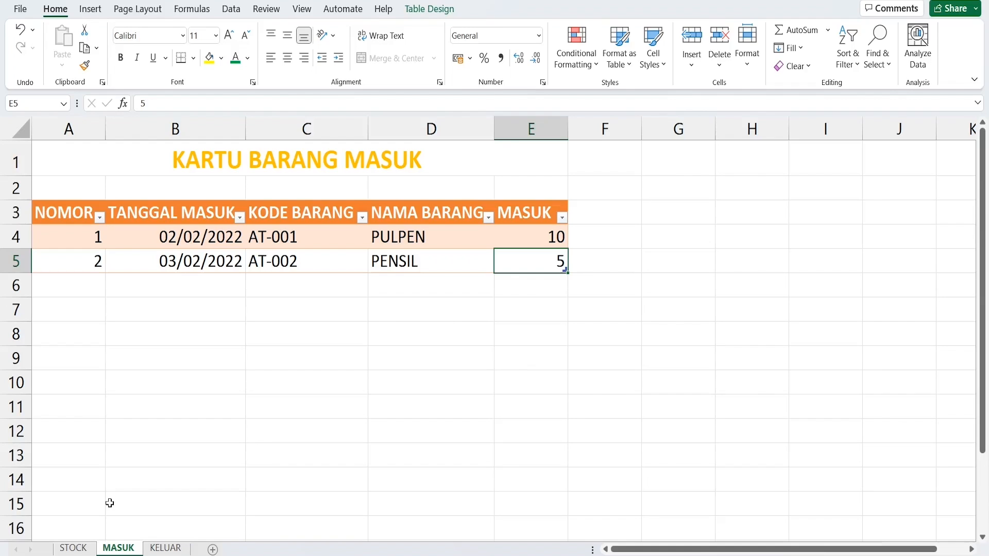
click(92, 548)
click(448, 216)
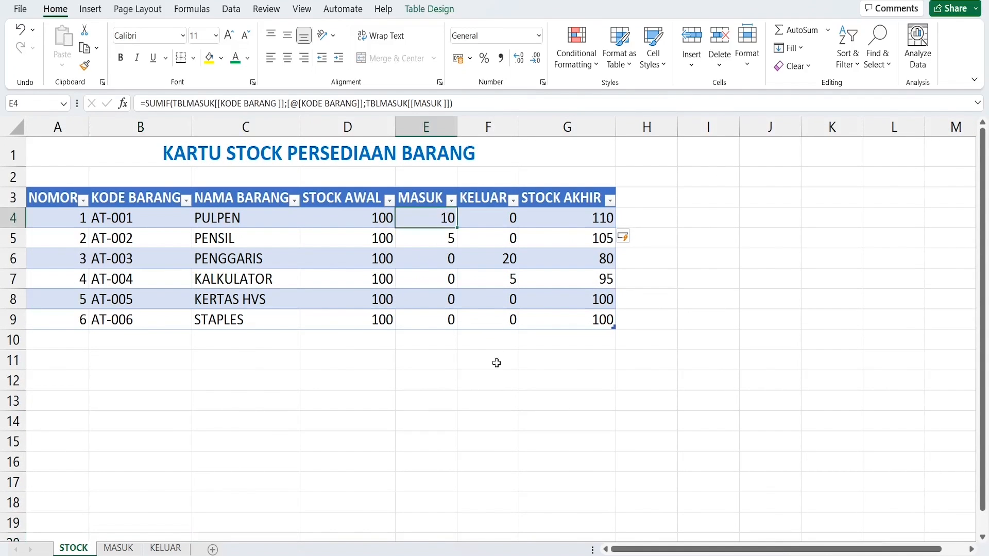
click(439, 234)
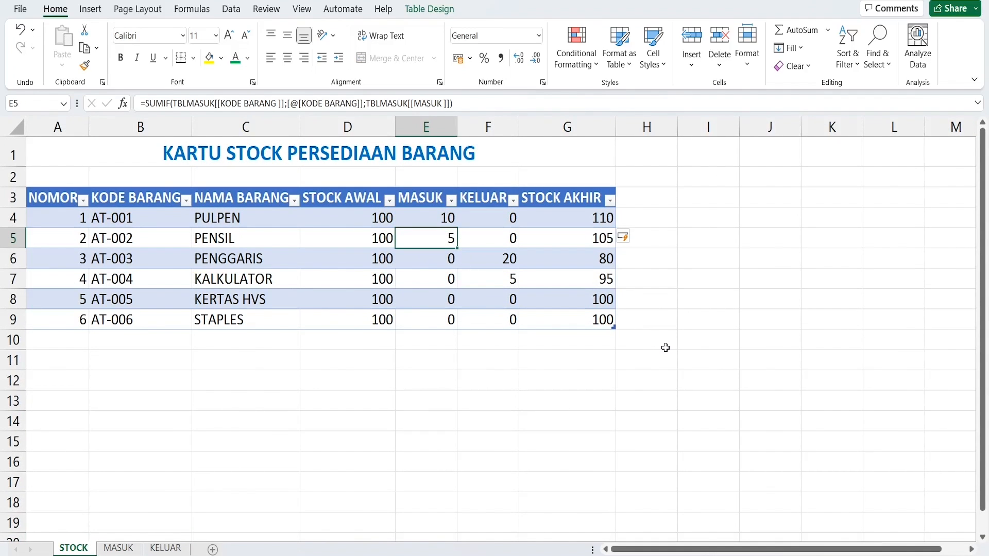
Step: Compare the PENGGARIS and KALKULATOR quantities on the KELUAR sheet with their KELUAR totals on the STOCK sheet
click(157, 550)
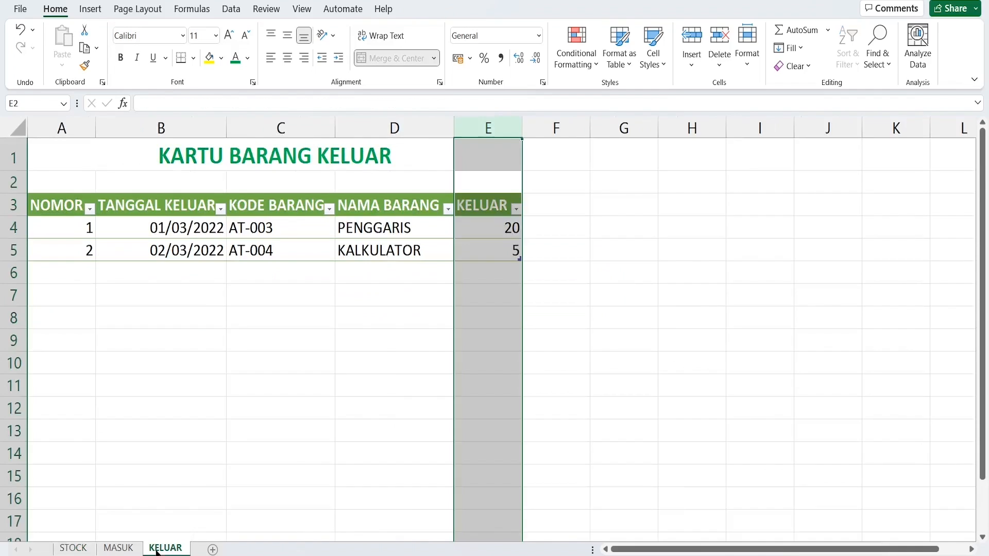
click(196, 325)
click(341, 228)
click(364, 252)
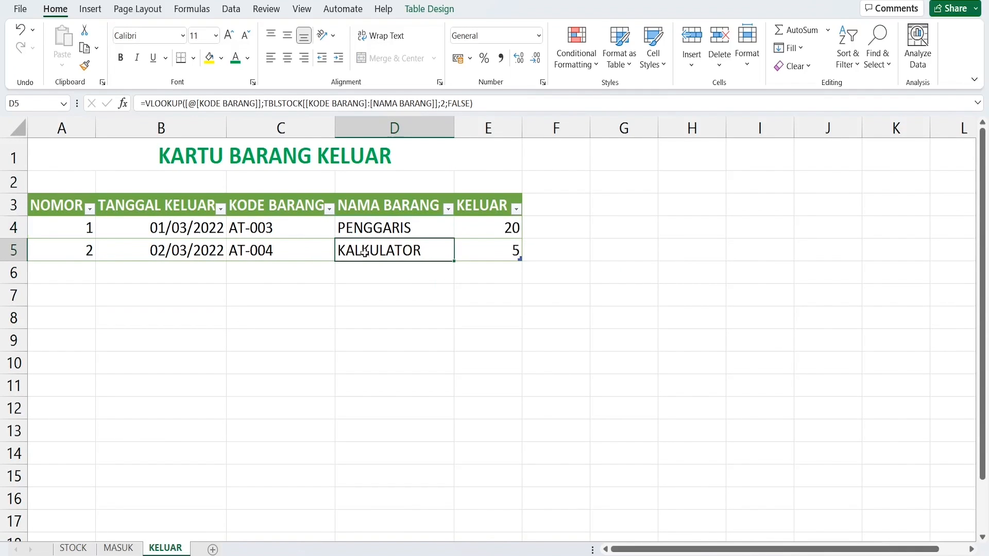
click(496, 223)
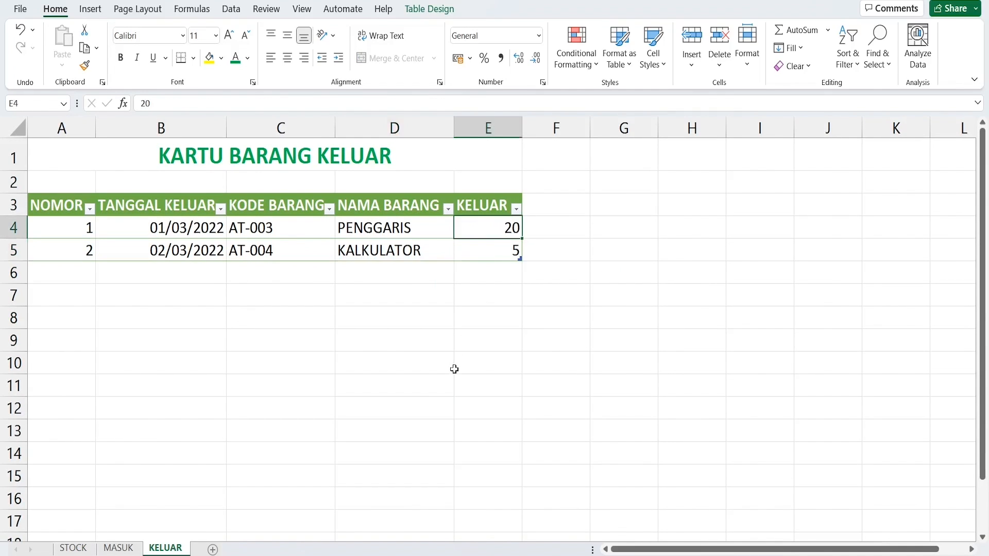
click(493, 248)
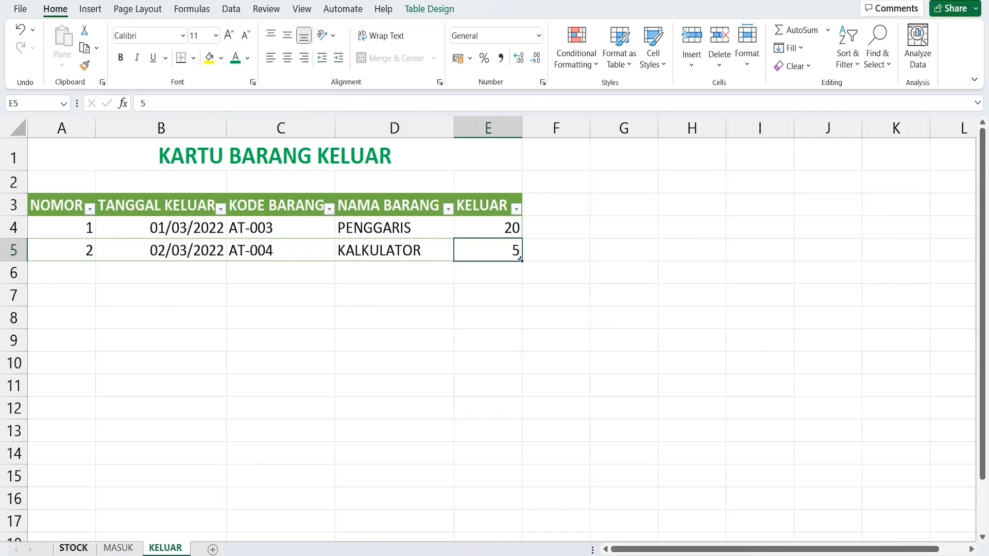
click(76, 549)
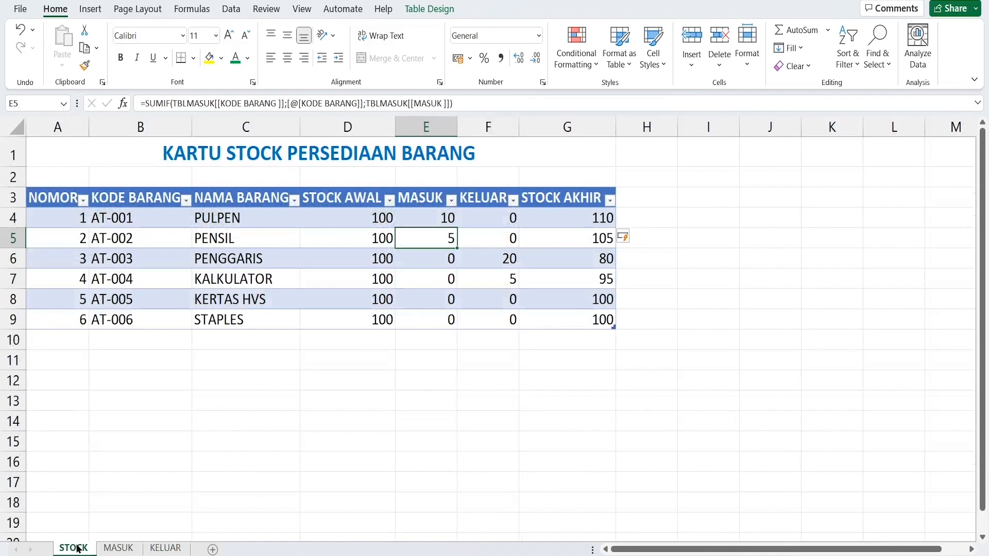
click(512, 255)
click(516, 285)
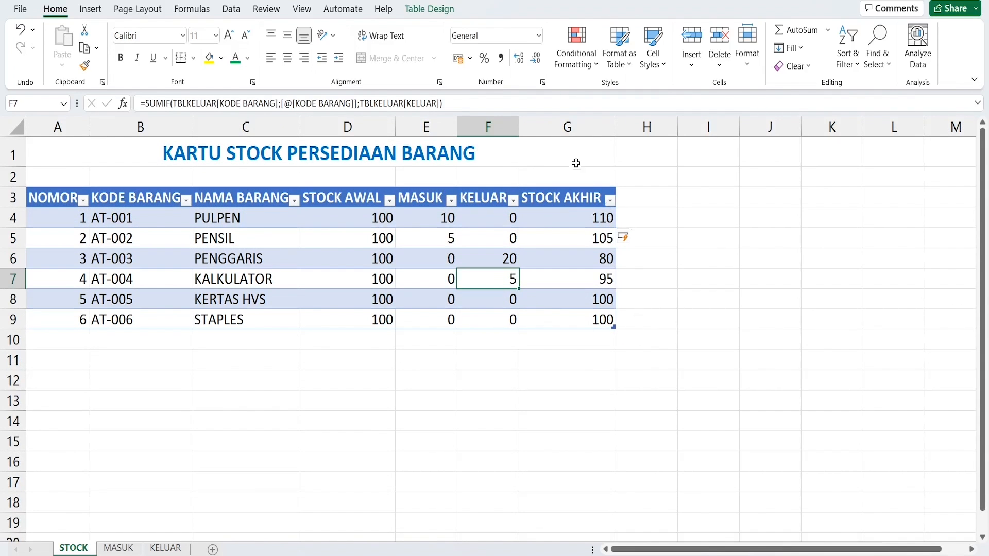
click(567, 127)
click(247, 406)
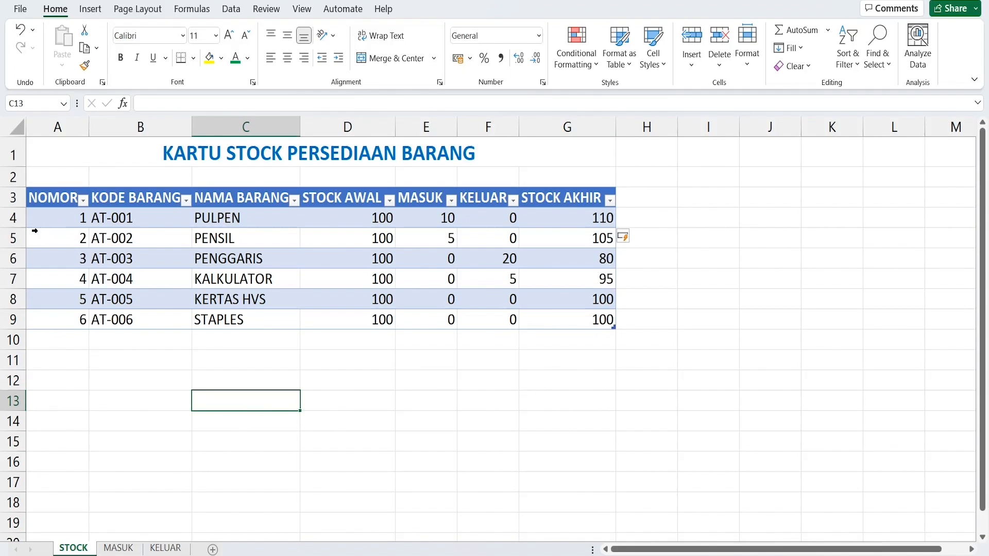
Step: Start a new record in row 6 of the MASUK sheet with NOMOR 3 and TANGGAL MASUK 04/02/2022
click(448, 218)
click(118, 548)
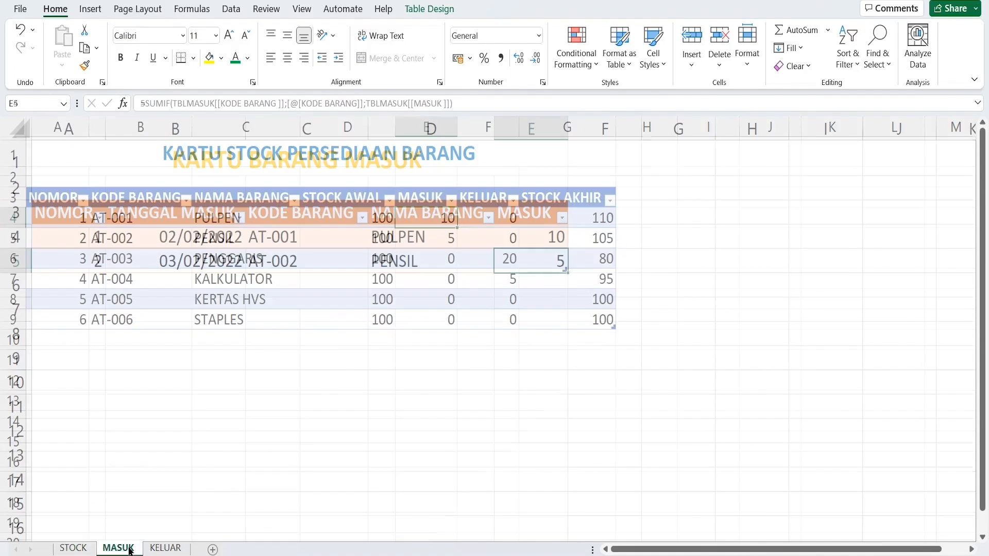
click(88, 288)
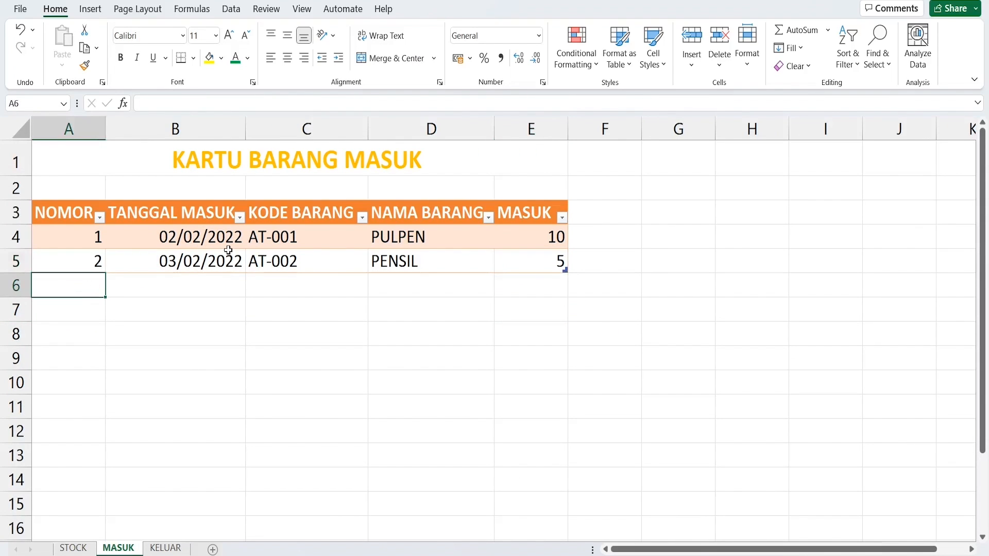
text(3)
key(Tab)
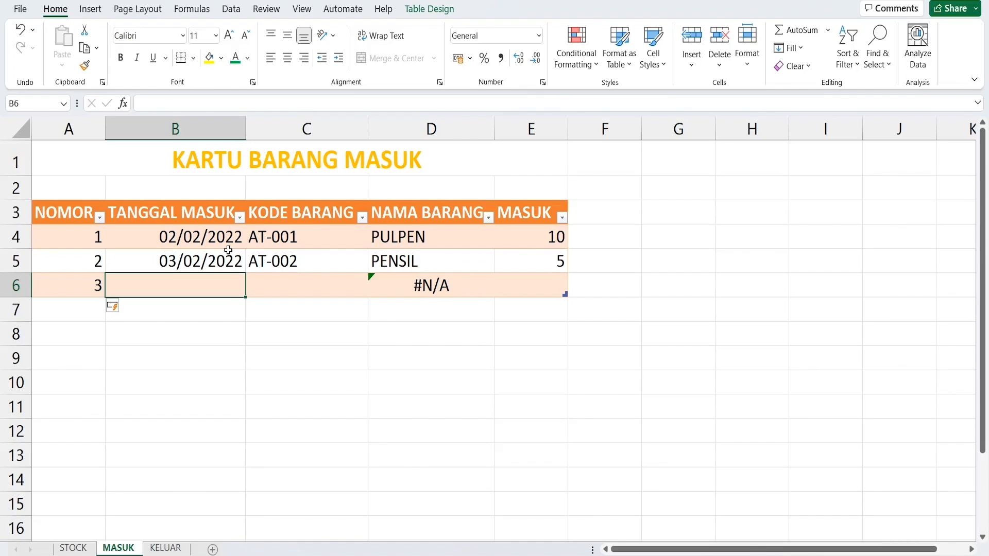
text(04/)
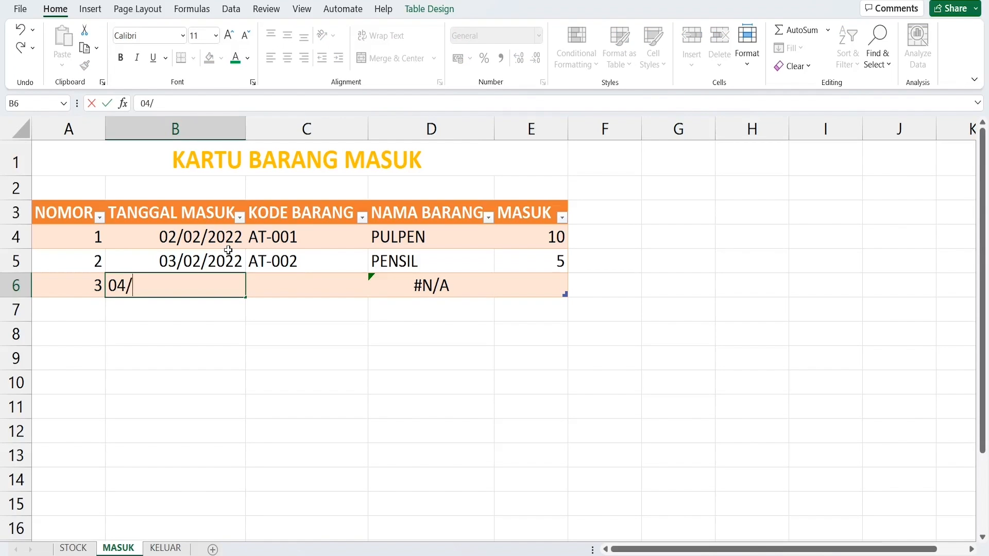
text(0)
text(2/2922)
key(BackSpace)
key(BackSpace)
key(BackSpace)
text(022)
key(Tab)
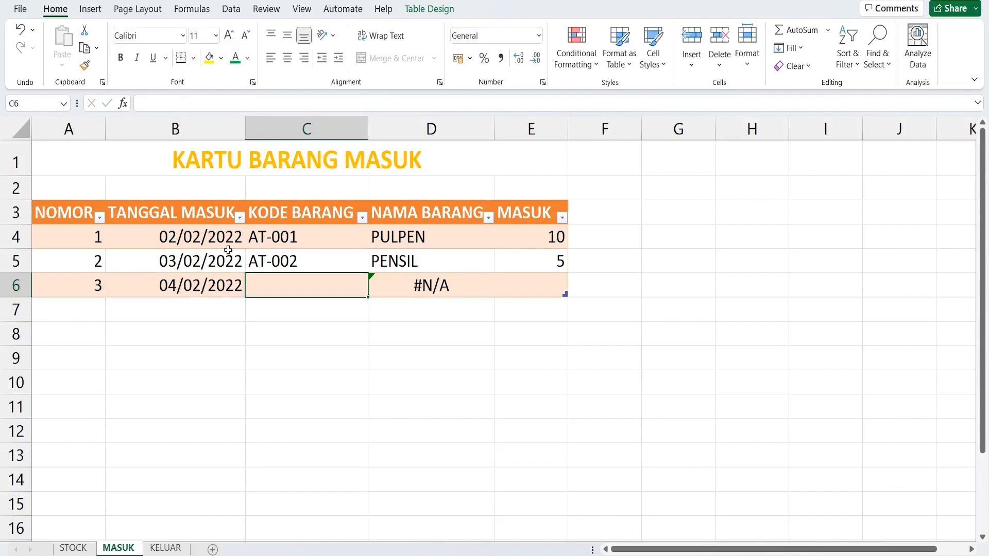
Step: Complete the record with KODE BARANG AT-001 and a MASUK quantity of 20, and check the PULPEN row on the STOCK sheet
text(AT-001)
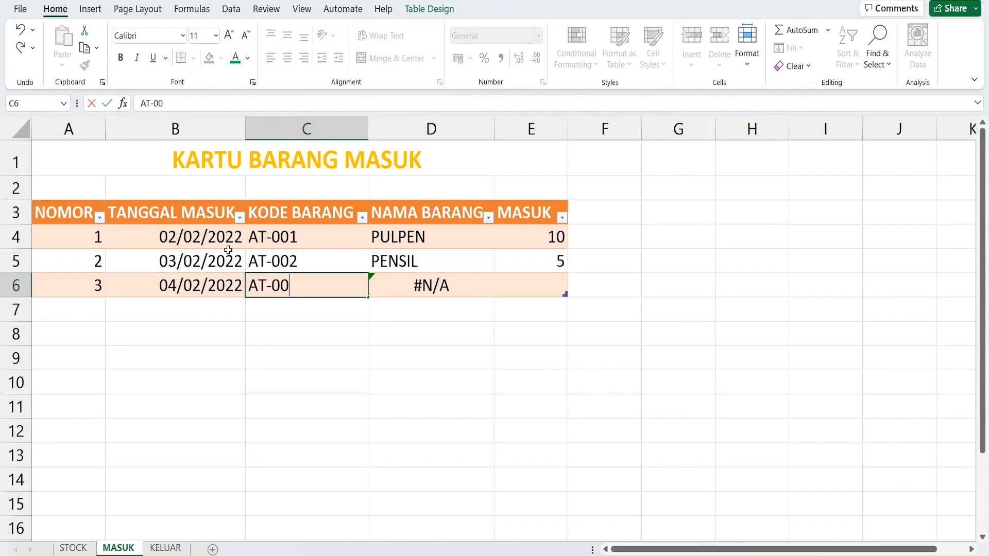
key(Tab)
key(Tab)
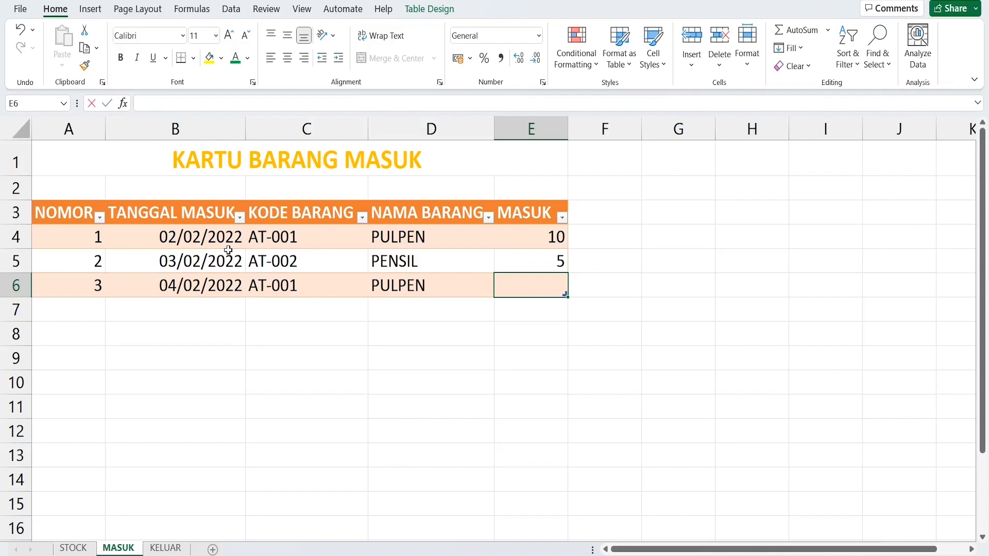
text(20)
key(Return)
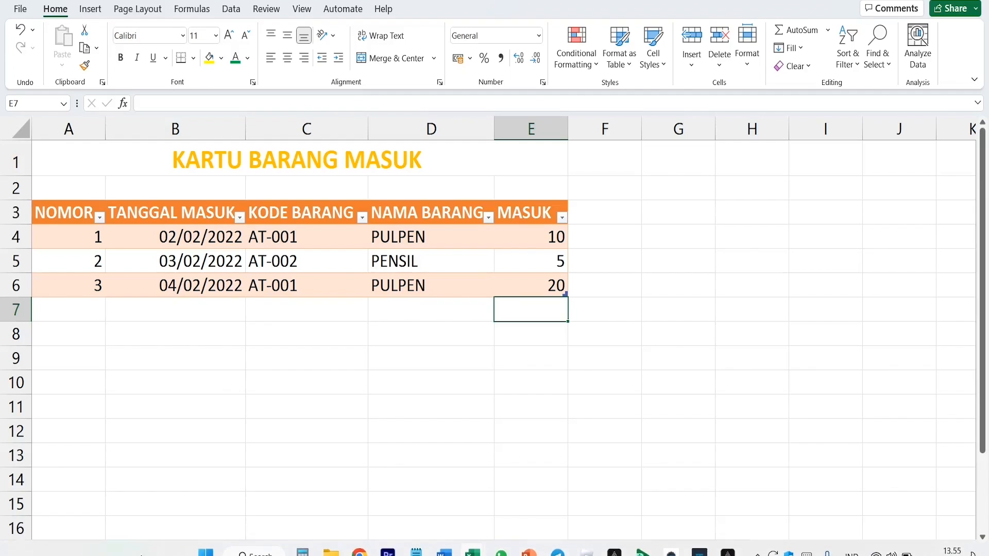
click(74, 548)
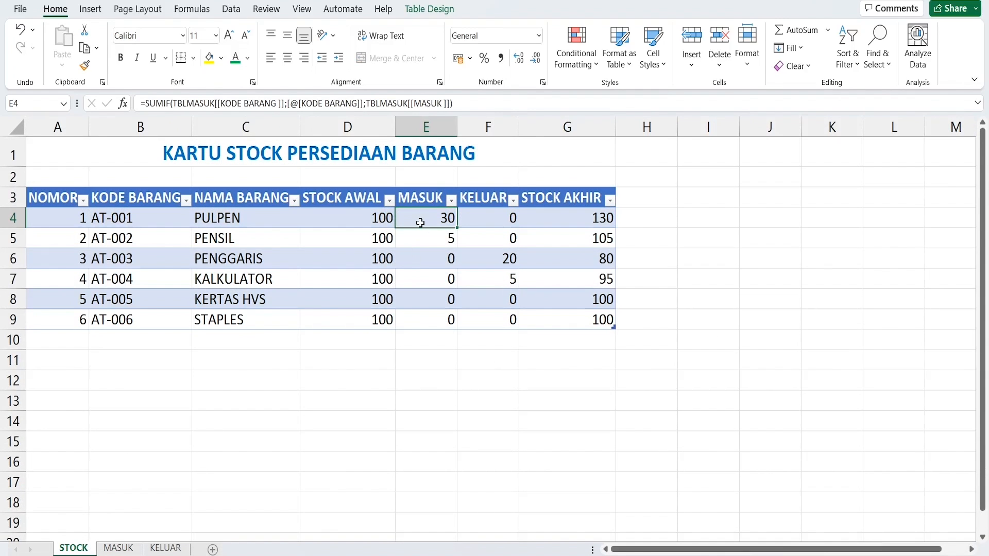
Step: Start a new record in row 6 of the KELUAR sheet with NOMOR 3 and TANGGAL KELUAR 03/03/2022
click(165, 548)
click(69, 277)
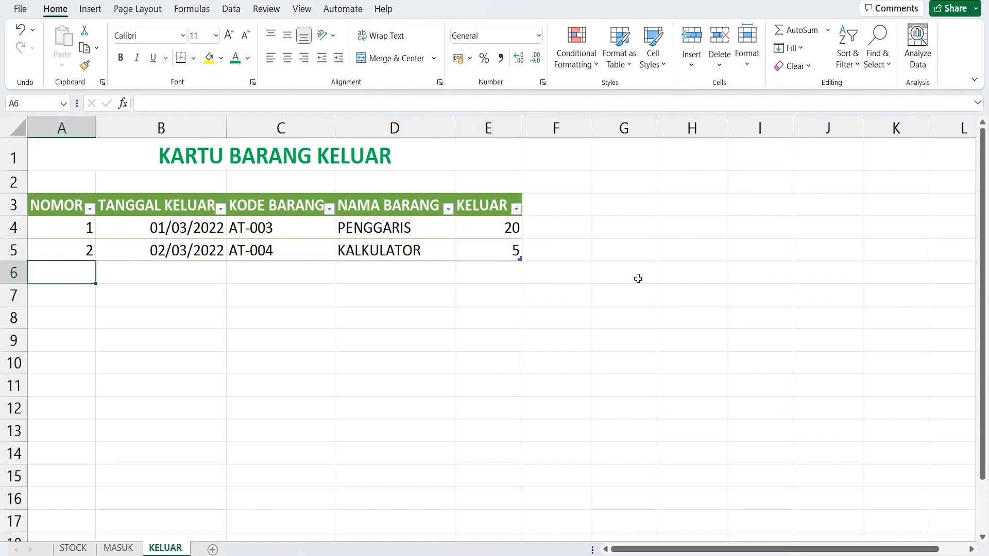
text(3)
key(Tab)
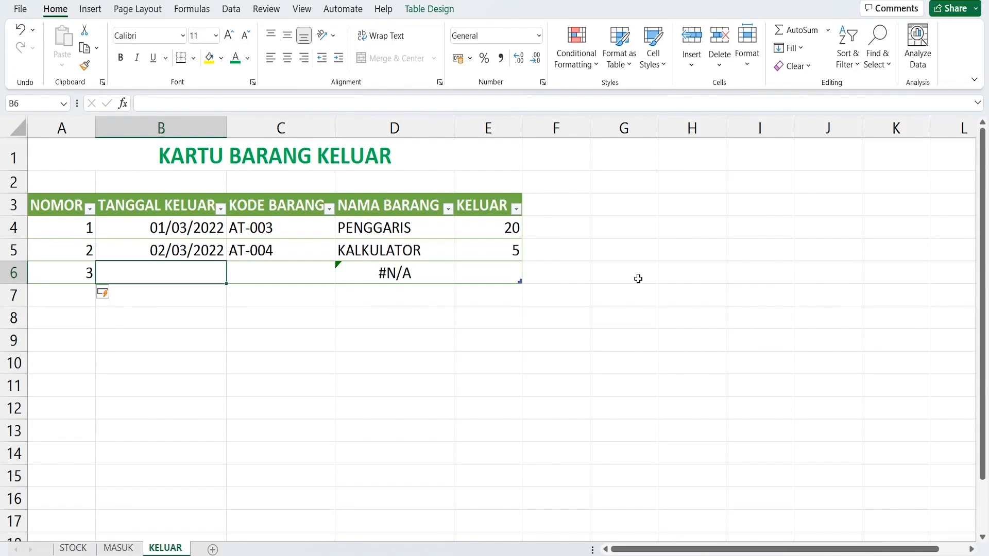
text(03/03)
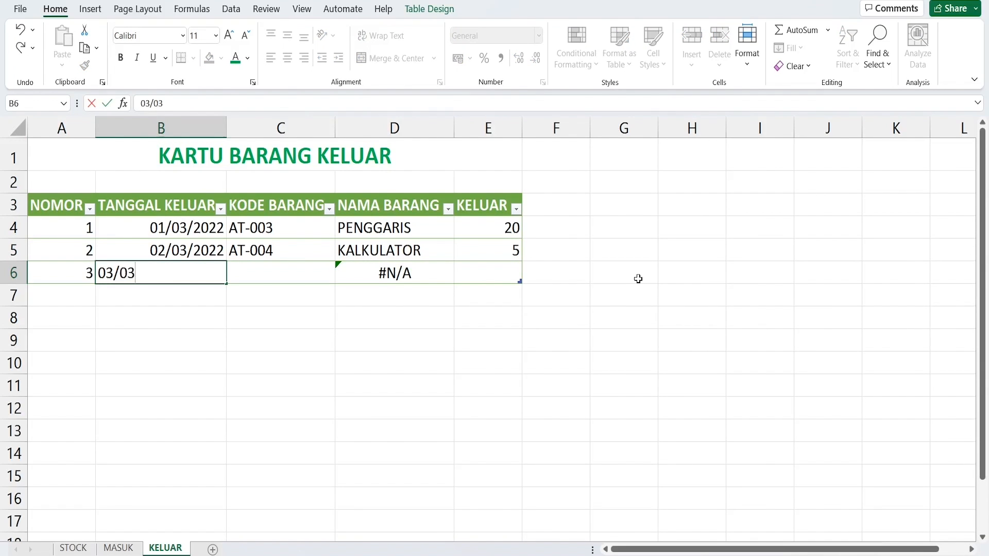
text(/2022)
key(Tab)
Step: Complete the row 6 record with KODE BARANG AT-001 and a KELUAR quantity of 15
text(AT-00)
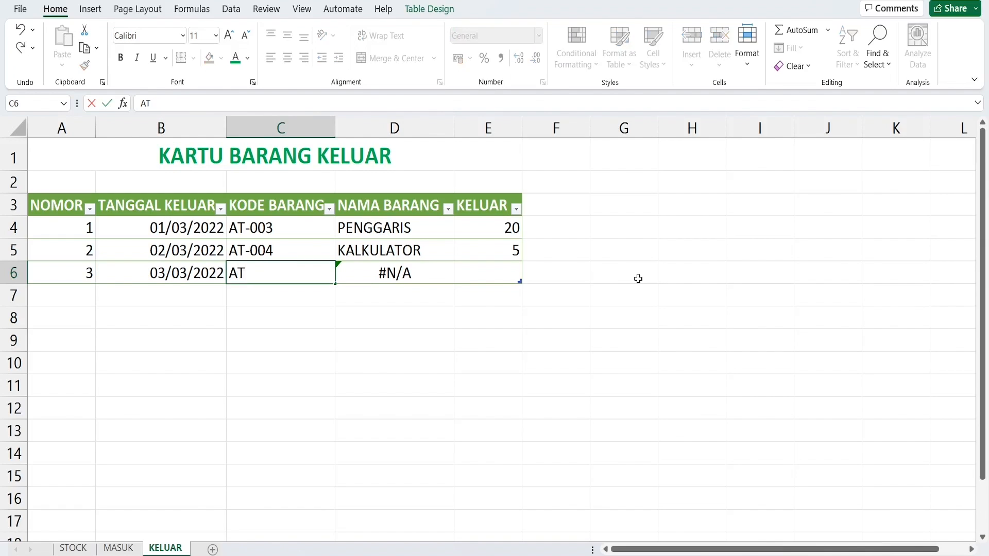
key(Tab)
key(Tab)
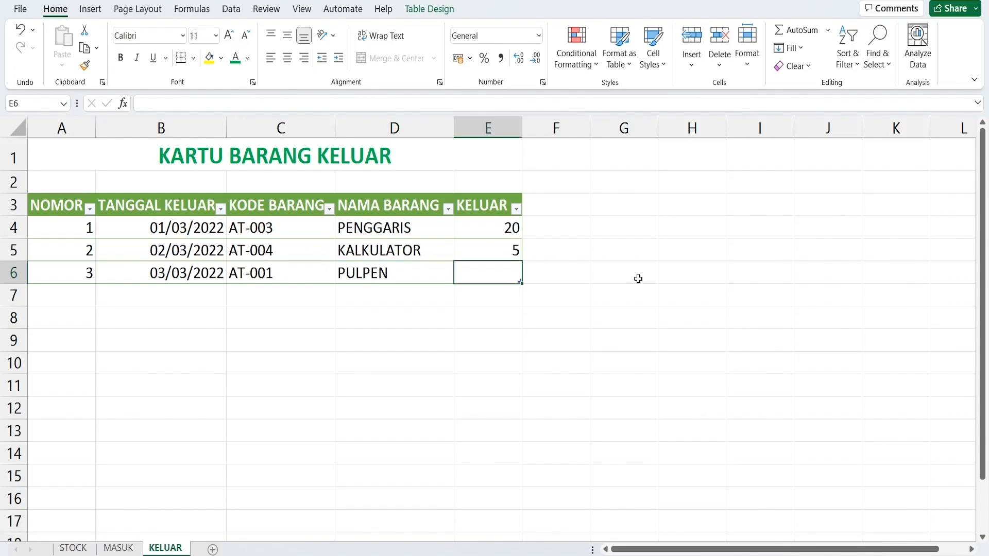
text(15)
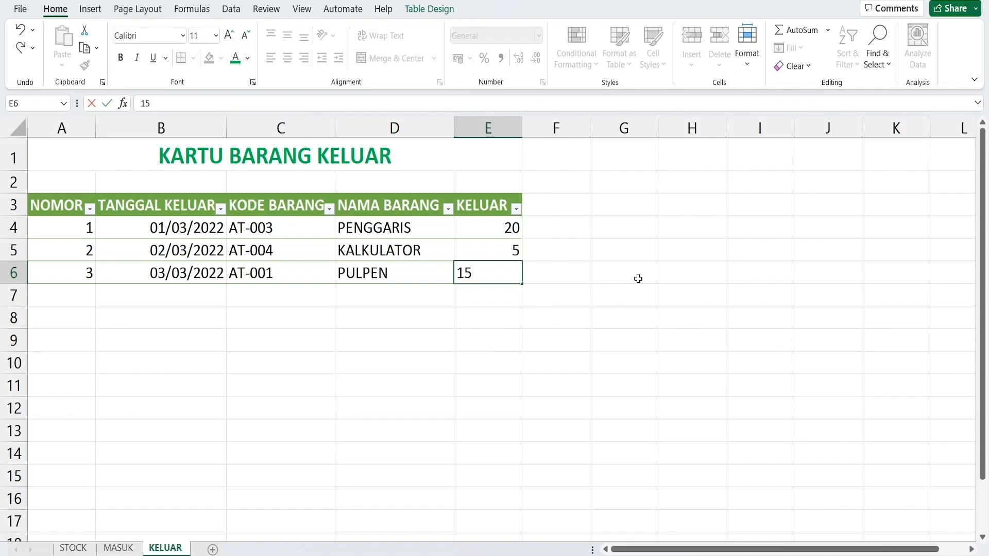
key(Down)
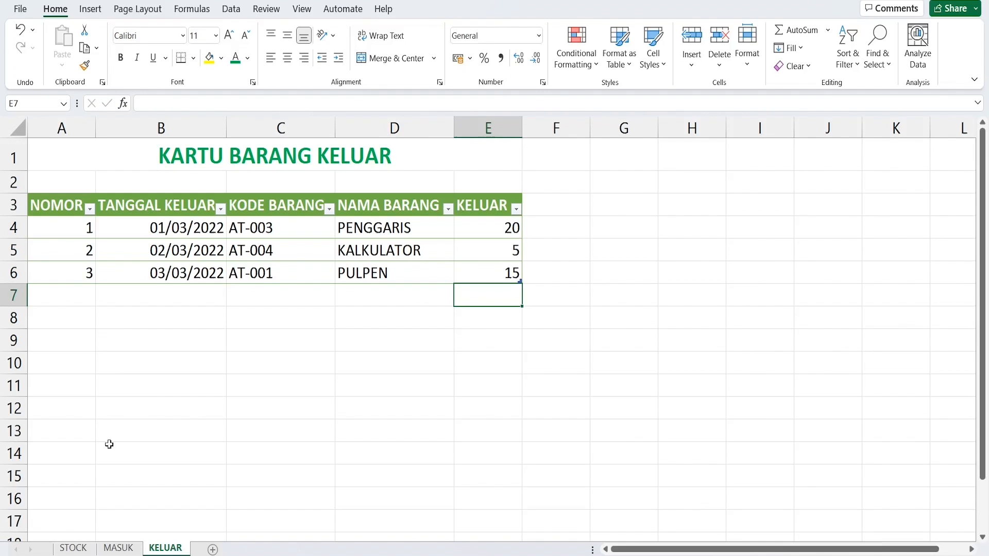
Step: Examine the PULPEN row's KELUAR and STOCK AKHIR on the STOCK sheet, and the KERTAS HVS row's stock, MASUK and KELUAR values
click(74, 548)
click(487, 218)
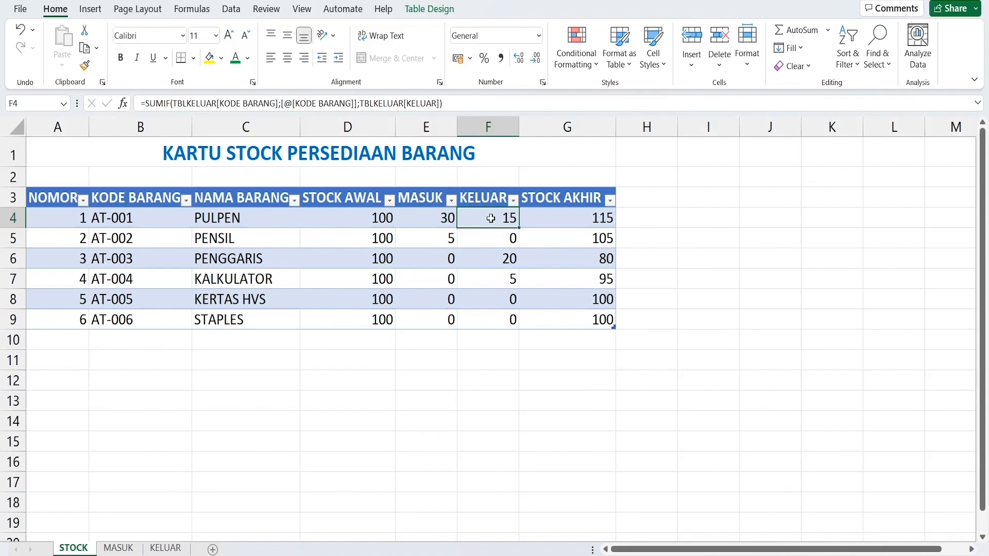
click(10, 217)
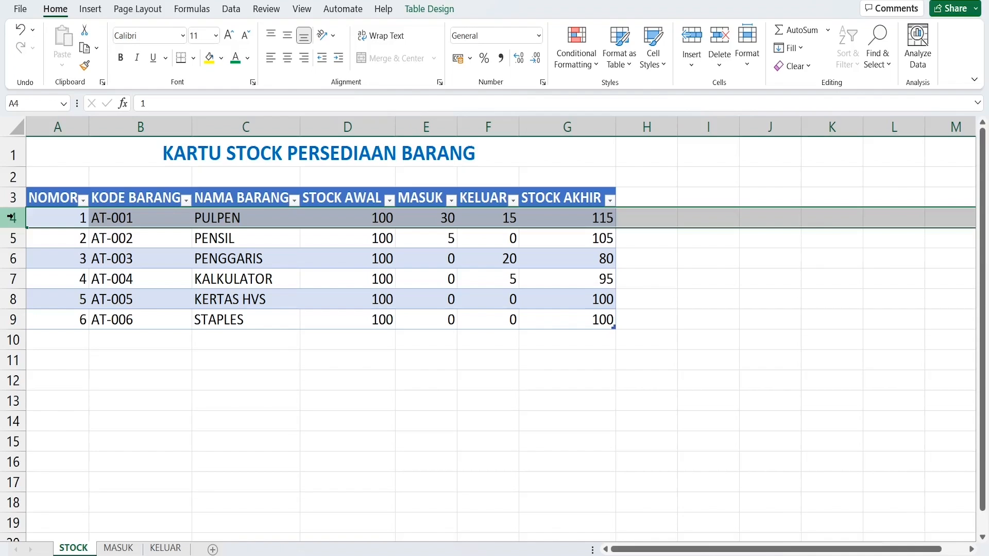
click(540, 222)
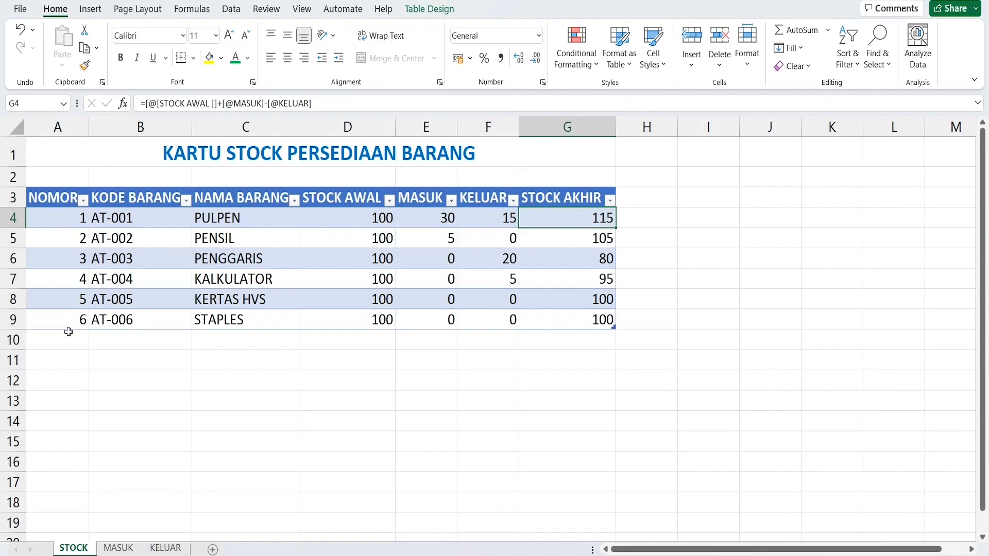
click(20, 298)
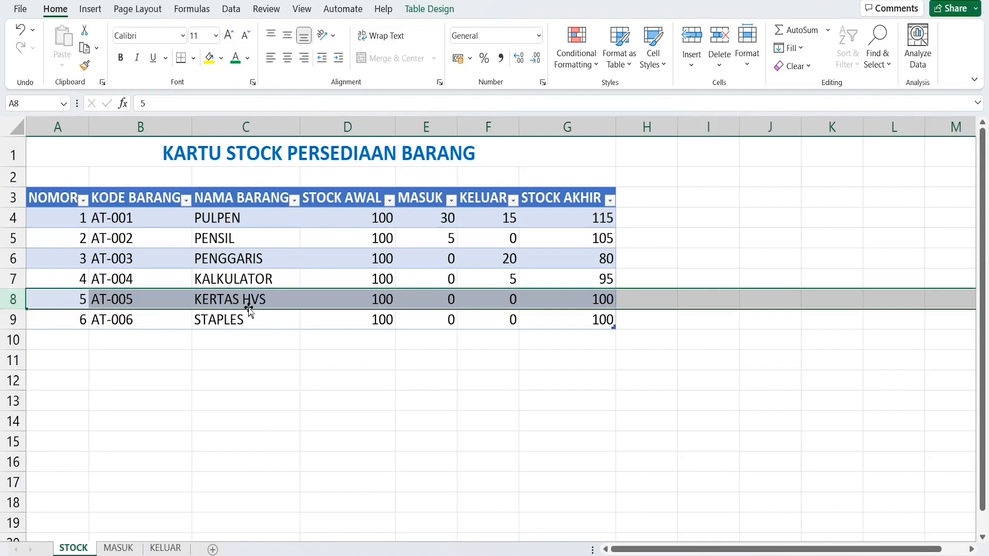
click(346, 296)
click(421, 297)
click(499, 297)
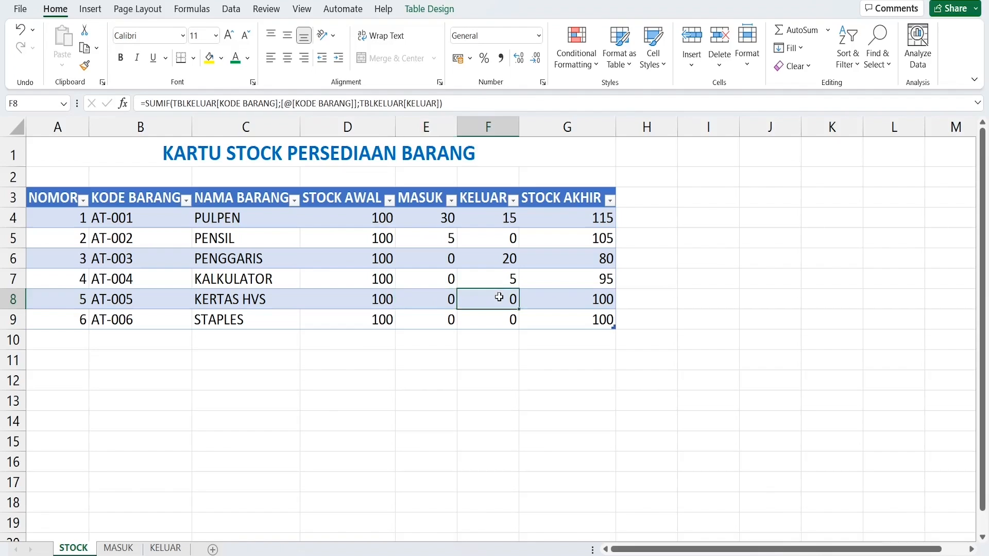
click(418, 300)
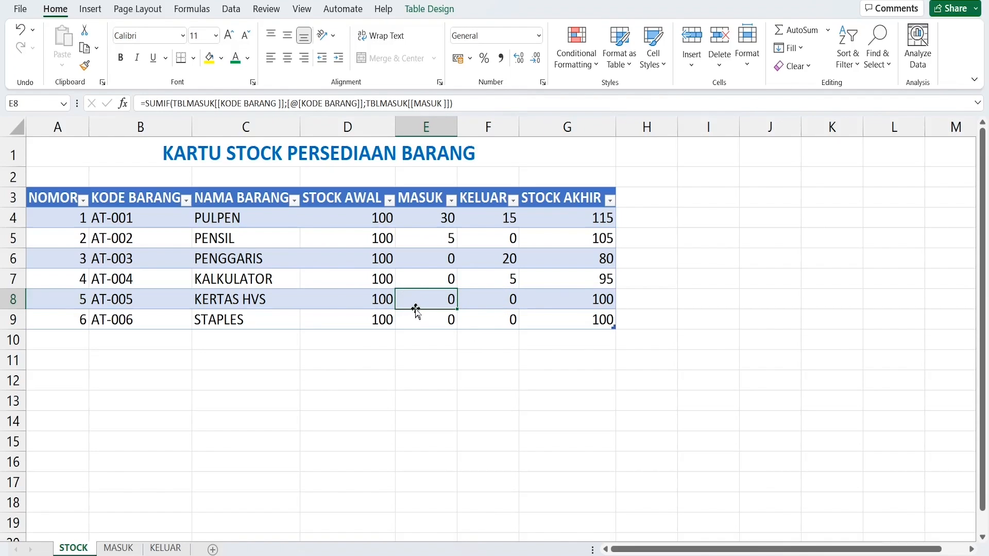
click(494, 300)
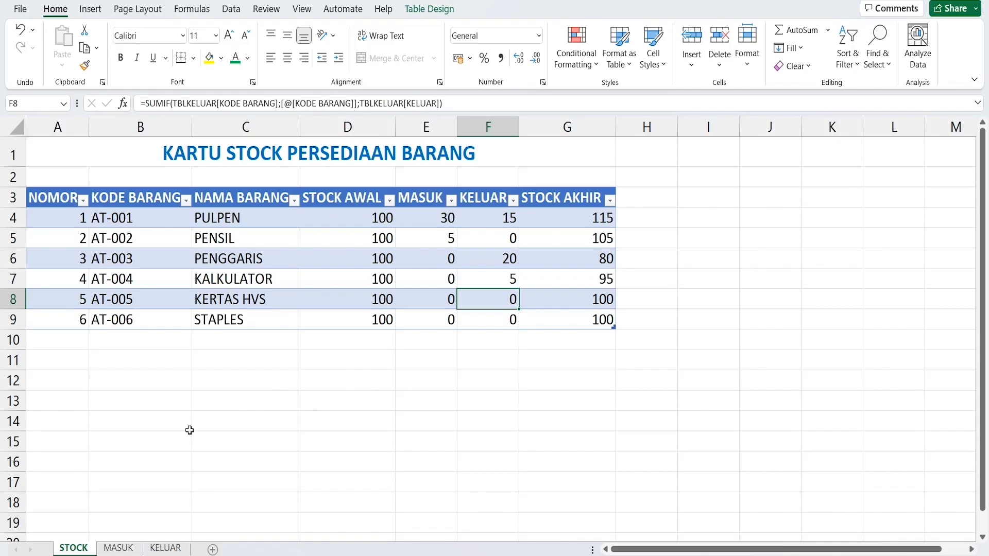
Step: Start a new record in row 7 of the MASUK sheet with NOMOR 4 and TANGGAL MASUK 05/05/2022
click(126, 548)
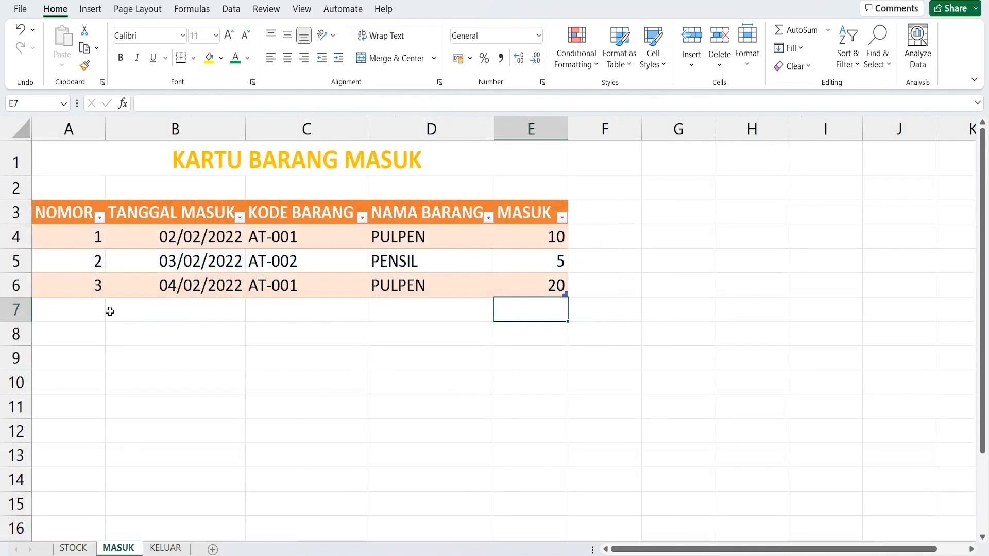
click(91, 307)
text(4)
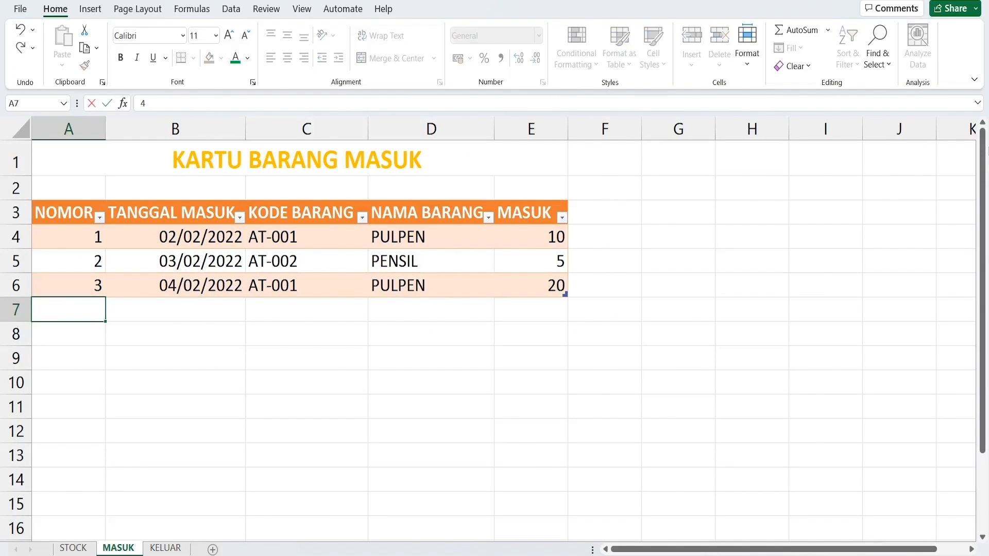
key(Tab)
text(05)
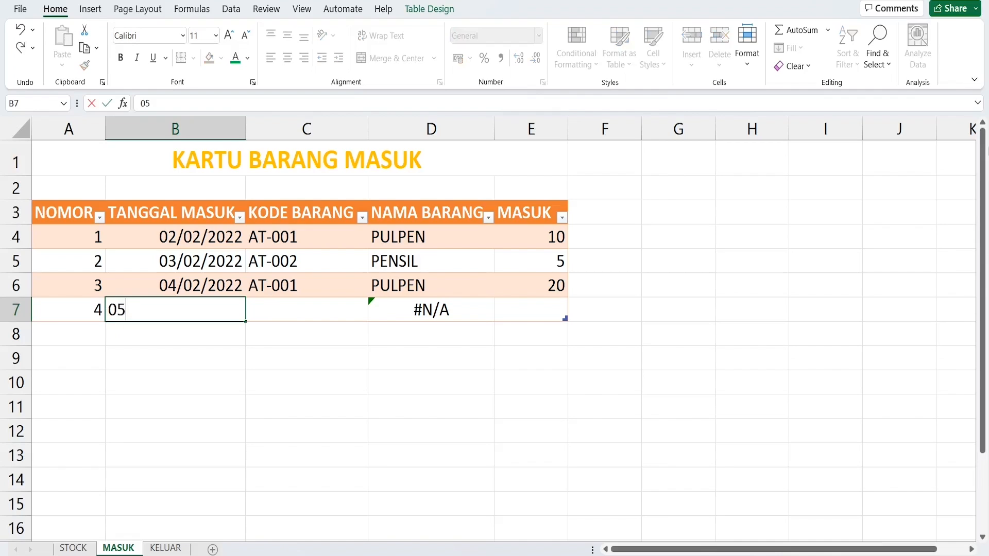
text(/05/2022)
key(Tab)
Step: Complete the record with KODE BARANG AT-005 and a MASUK quantity of 20, and check the KERTAS HVS row on the STOCK sheet
text(A)
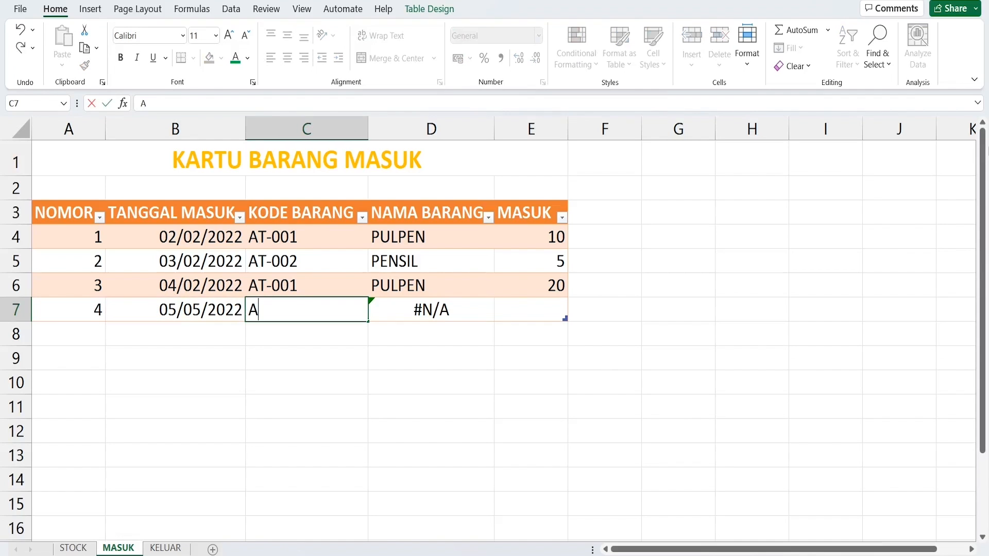
text(T-005)
key(Tab)
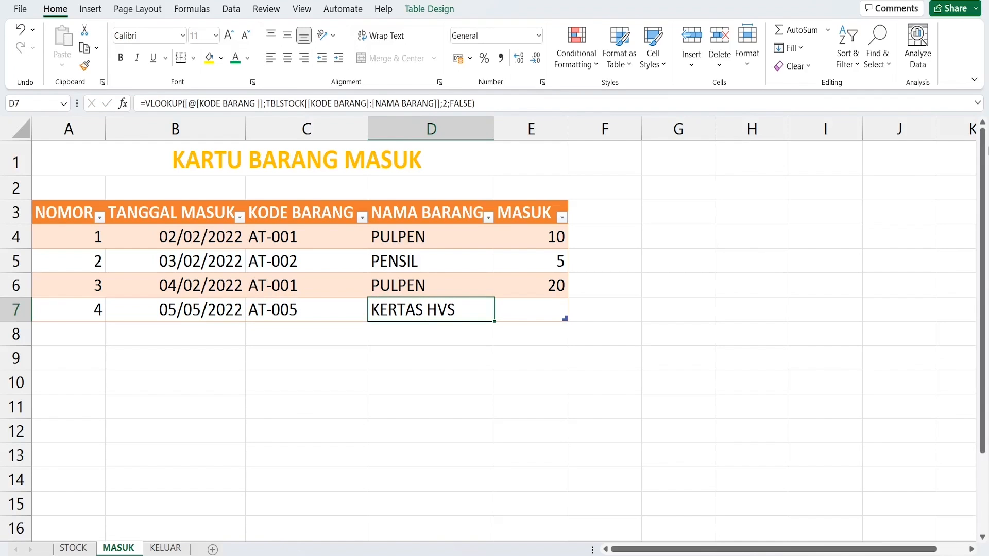
key(Tab)
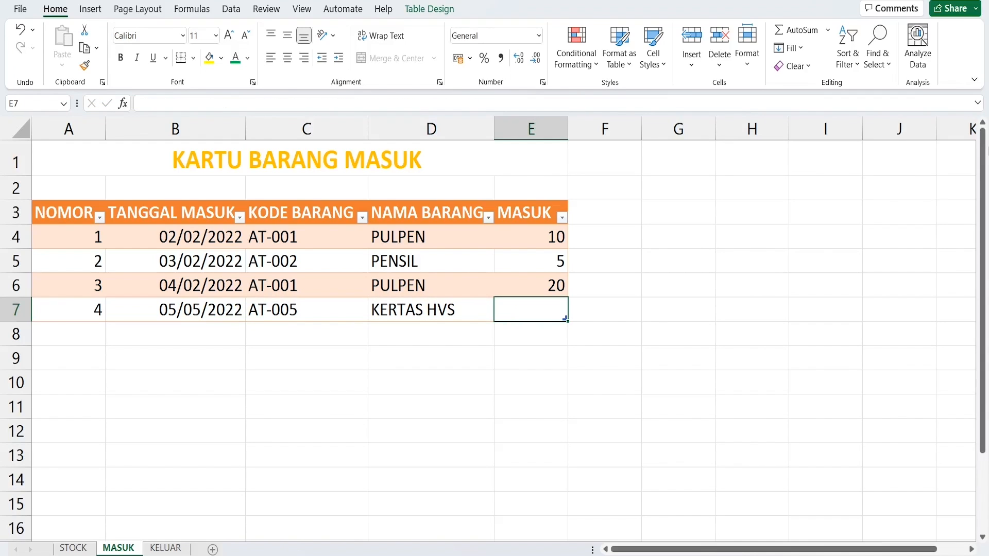
text(20)
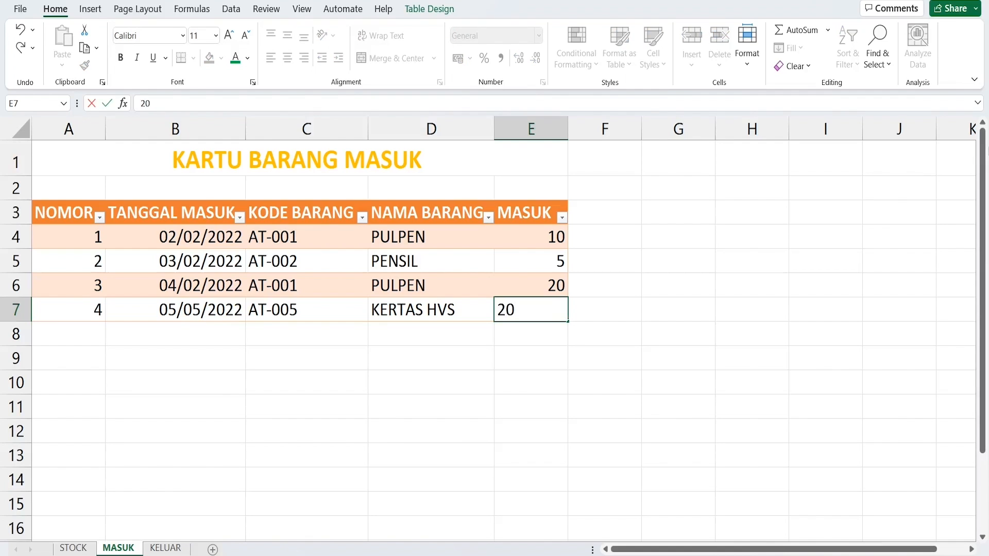
key(Return)
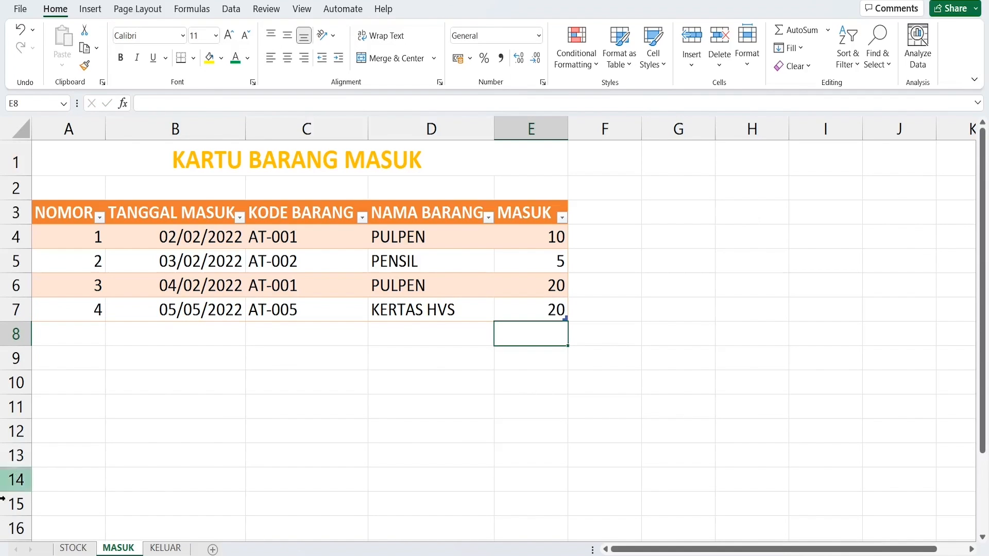
click(72, 549)
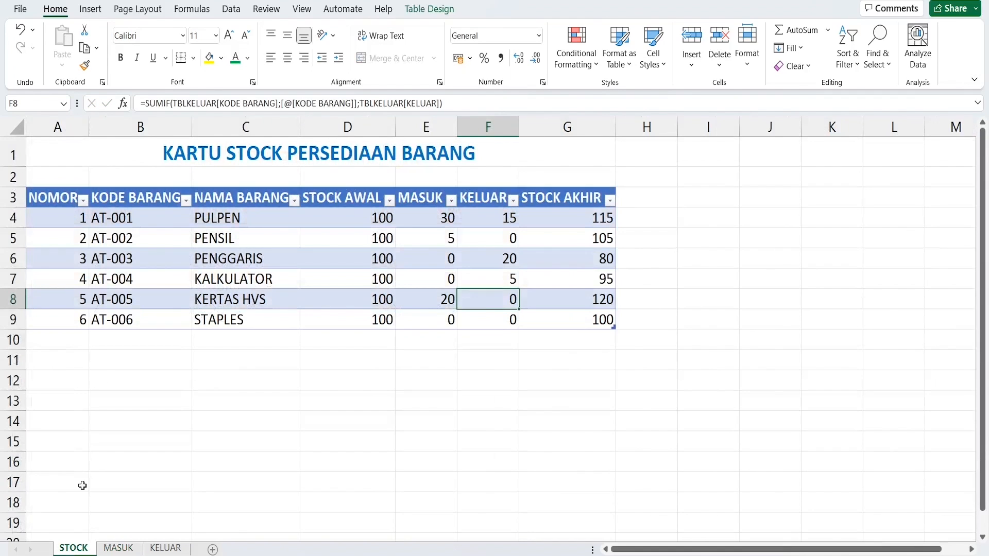
click(4, 297)
click(438, 299)
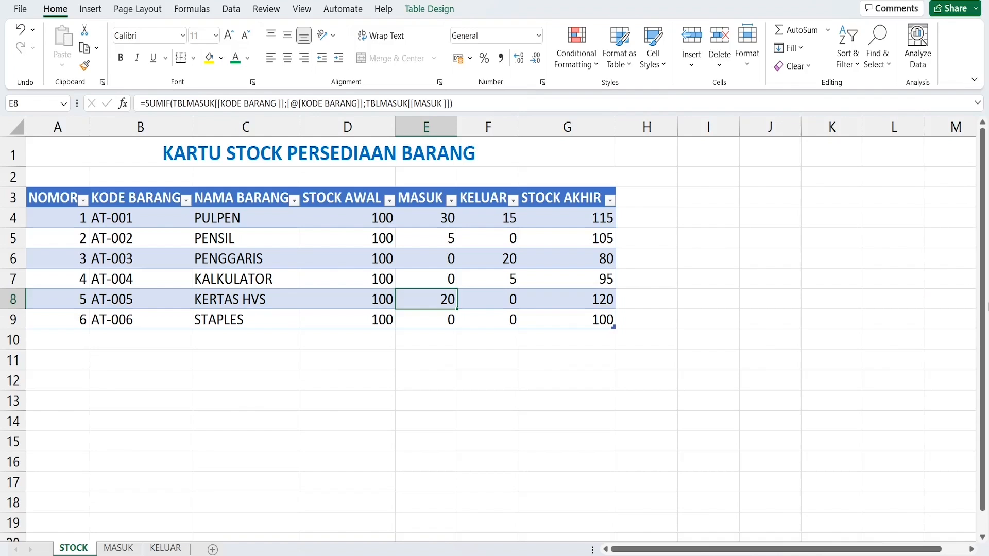
click(498, 299)
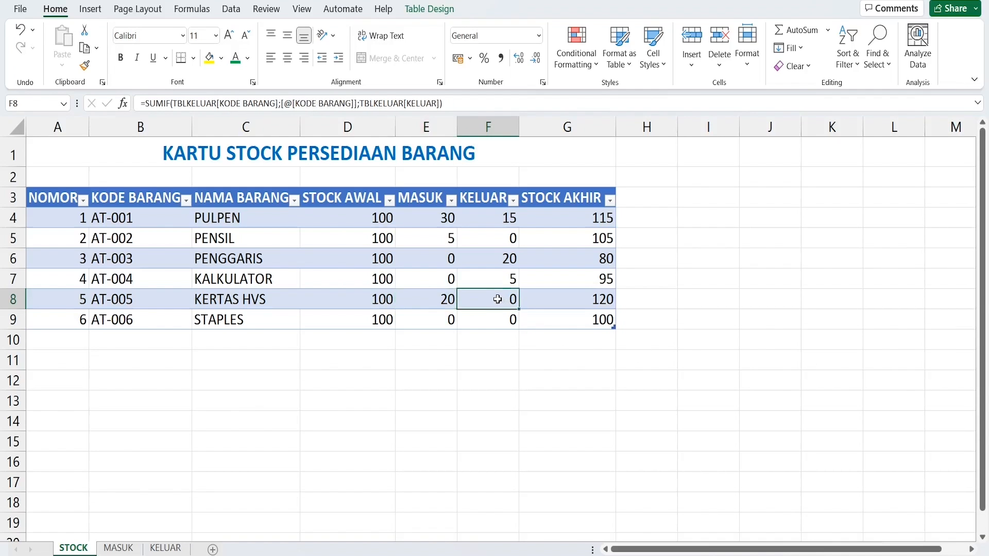
Step: Start a new record in row 7 of the KELUAR sheet with NOMOR 4 and TANGGAL KELUAR 07/05/2022
click(166, 547)
click(69, 295)
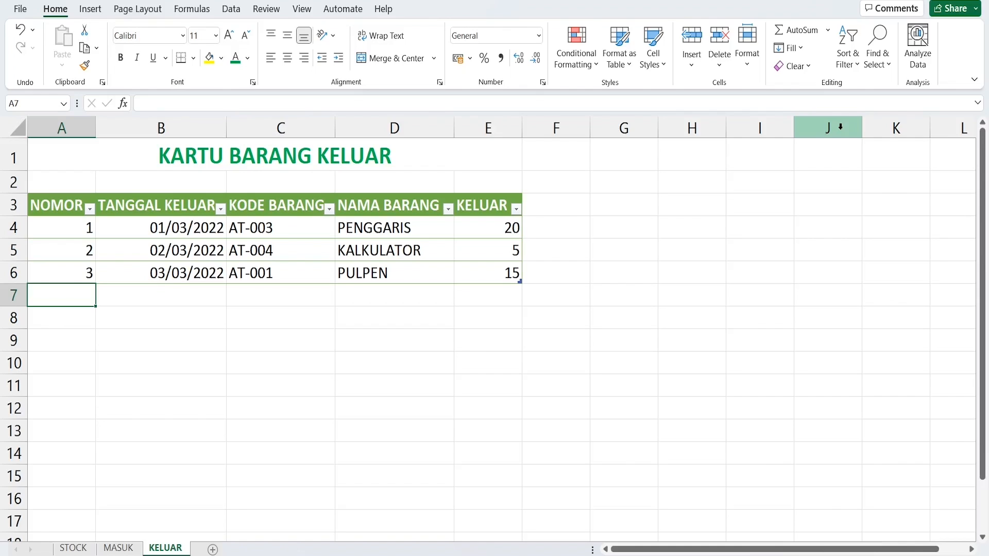
text(4)
key(Tab)
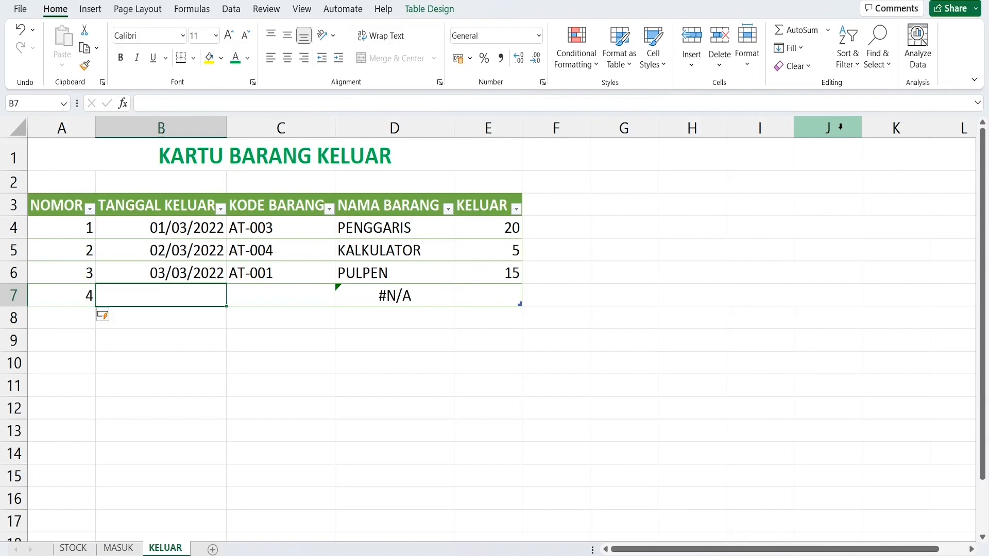
text(0)
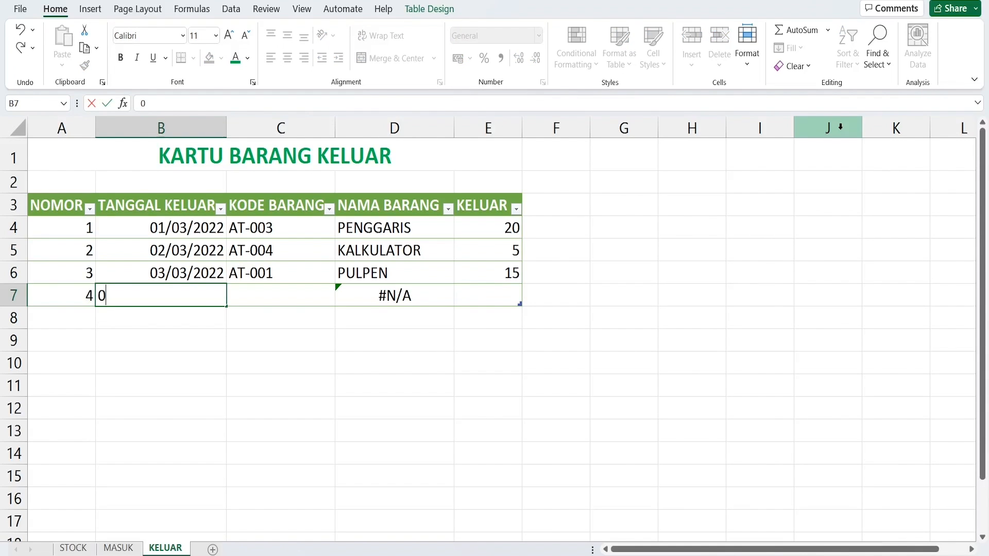
text(7/05/20)
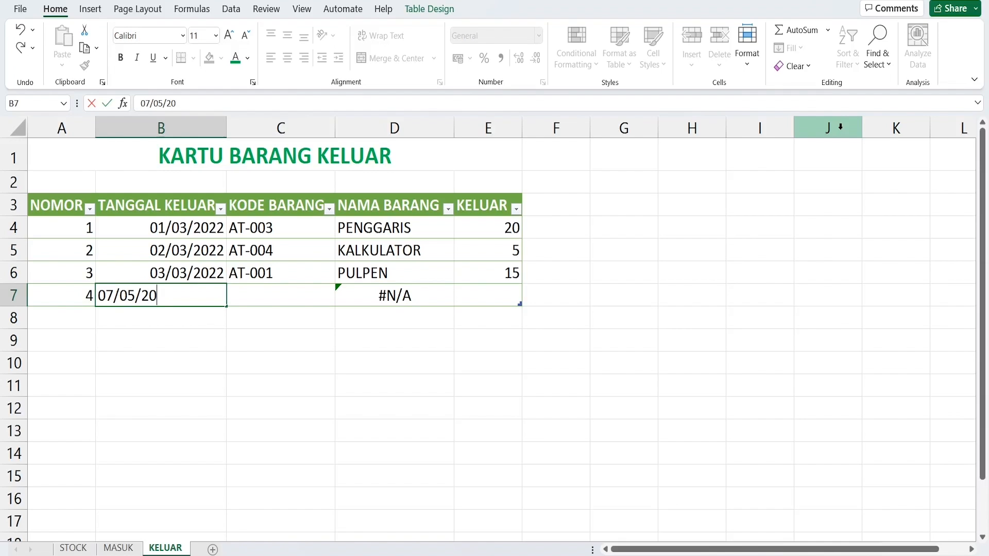
text(22)
key(Tab)
Step: Complete the row 7 record with KODE BARANG AT-005 and a KELUAR quantity of 15
text(AT)
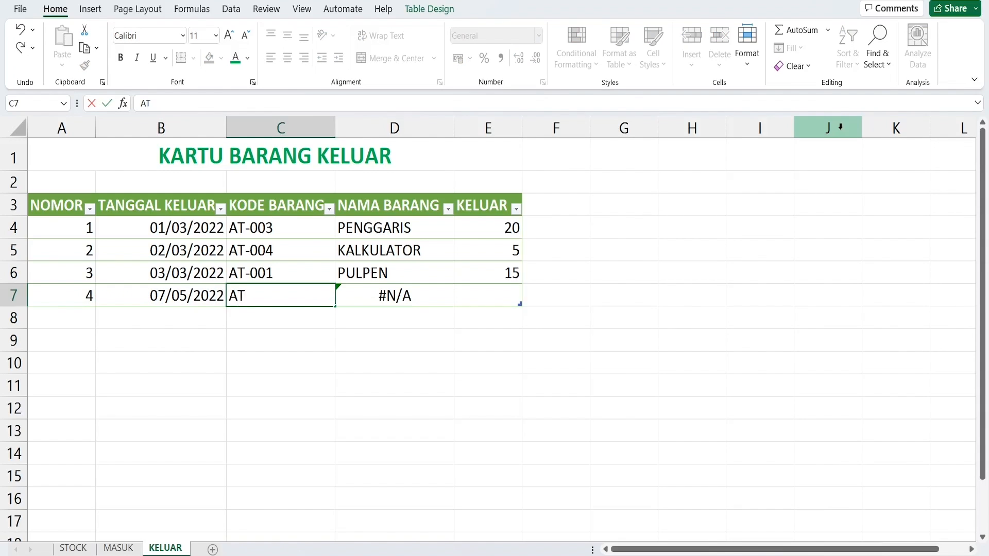
text(-005)
key(Tab)
key(Tab)
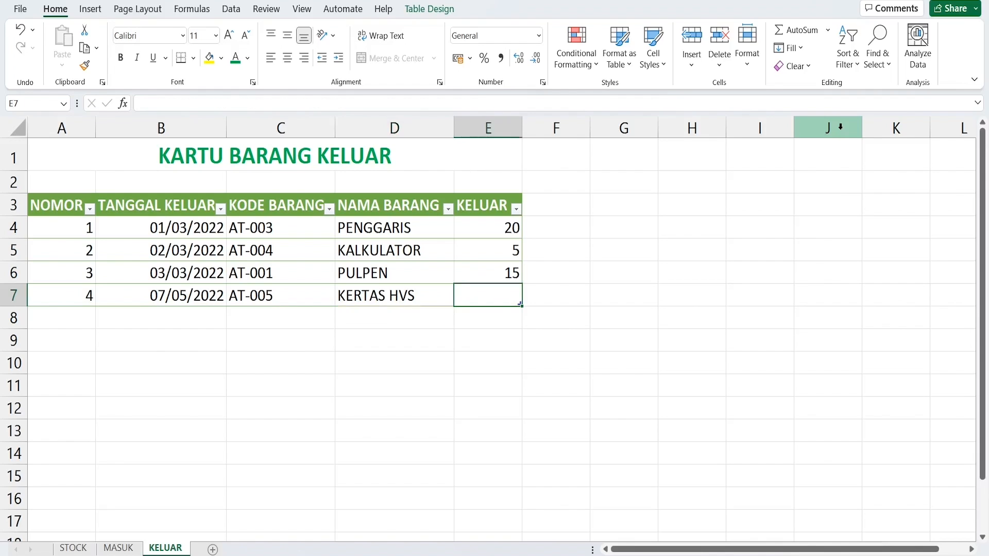
text(15)
key(Return)
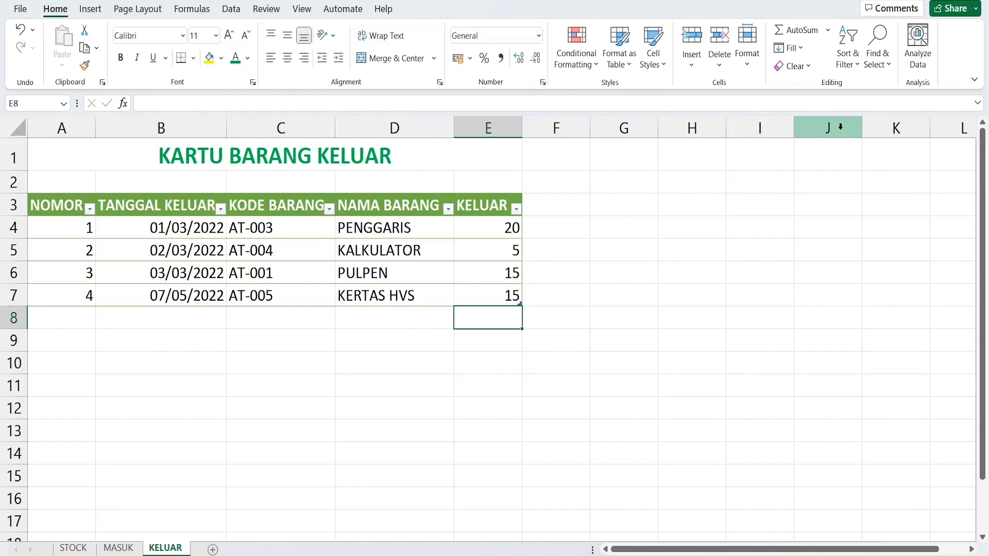
Step: Check the MASUK, KELUAR and STOCK AKHIR values of the KERTAS HVS row on the STOCK sheet
click(74, 547)
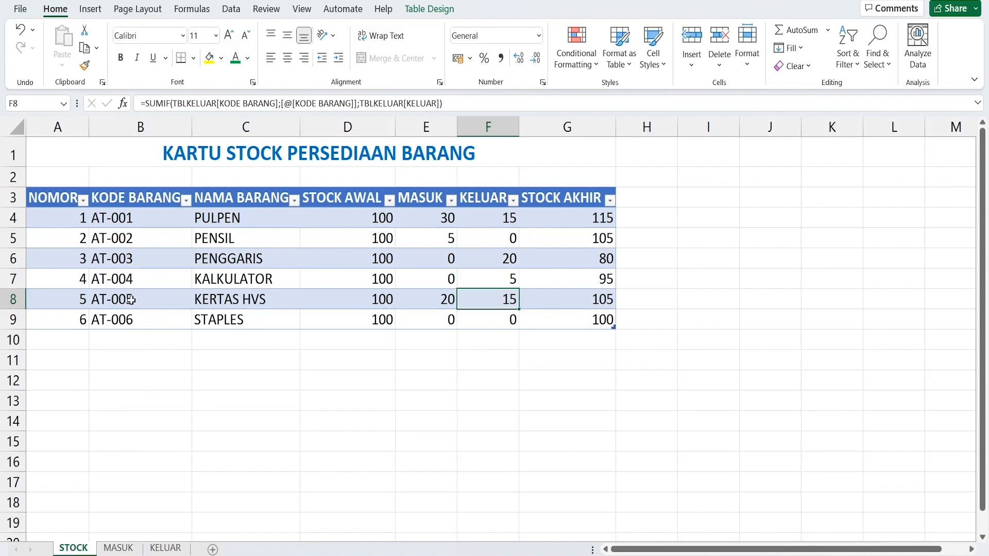
click(15, 299)
click(444, 301)
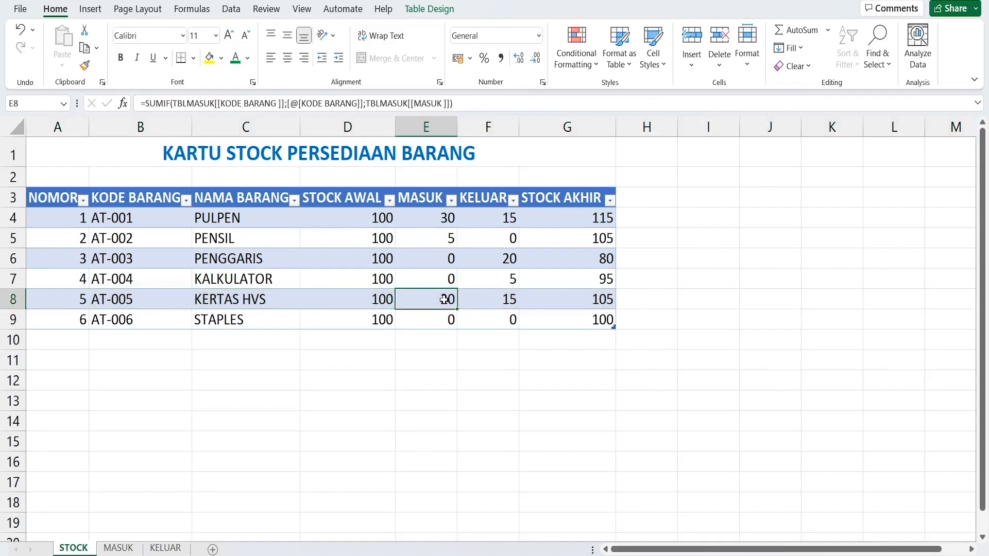
click(500, 300)
click(574, 299)
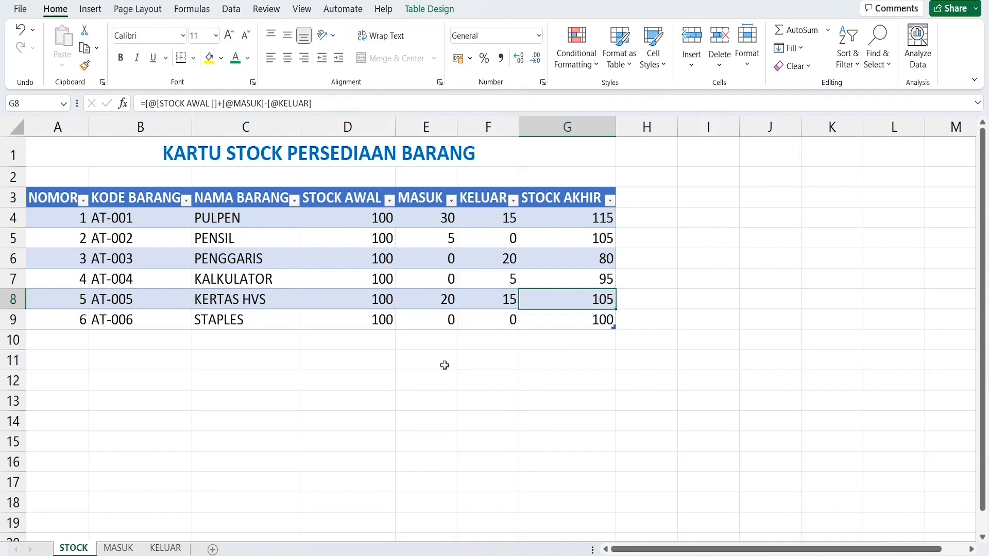
click(444, 364)
click(328, 365)
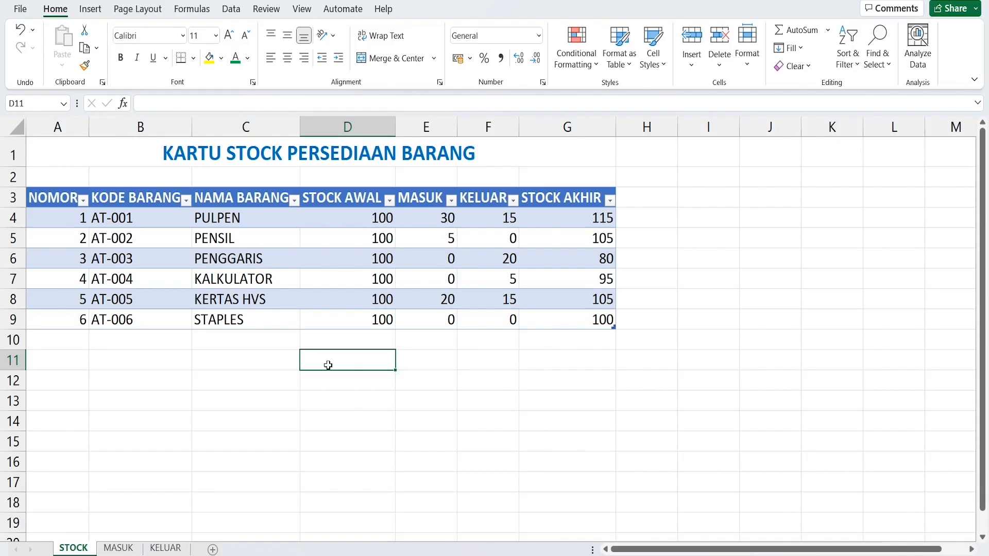